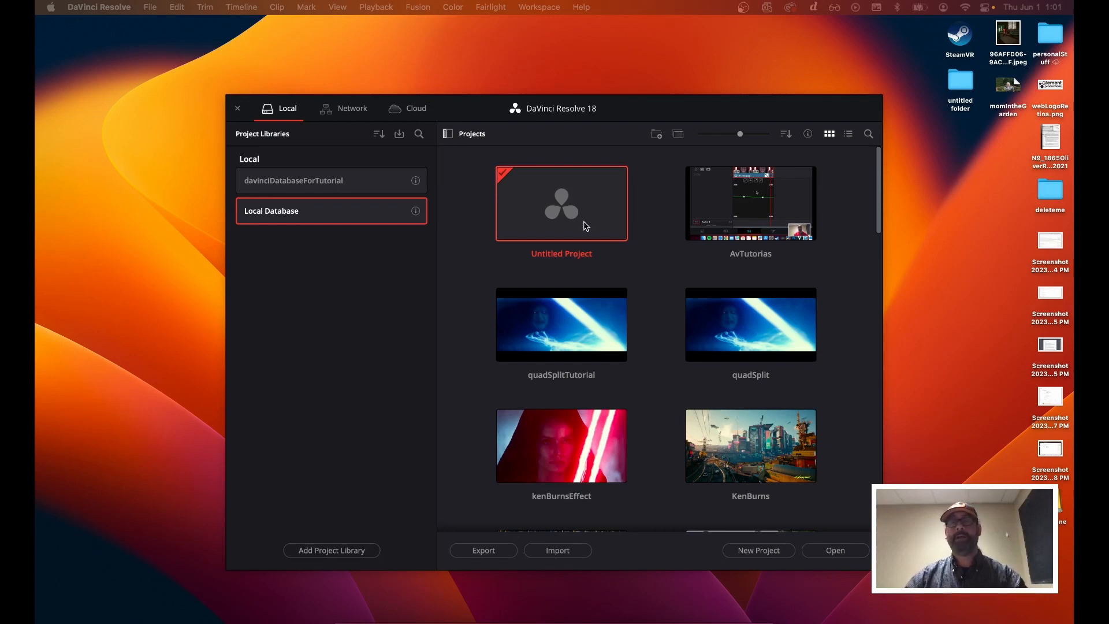
# Create a new project named multicamMadameDonuts
pyautogui.click(612, 106)
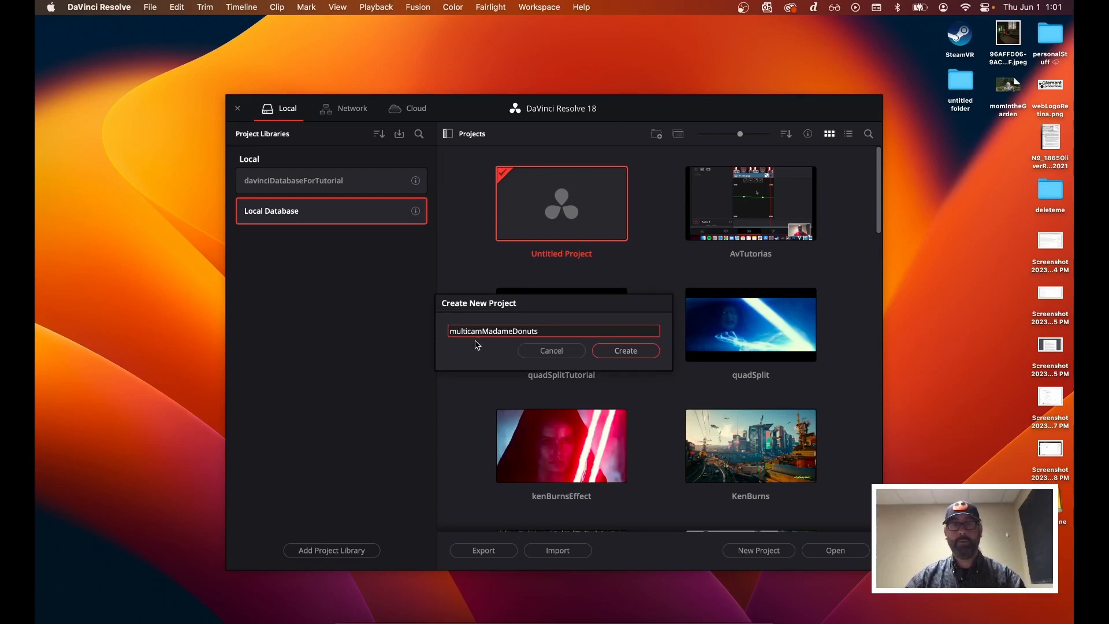
pyautogui.click(624, 351)
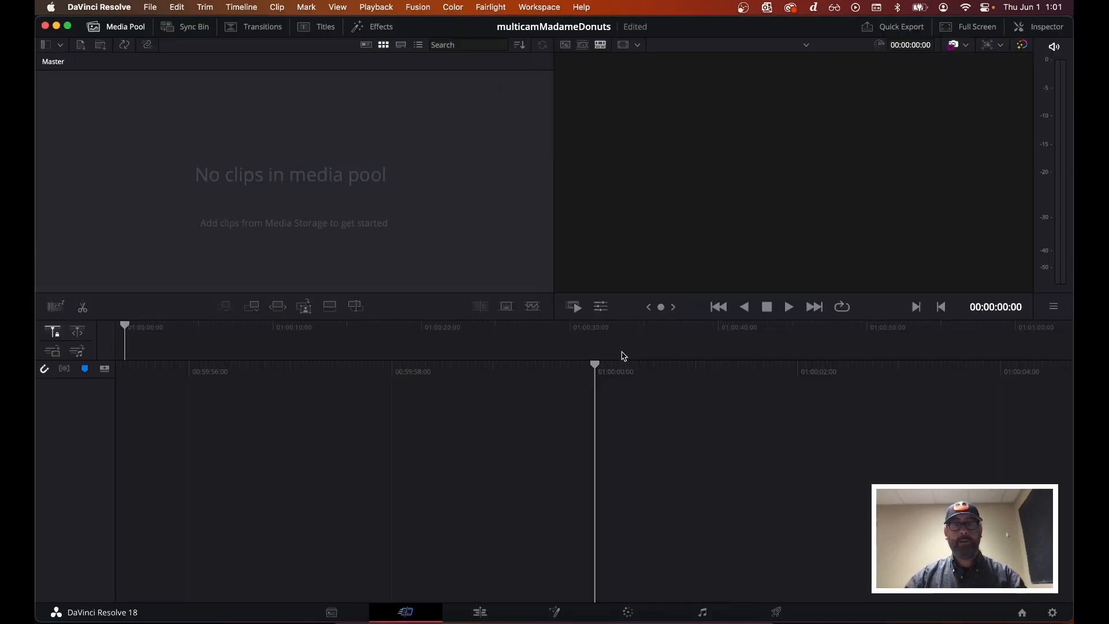
# Import both R03_01 Interview Sync clips from the MulticamFootage folder into the media pool, keeping the project frame rate
pyautogui.press('super+Tab')
pyautogui.click(537, 329)
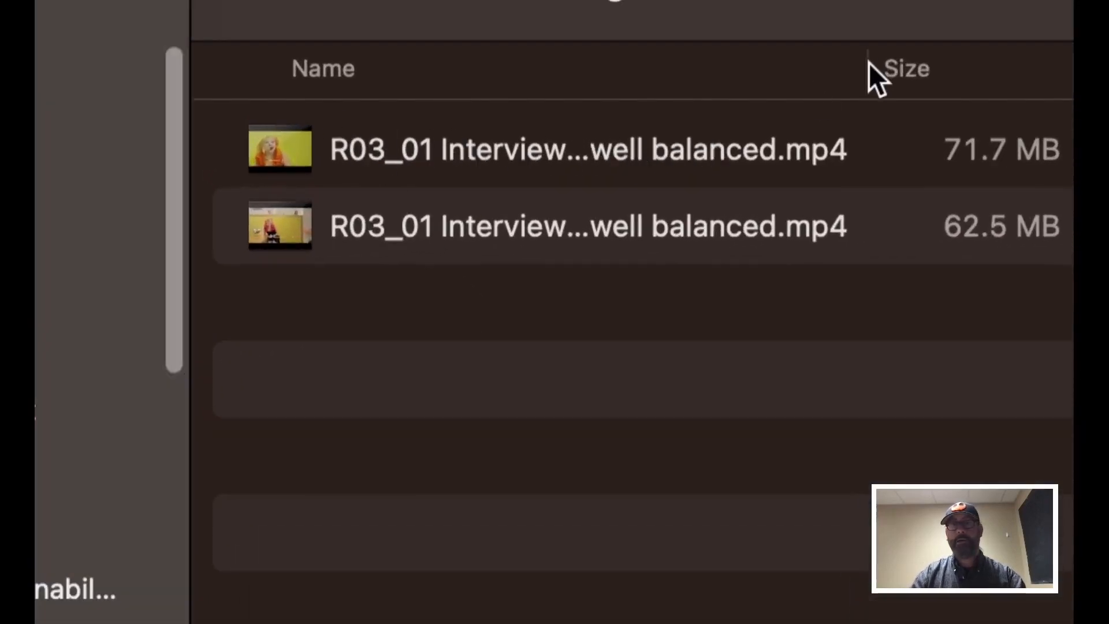
pyautogui.moveTo(865, 67); pyautogui.dragTo(1054, 77)
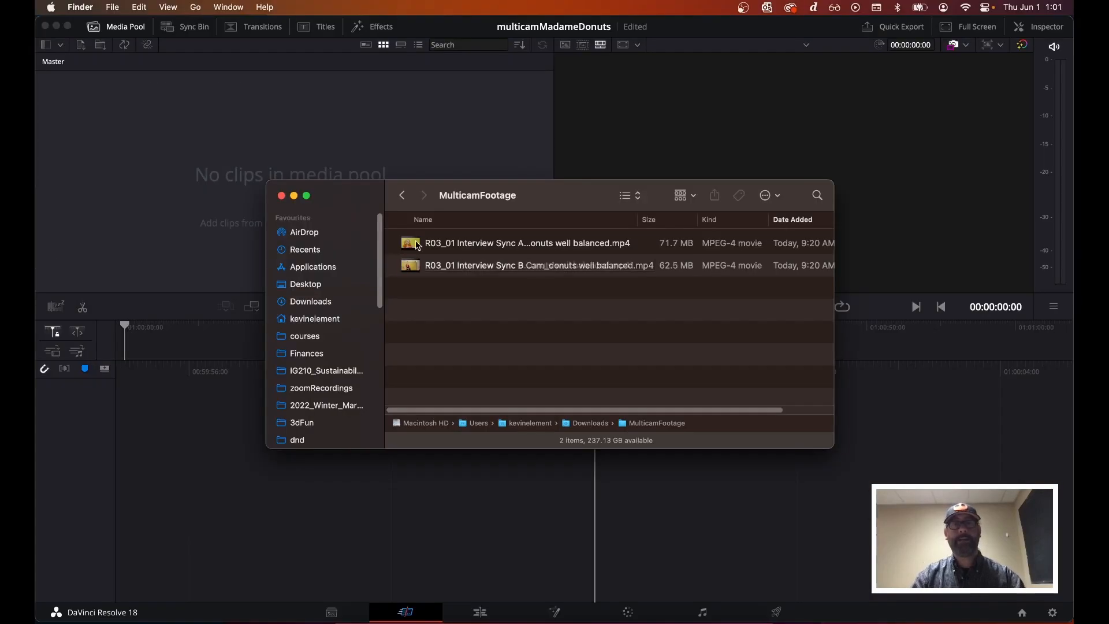
pyautogui.click(417, 245)
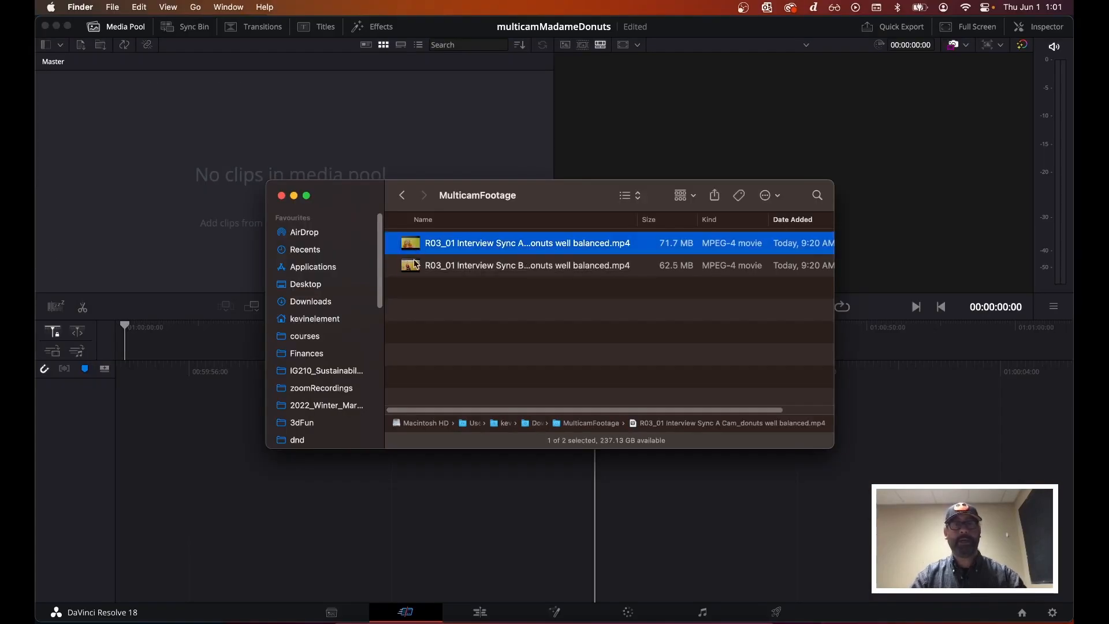
pyautogui.keyDown('shift'); pyautogui.click(417, 267); pyautogui.keyUp('shift')
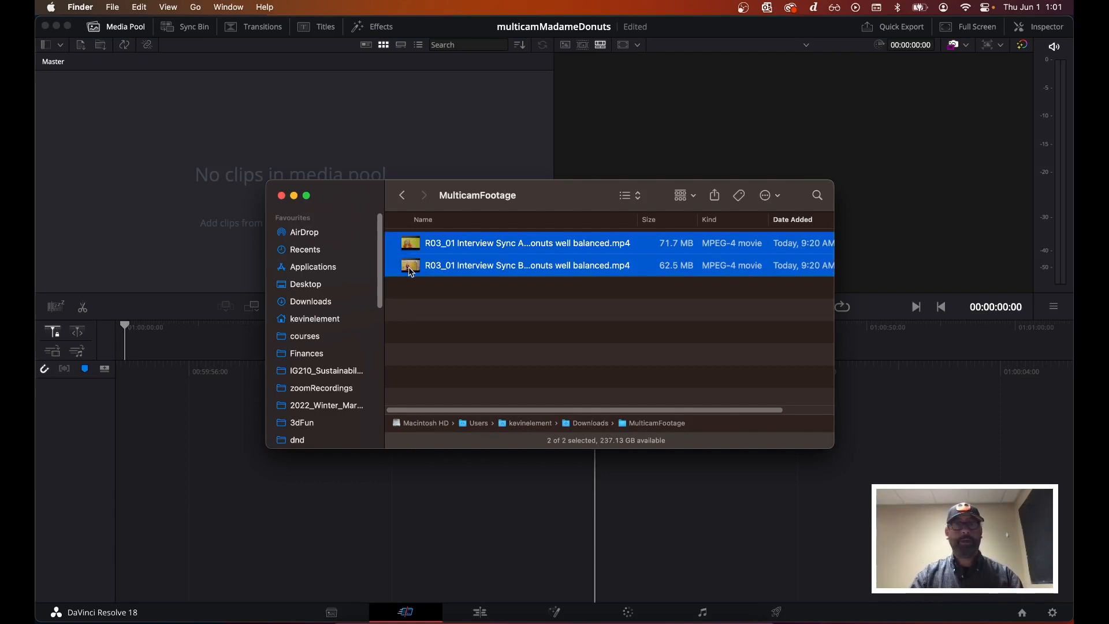
pyautogui.moveTo(411, 271); pyautogui.dragTo(218, 193)
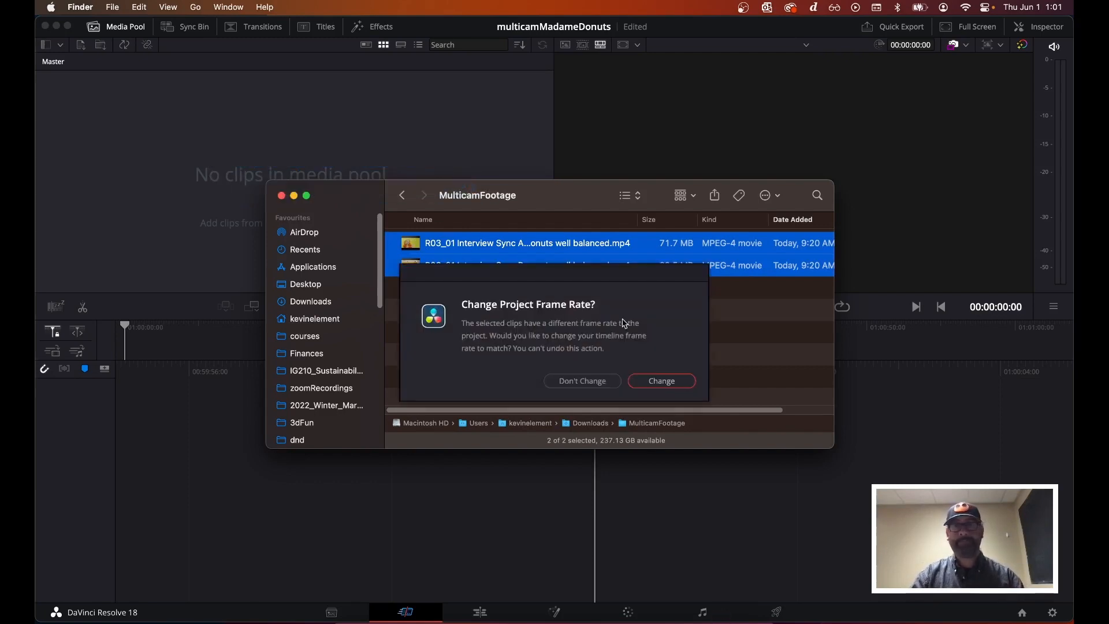
pyautogui.click(590, 381)
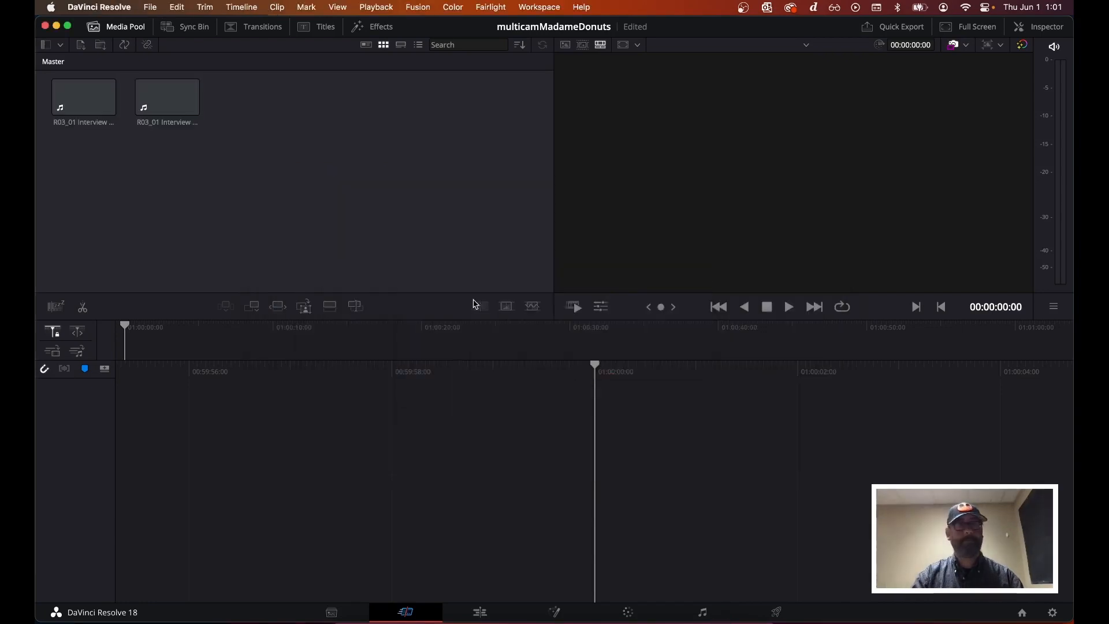
# Set the project's timeline frame rate to 30 frames per second and save the settings
pyautogui.click(153, 8)
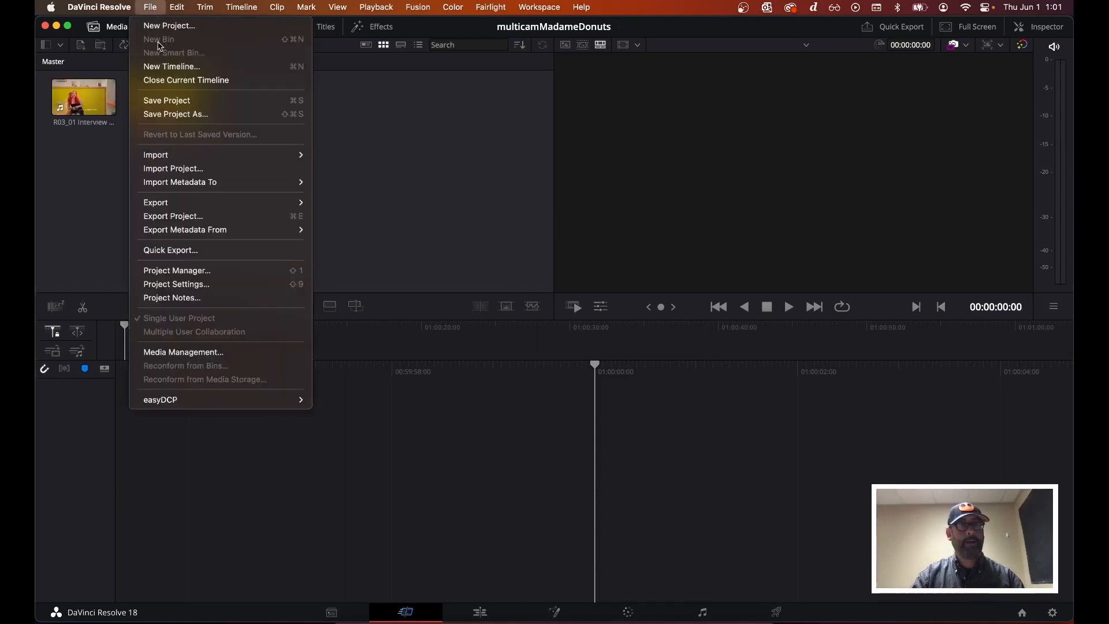
pyautogui.click(189, 284)
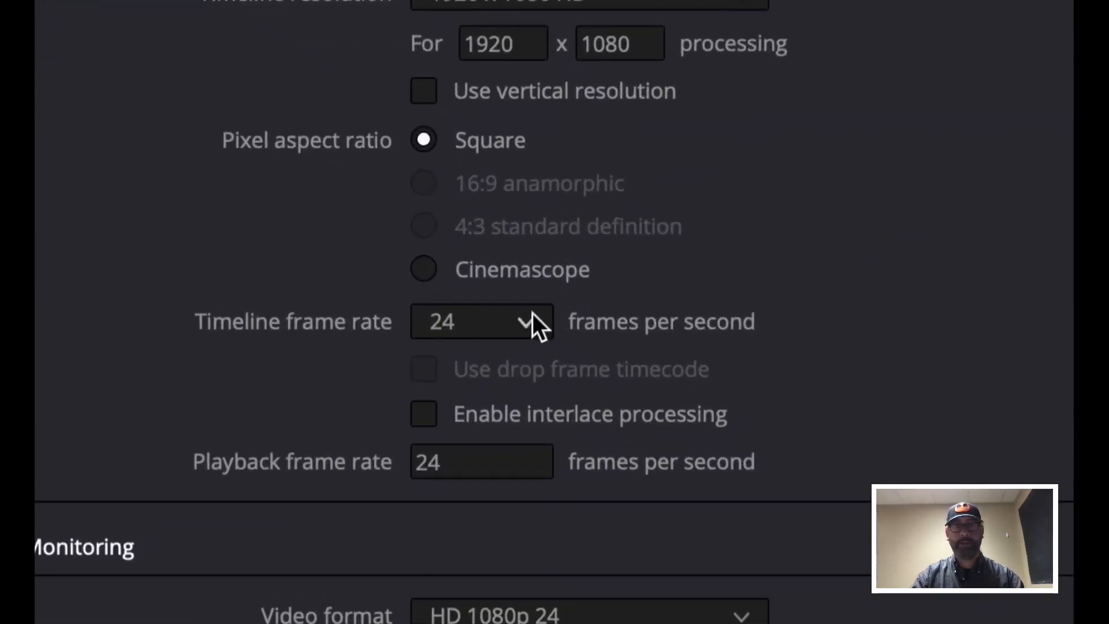
pyautogui.click(555, 254)
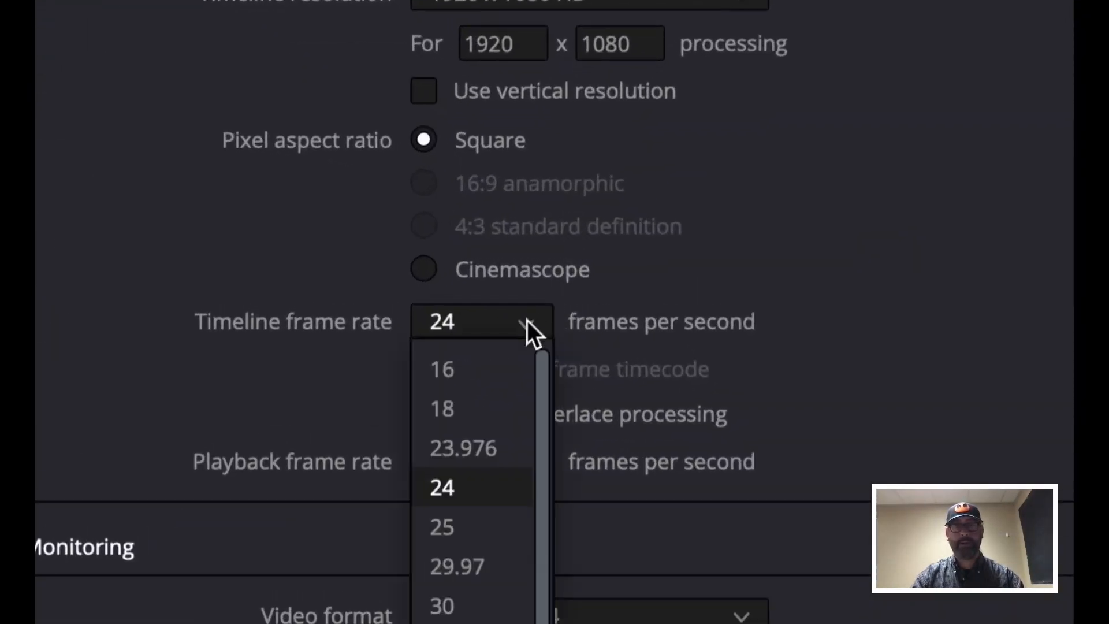
pyautogui.click(479, 606)
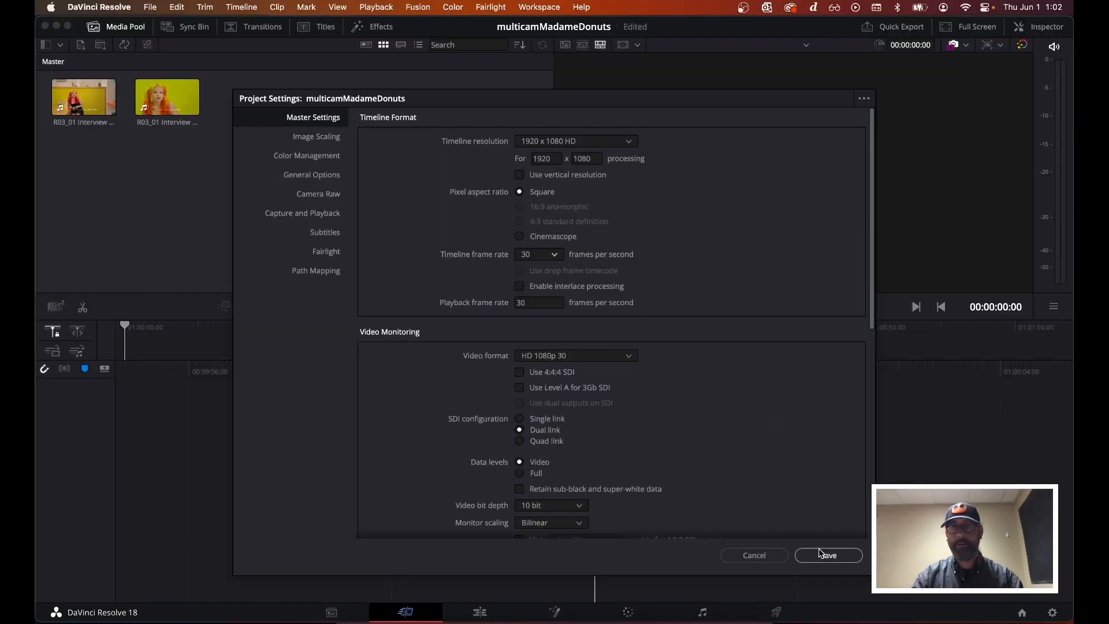
pyautogui.click(826, 555)
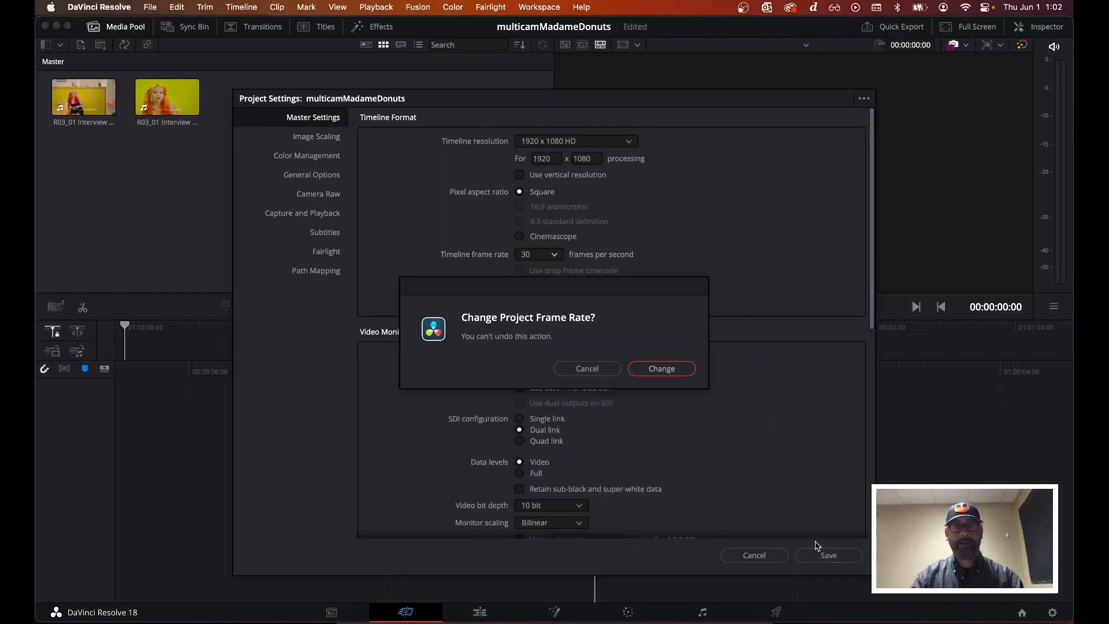
pyautogui.click(661, 369)
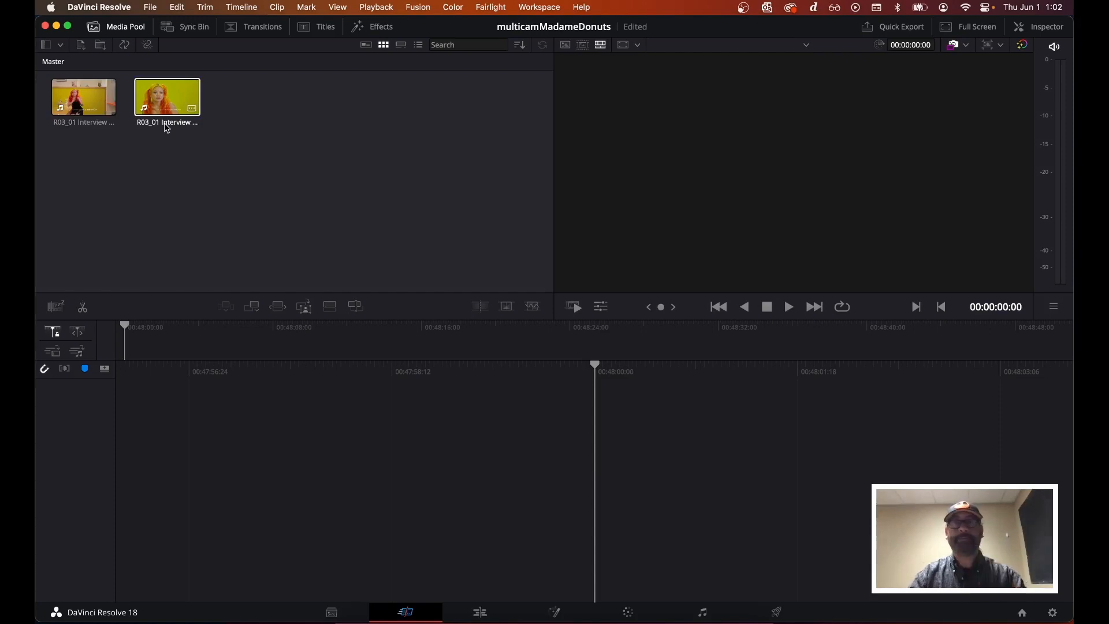
# Select both interview clips in the media pool and switch to the Media page
pyautogui.click(84, 97)
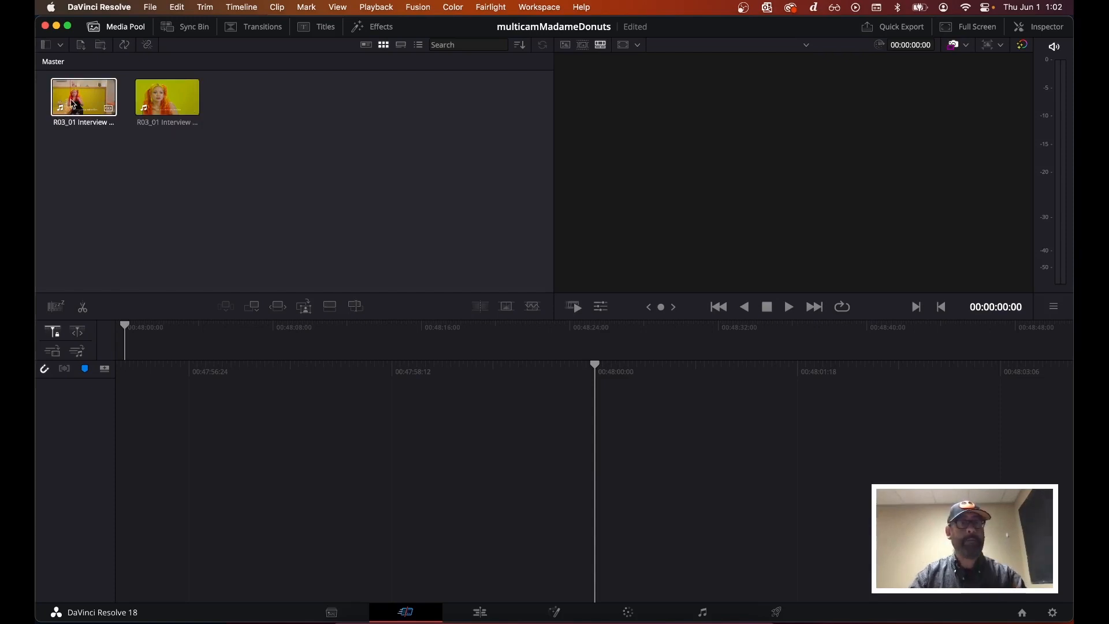
pyautogui.keyDown('super'); pyautogui.click(163, 100); pyautogui.keyUp('super')
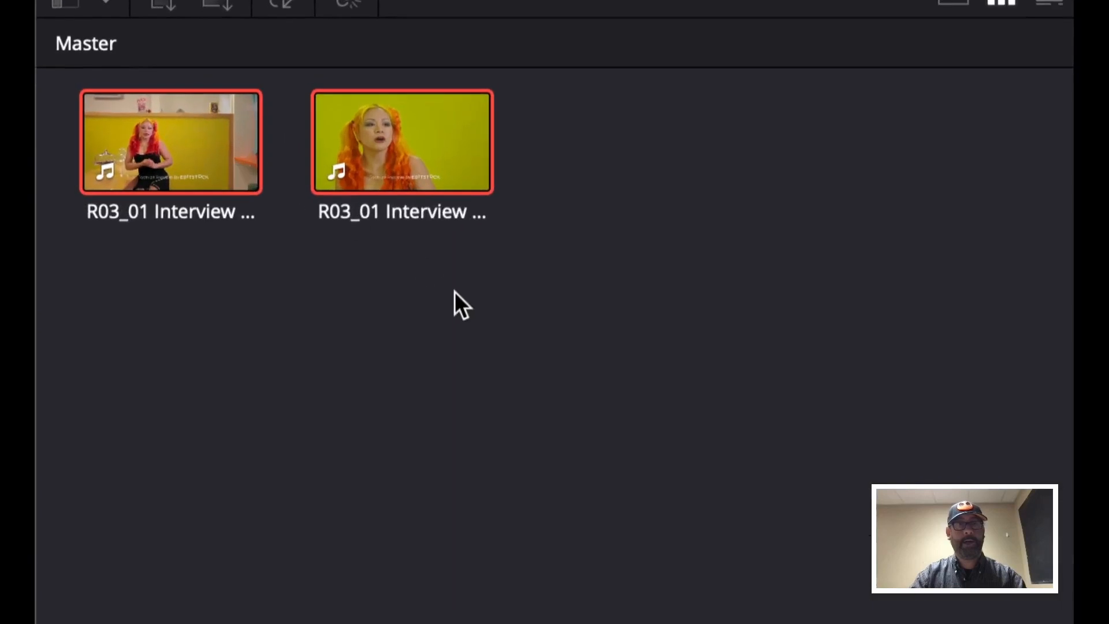
pyautogui.click(455, 291)
pyautogui.click(238, 156)
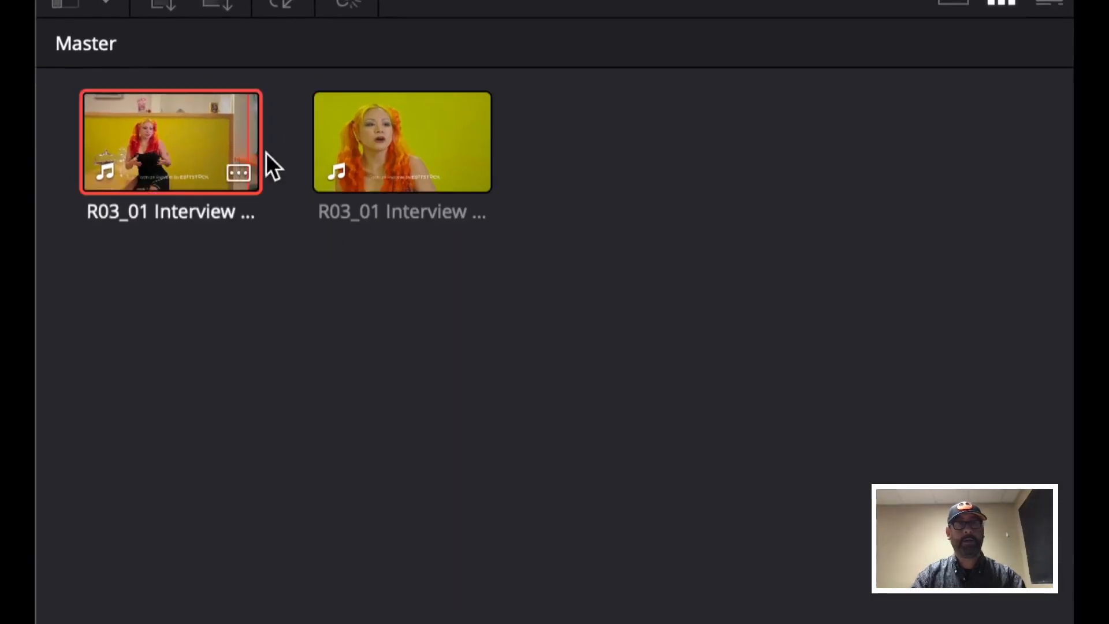
pyautogui.keyDown('super'); pyautogui.click(361, 131); pyautogui.keyUp('super')
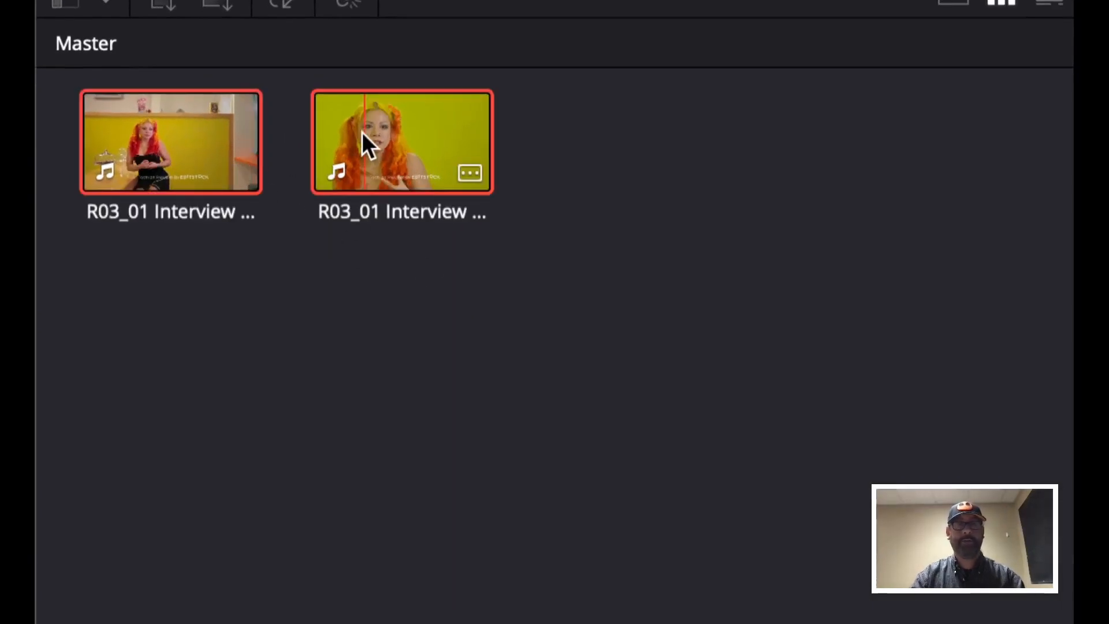
pyautogui.click(574, 337)
pyautogui.moveTo(561, 286); pyautogui.dragTo(106, 85)
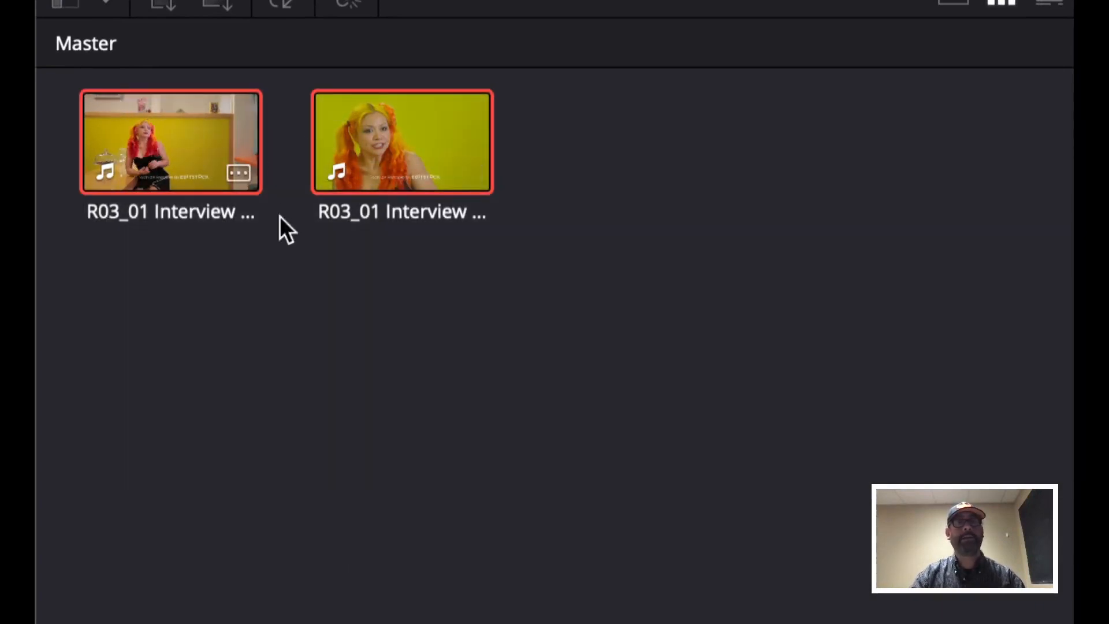
pyautogui.rightClick(151, 117)
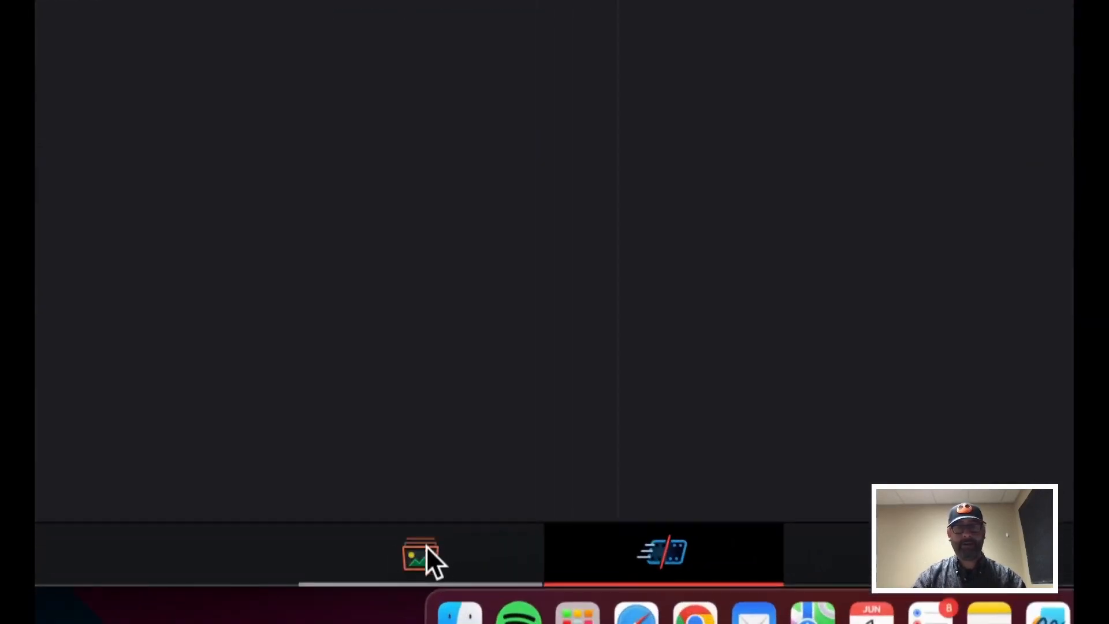
pyautogui.click(425, 550)
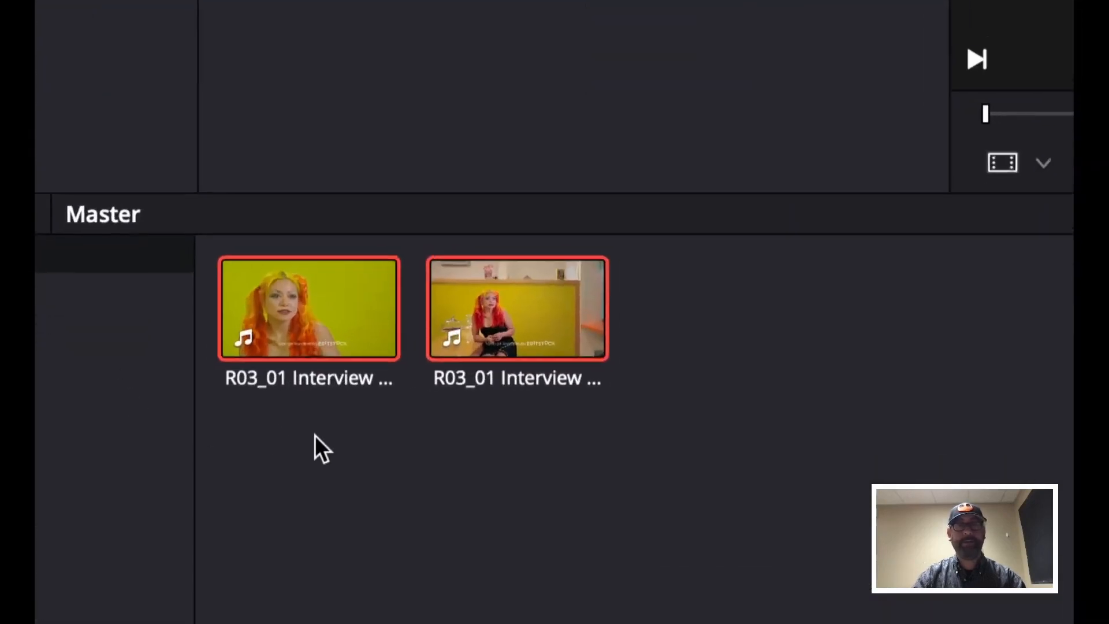
# Start a new multicam clip from the two selected clips and name it multicamClip
pyautogui.rightClick(262, 382)
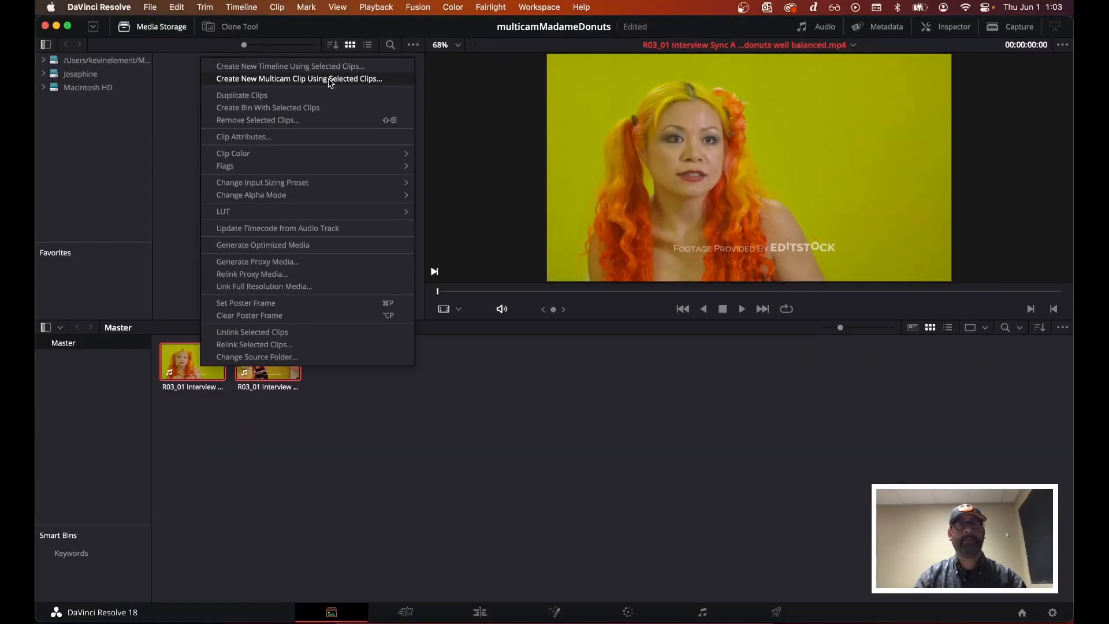
pyautogui.click(331, 83)
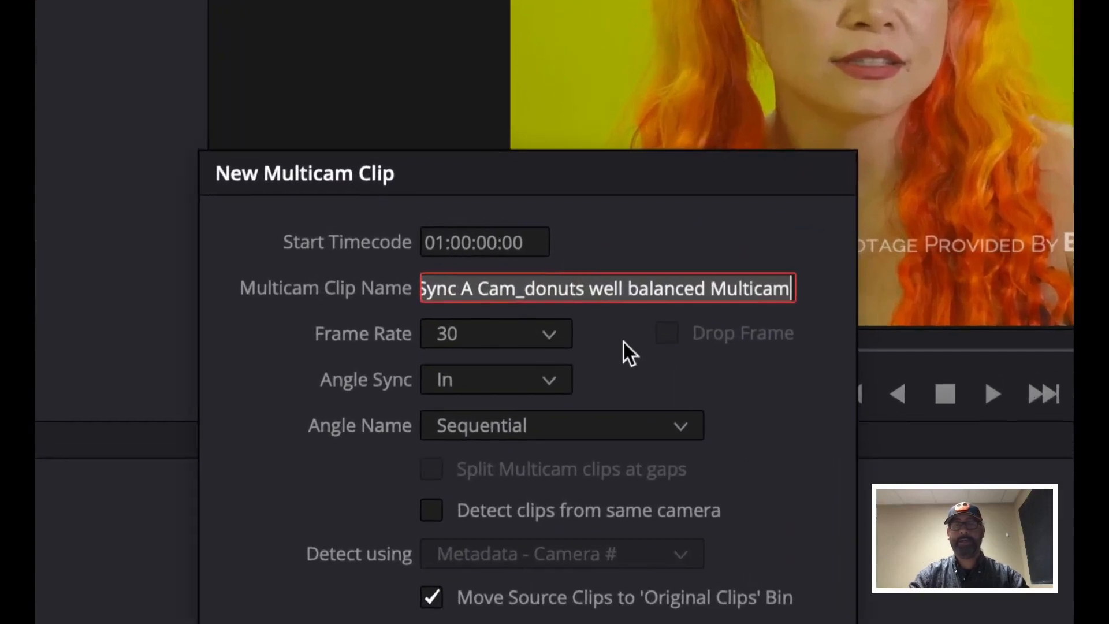
pyautogui.hotkey('ctrl', 'a')
pyautogui.write('multicamC')
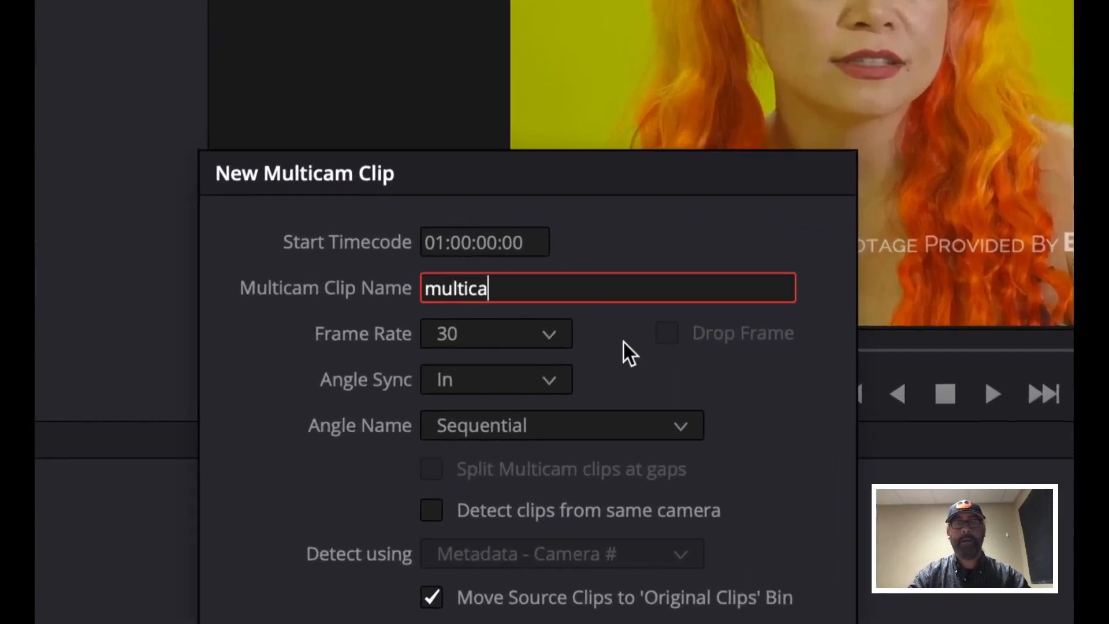
pyautogui.write('lip')
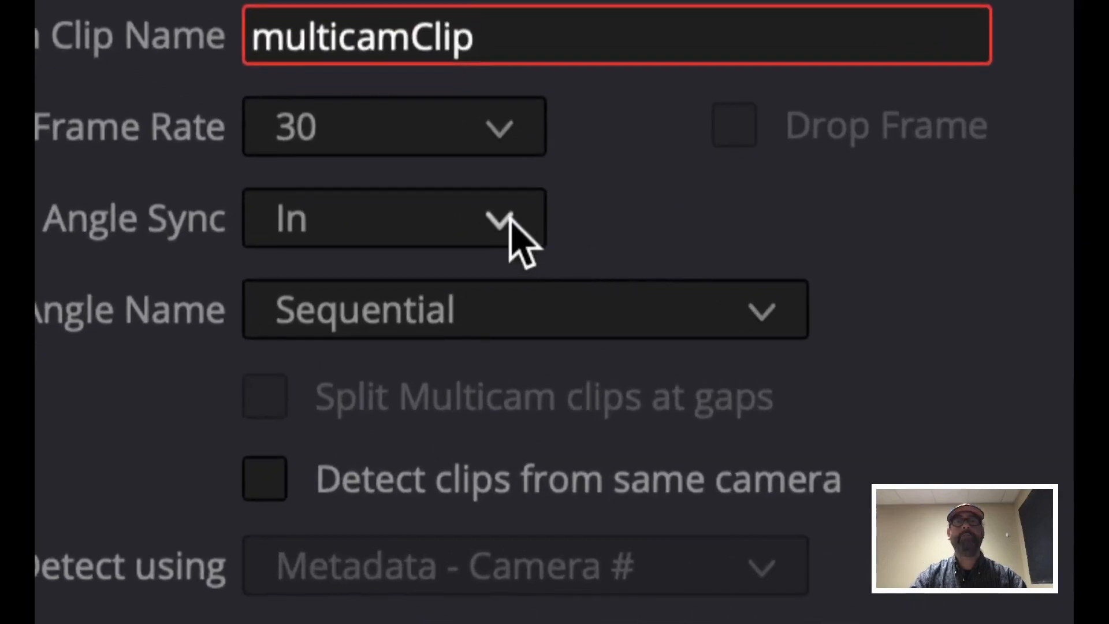
# Set the multicam clip's angle sync to Sound and create the clip
pyautogui.click(509, 218)
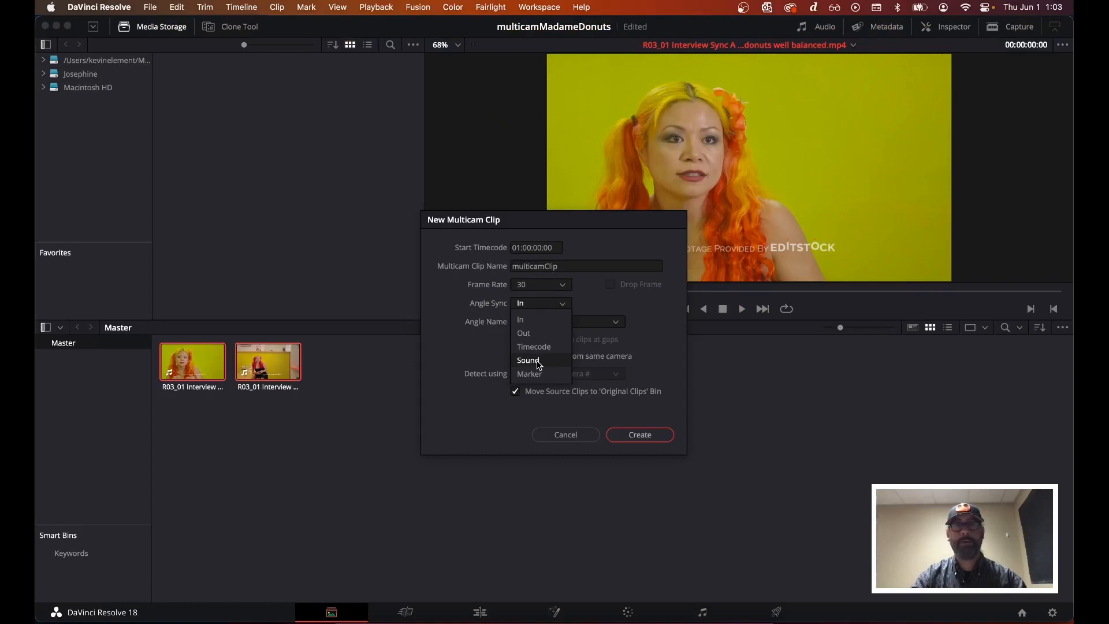
pyautogui.click(537, 361)
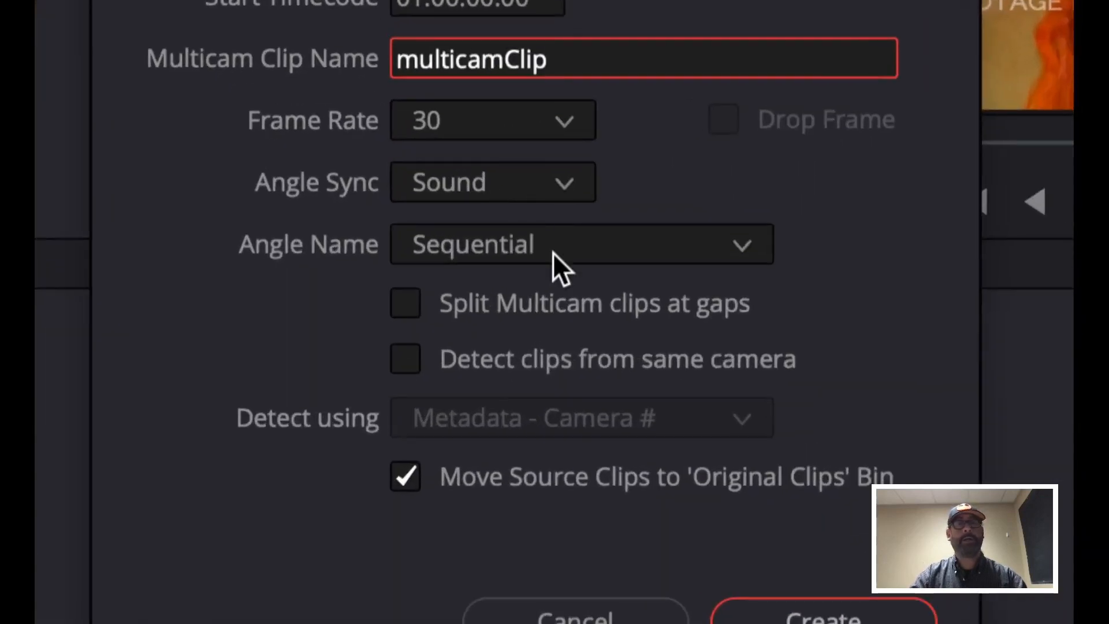
pyautogui.click(581, 243)
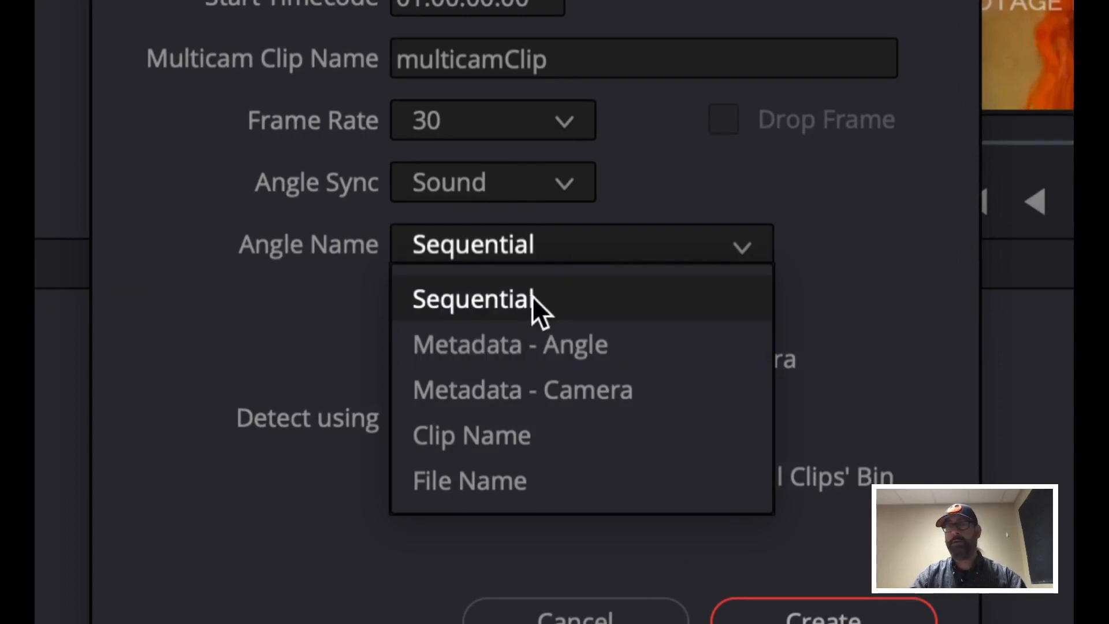
pyautogui.click(825, 206)
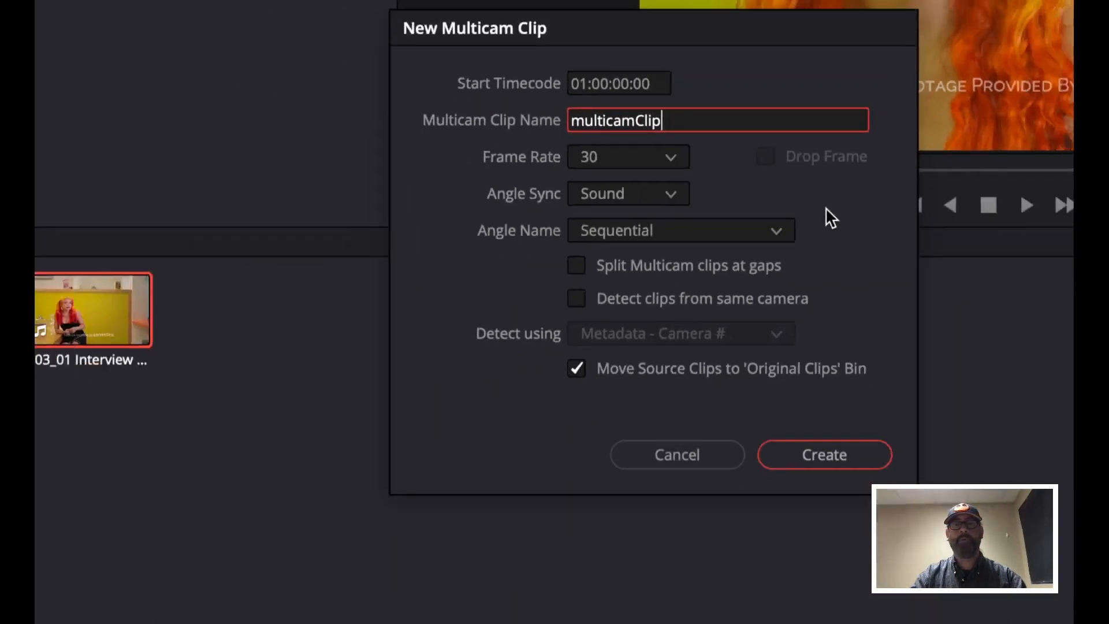
pyautogui.click(832, 459)
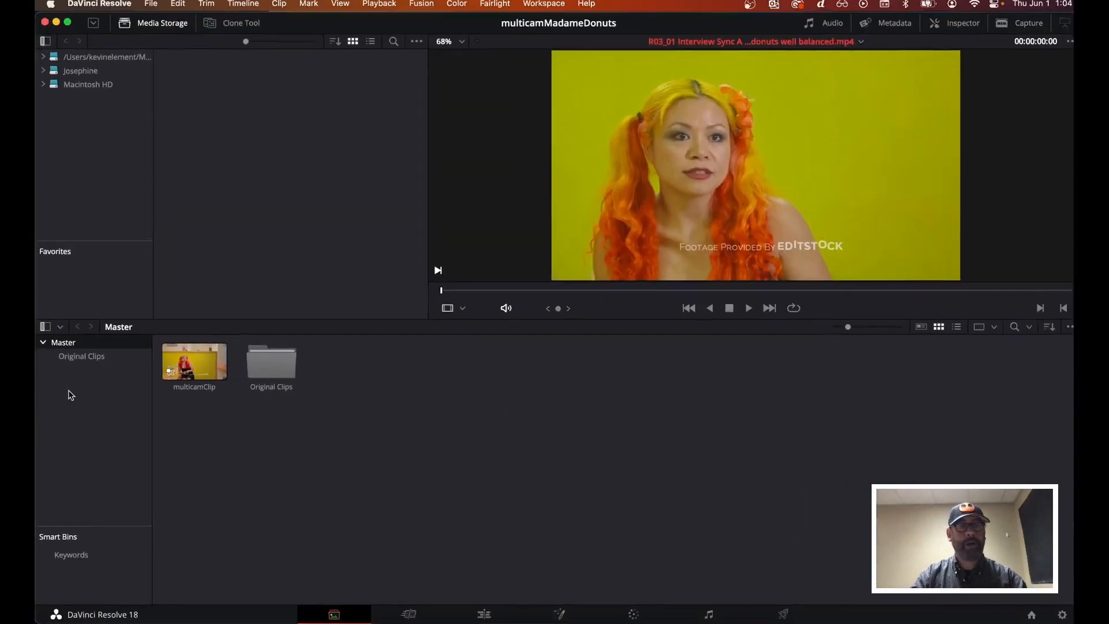
# Load multicamClip into the viewer to inspect its camera angles
pyautogui.click(165, 388)
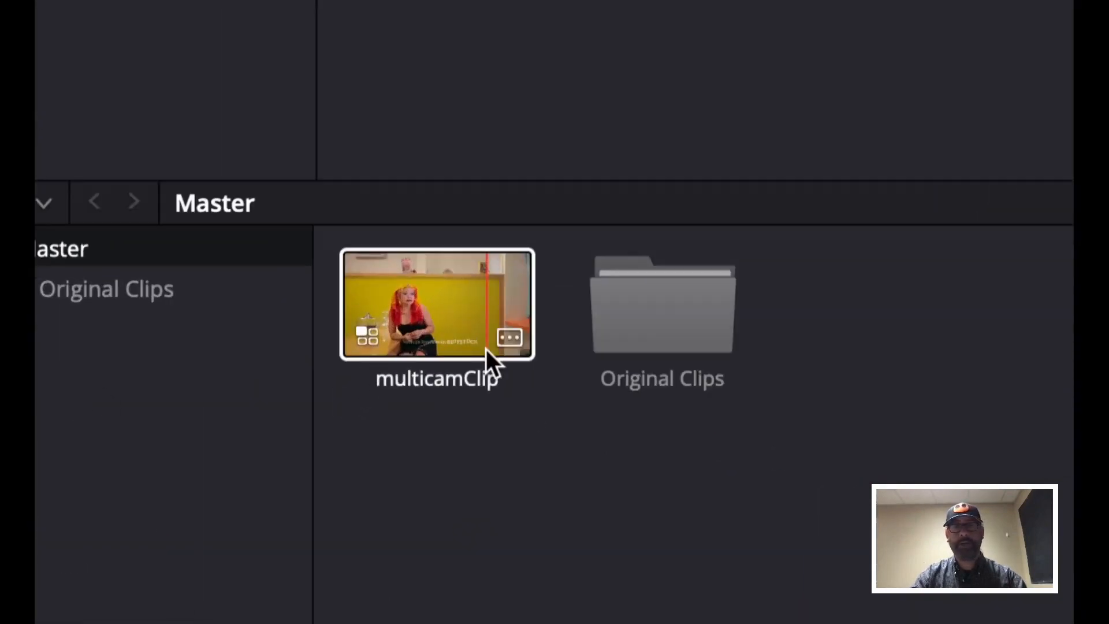
pyautogui.click(664, 293)
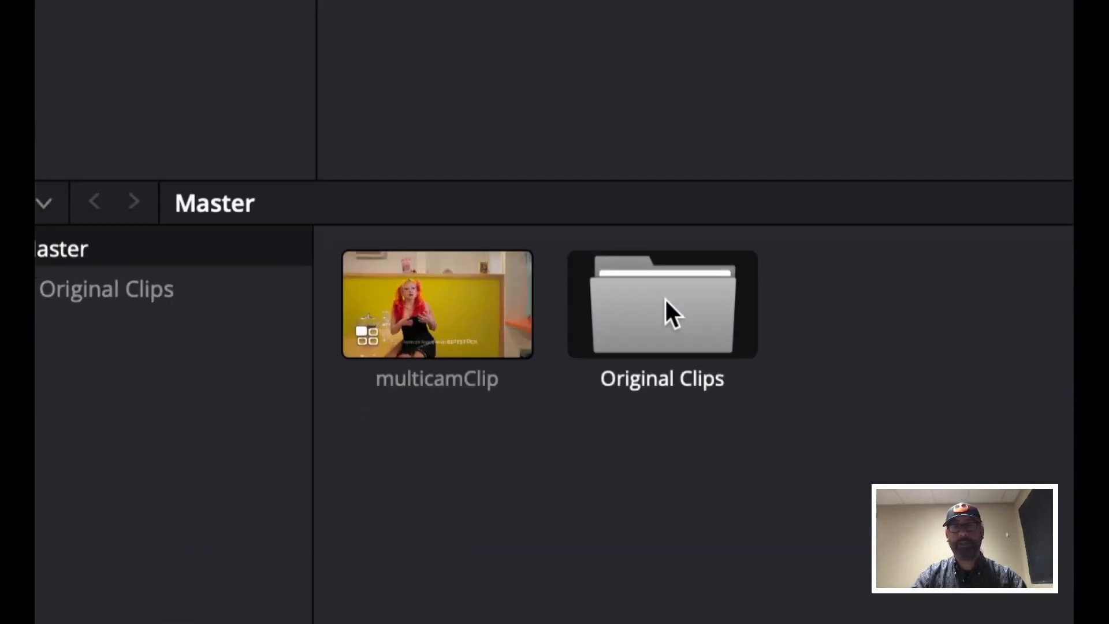
pyautogui.click(456, 309)
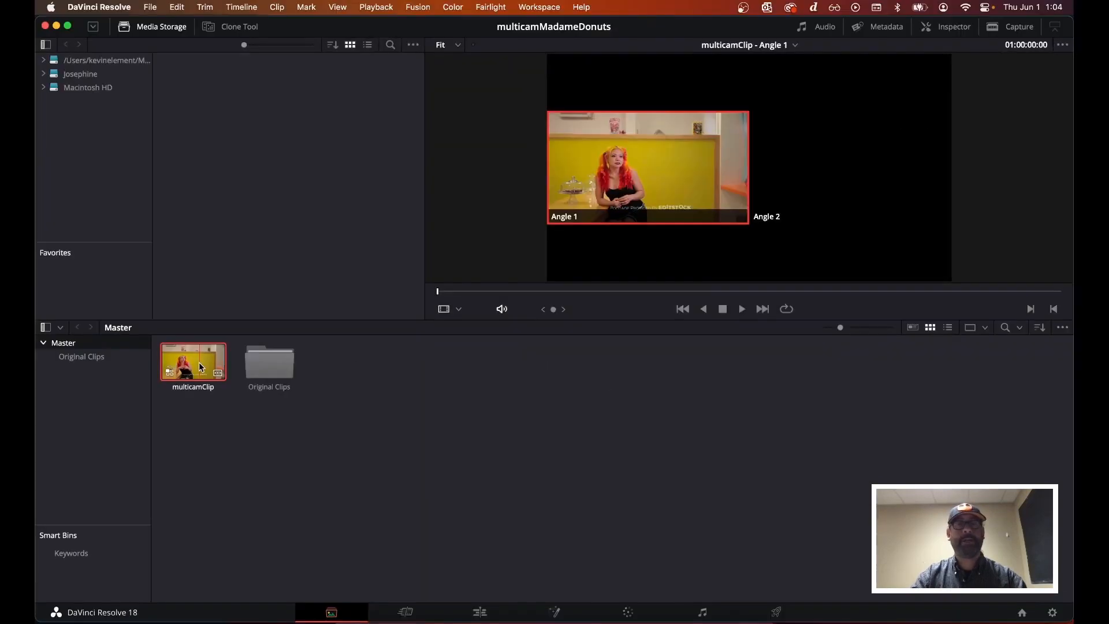
pyautogui.moveTo(199, 362); pyautogui.dragTo(714, 188)
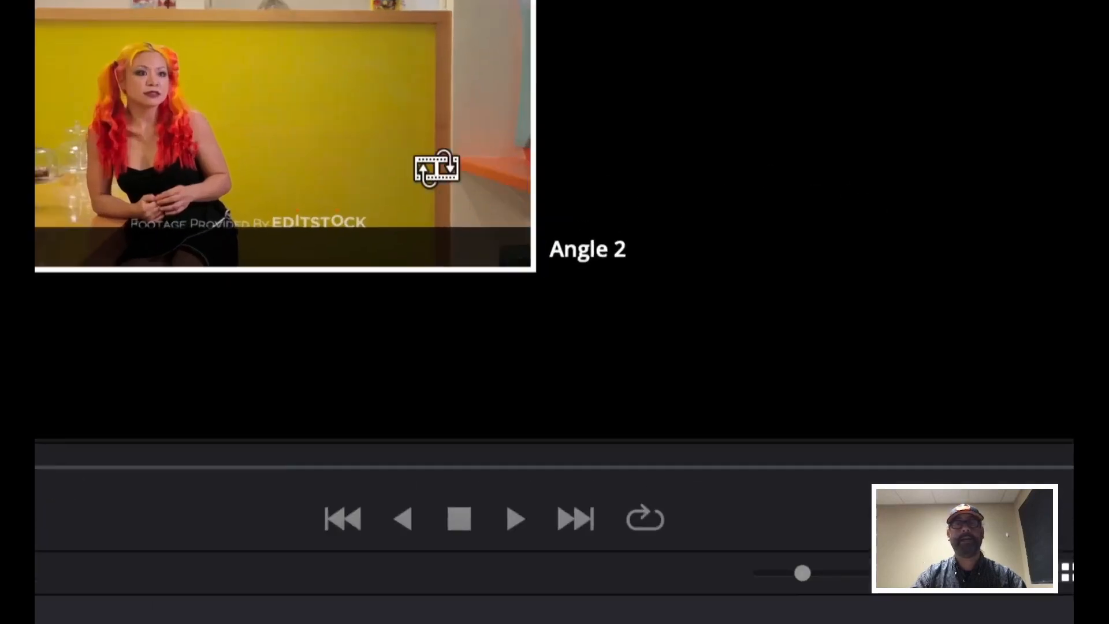
pyautogui.moveTo(436, 168); pyautogui.dragTo(486, 154)
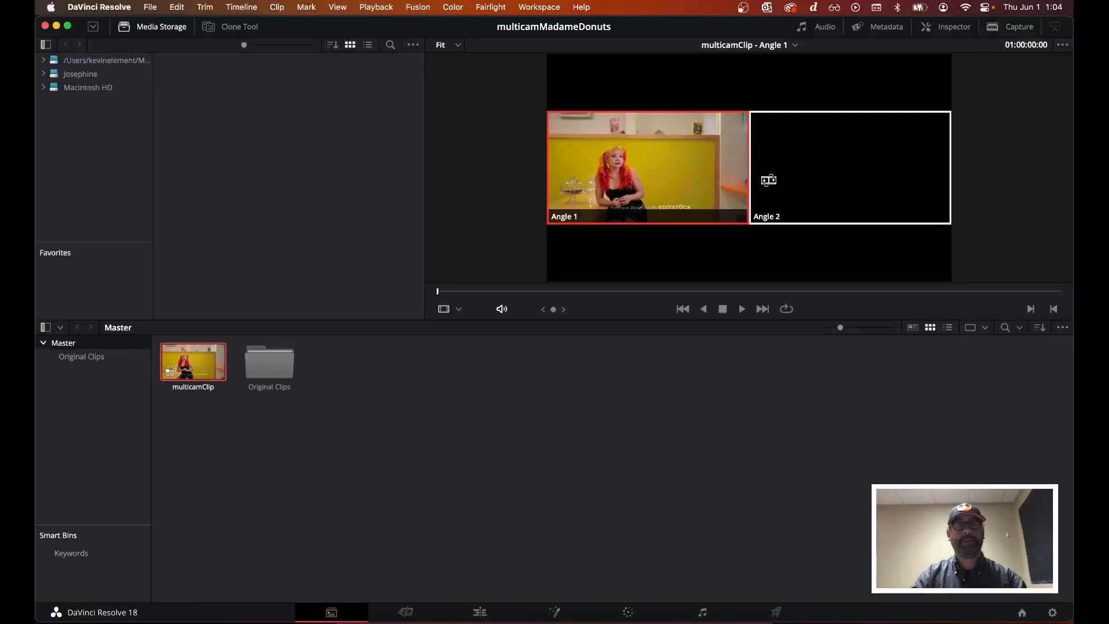
pyautogui.moveTo(768, 180); pyautogui.dragTo(765, 183)
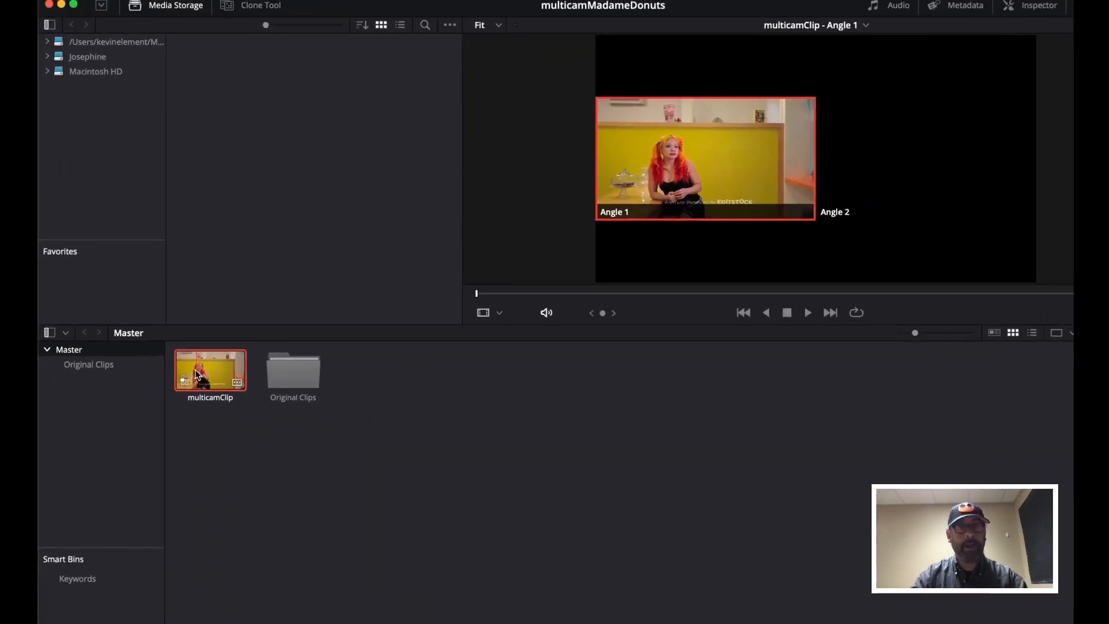
# Create a new timeline from multicamClip named madameDonutsMulticam
pyautogui.rightClick(196, 374)
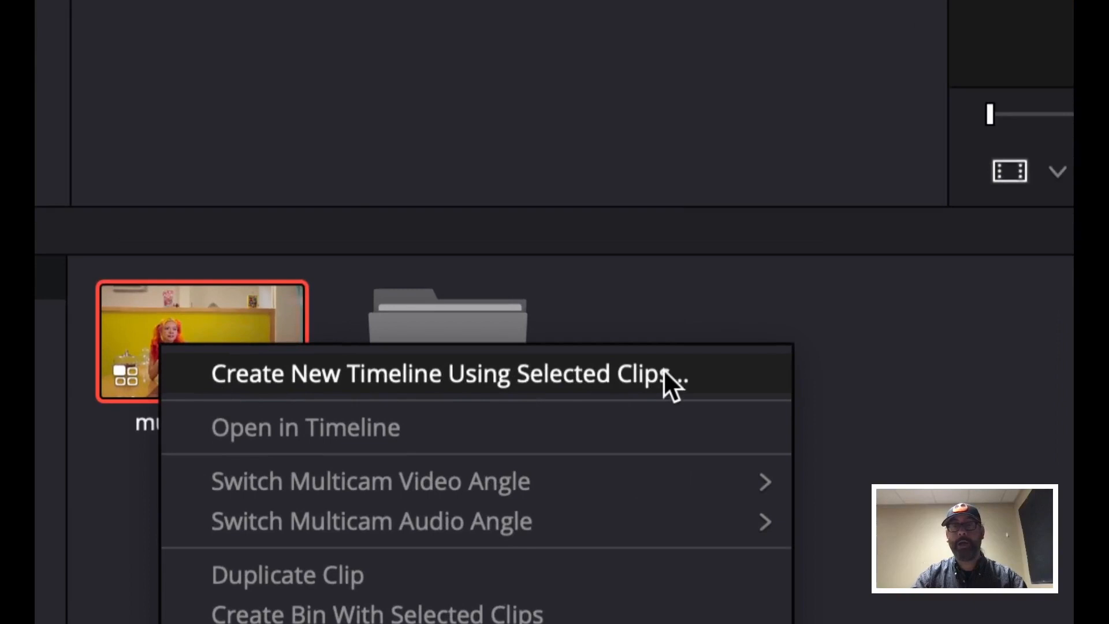
pyautogui.click(664, 373)
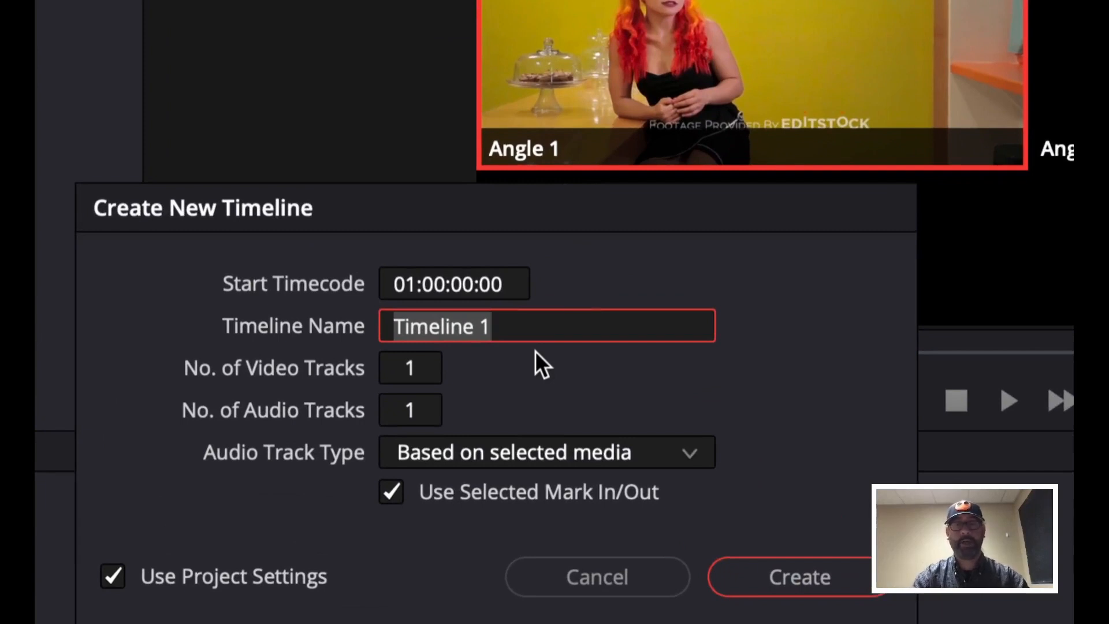
pyautogui.write('madan')
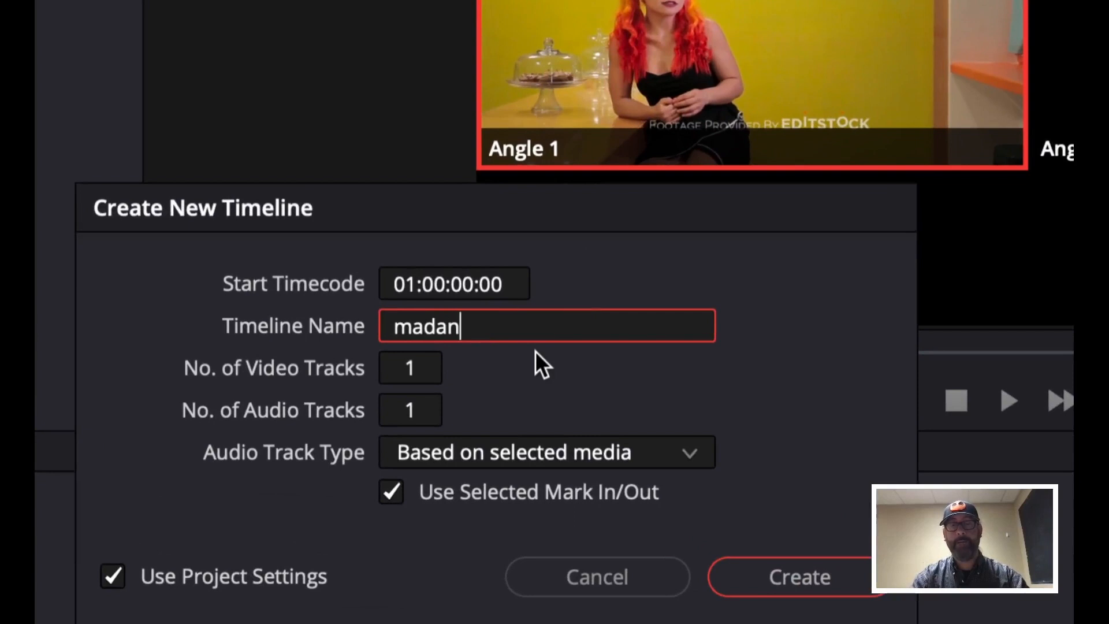
pyautogui.press('BackSpace')
pyautogui.write('meD')
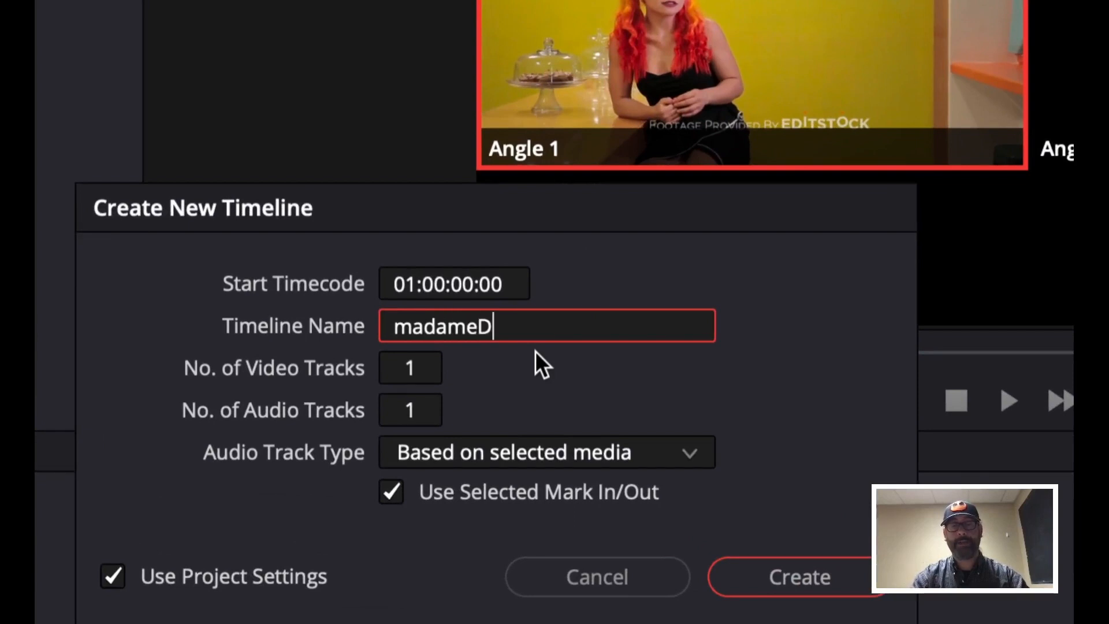
pyautogui.write('unut')
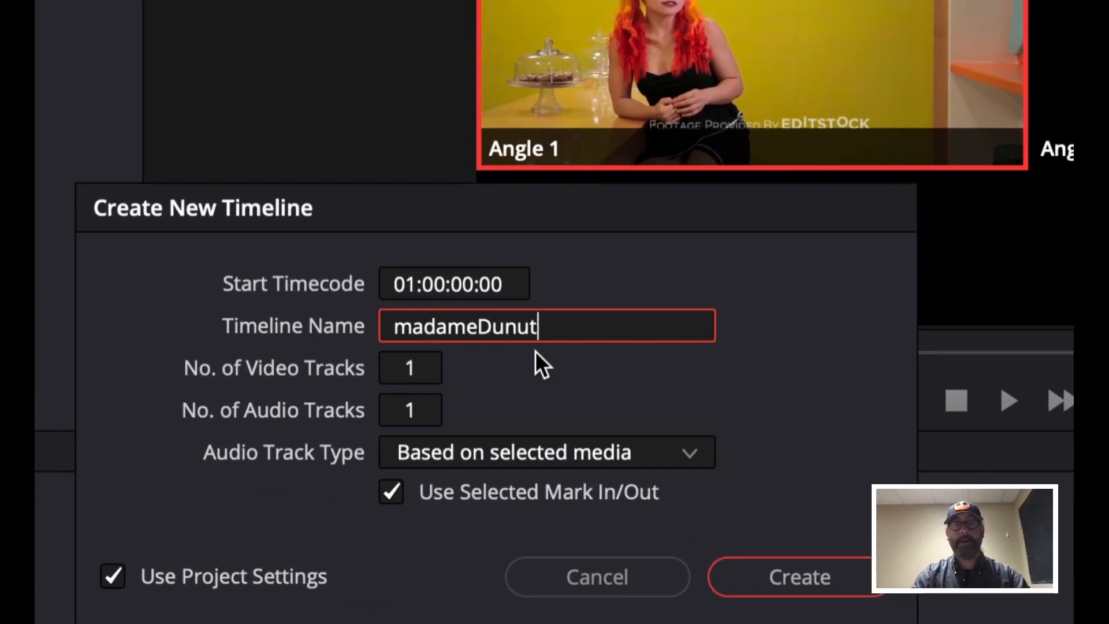
pyautogui.press('BackSpace')
pyautogui.press('BackSpace')
pyautogui.press('BackSpace')
pyautogui.press('BackSpace')
pyautogui.write('on')
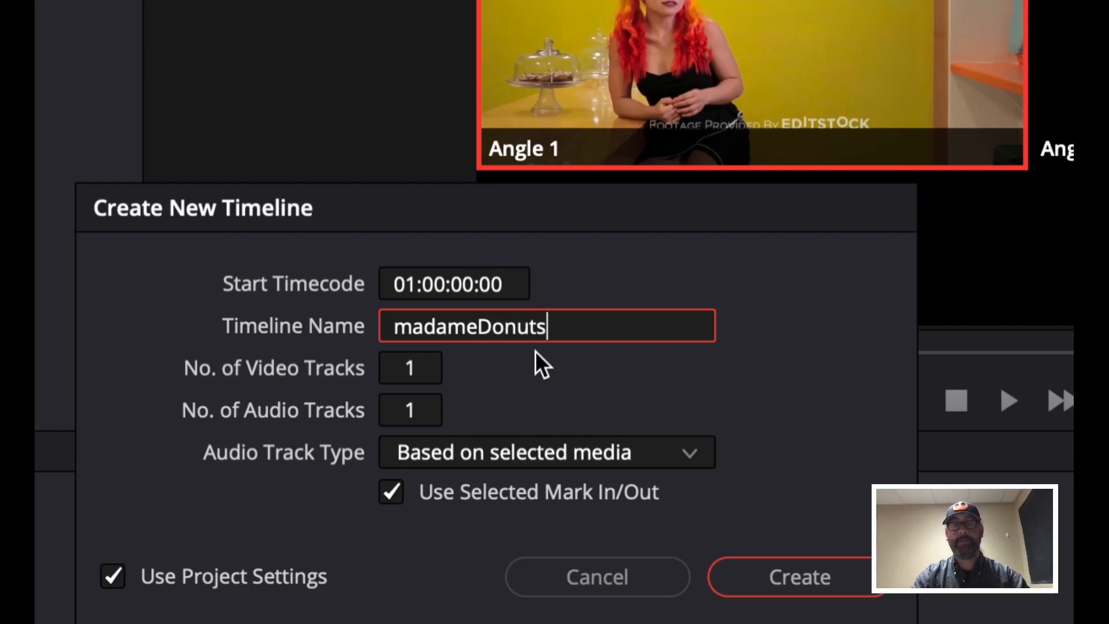
pyautogui.write('utsMulticam')
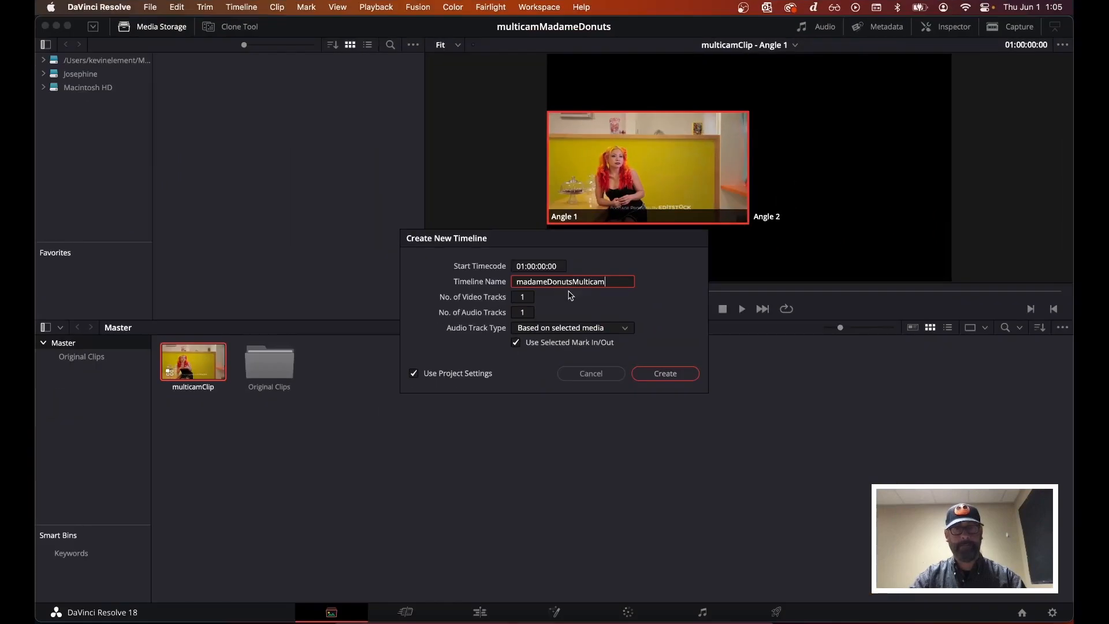
pyautogui.click(665, 374)
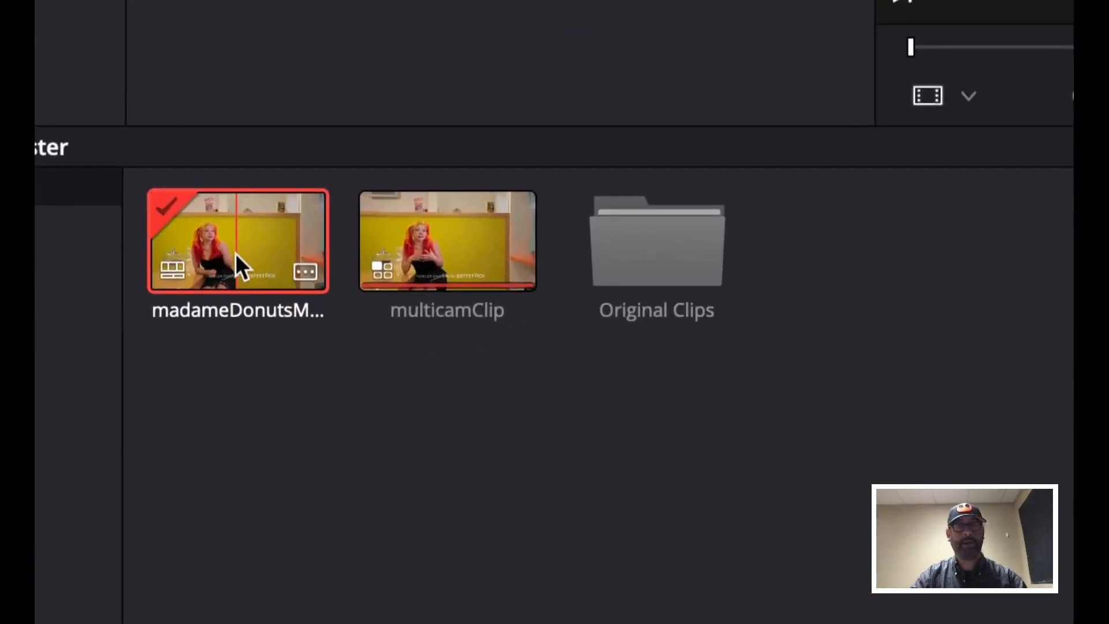
# Switch to the Edit page with the madameDonutsMulticam timeline and open the Original Clips bin
pyautogui.click(425, 269)
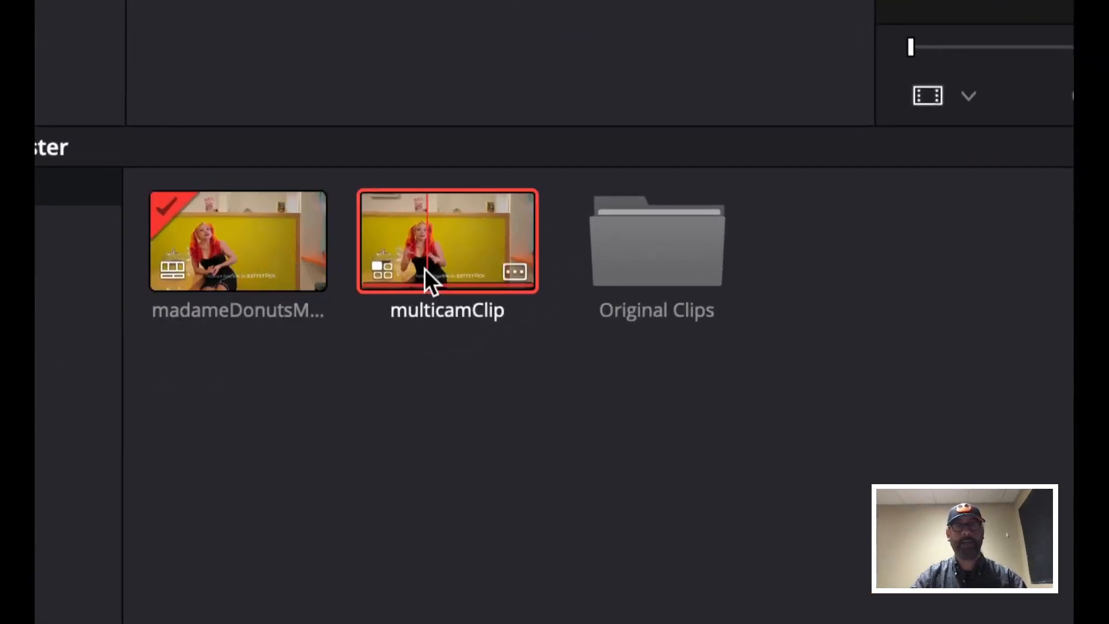
pyautogui.click(262, 246)
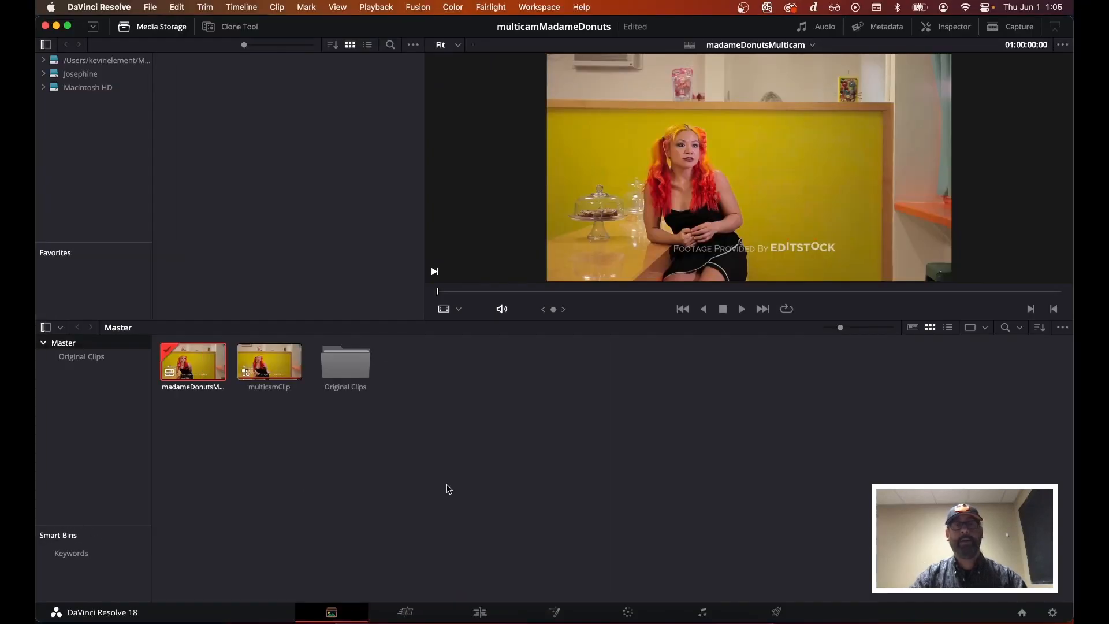
pyautogui.click(481, 613)
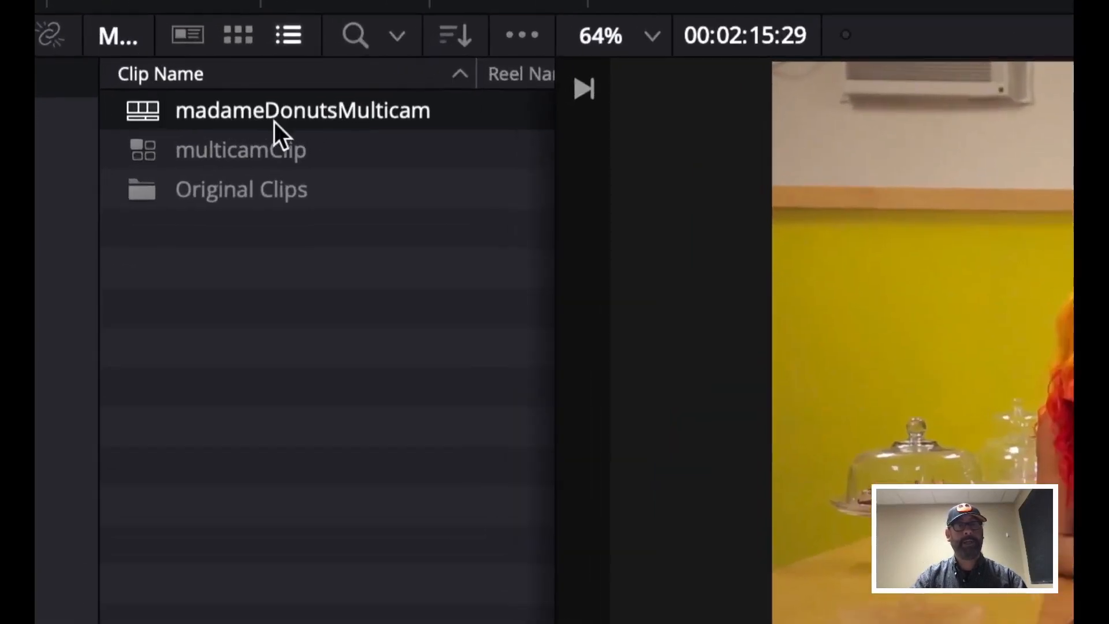
pyautogui.click(382, 111)
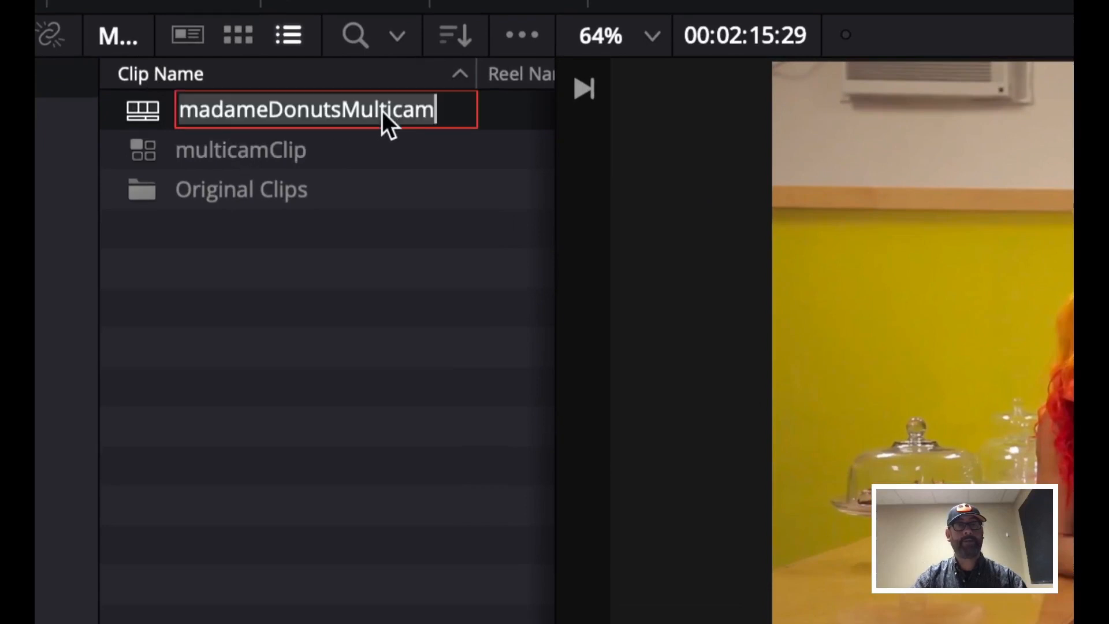
pyautogui.click(163, 110)
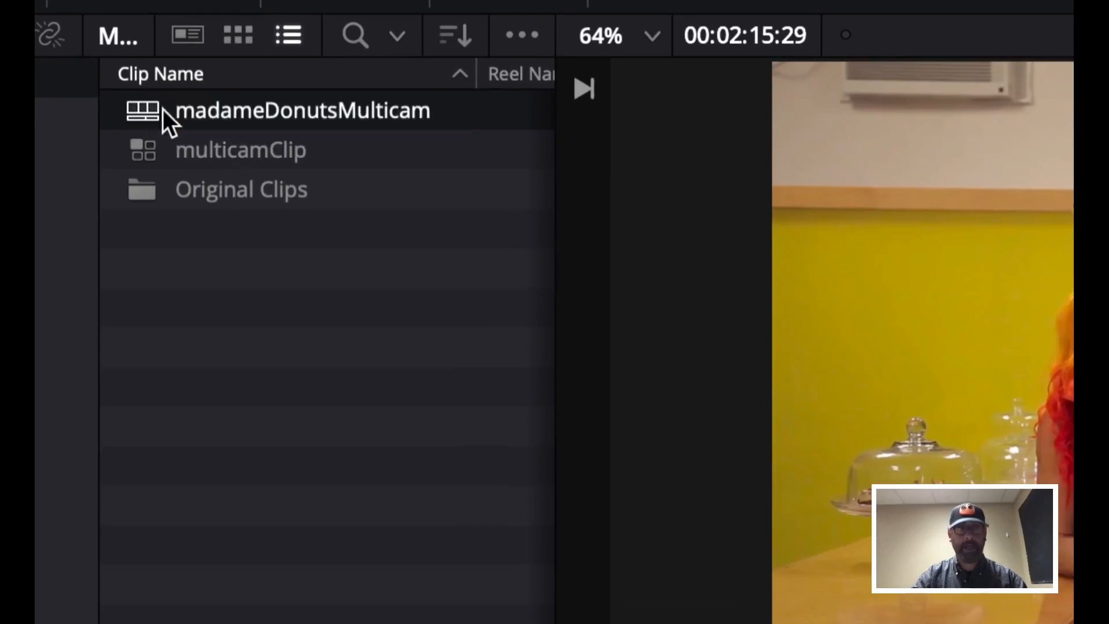
pyautogui.click(199, 147)
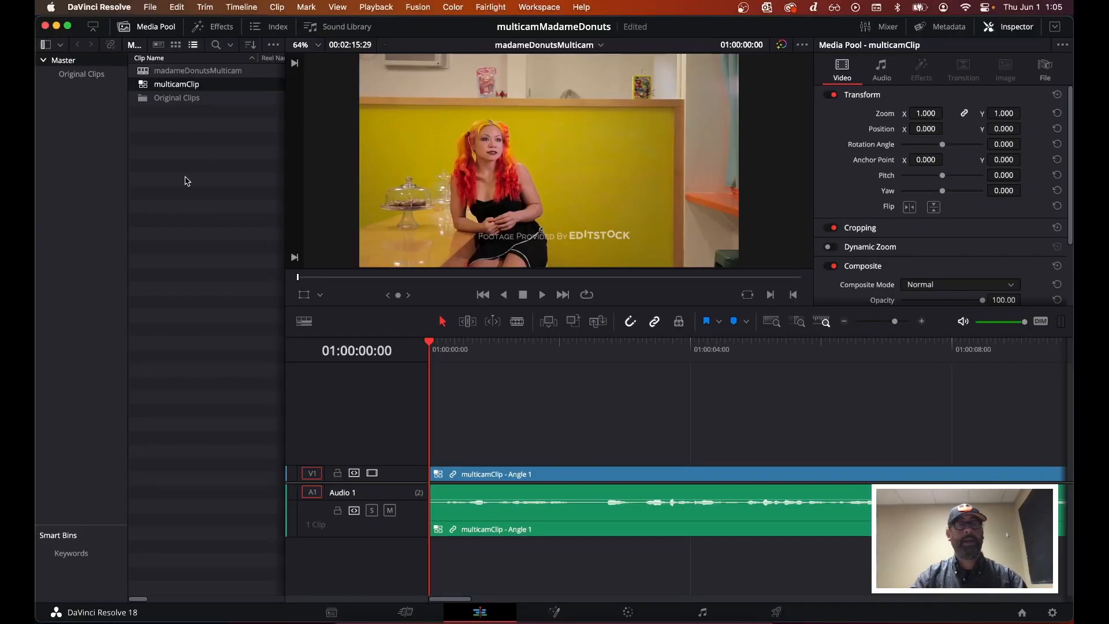
pyautogui.doubleClick(179, 99)
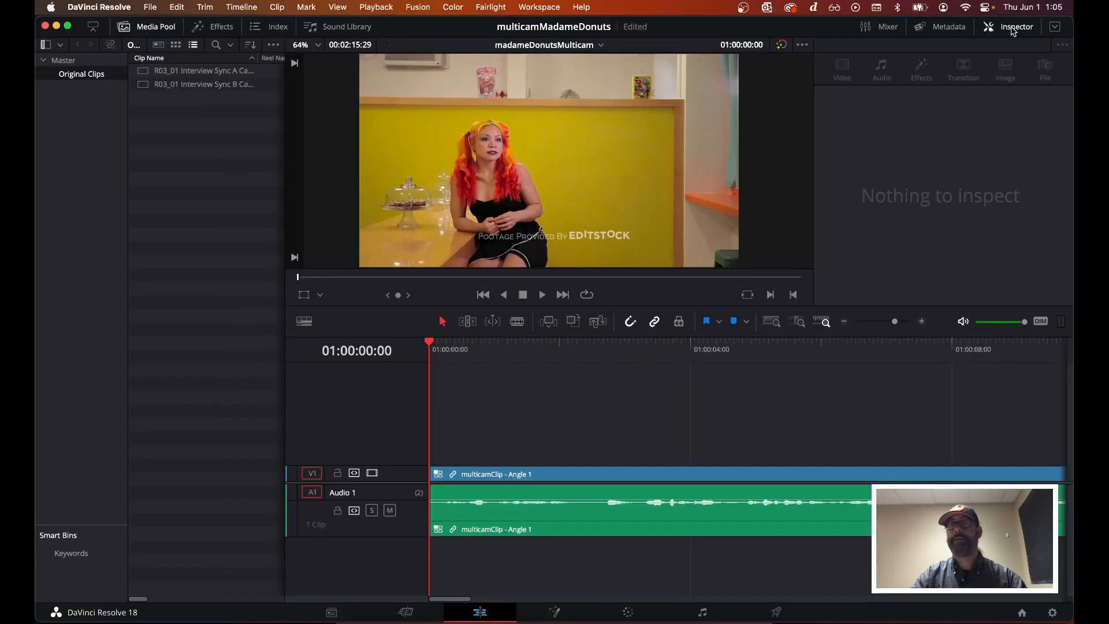
# Close the Inspector to show the source viewer and set the source viewer to Multicam mode
pyautogui.click(909, 43)
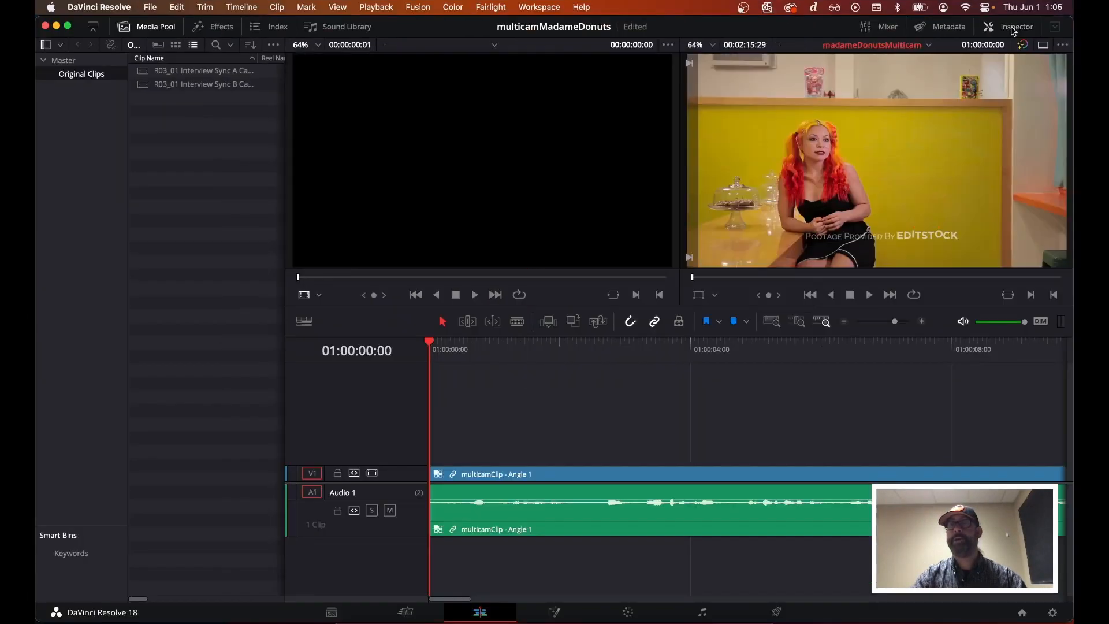
pyautogui.click(909, 43)
pyautogui.click(1012, 28)
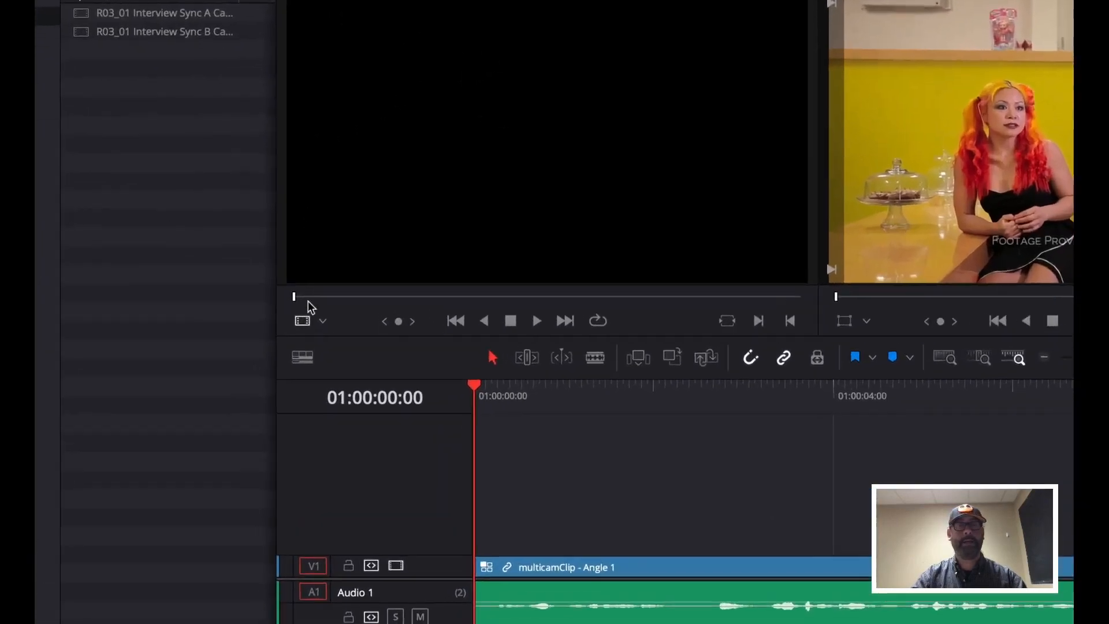
pyautogui.click(319, 324)
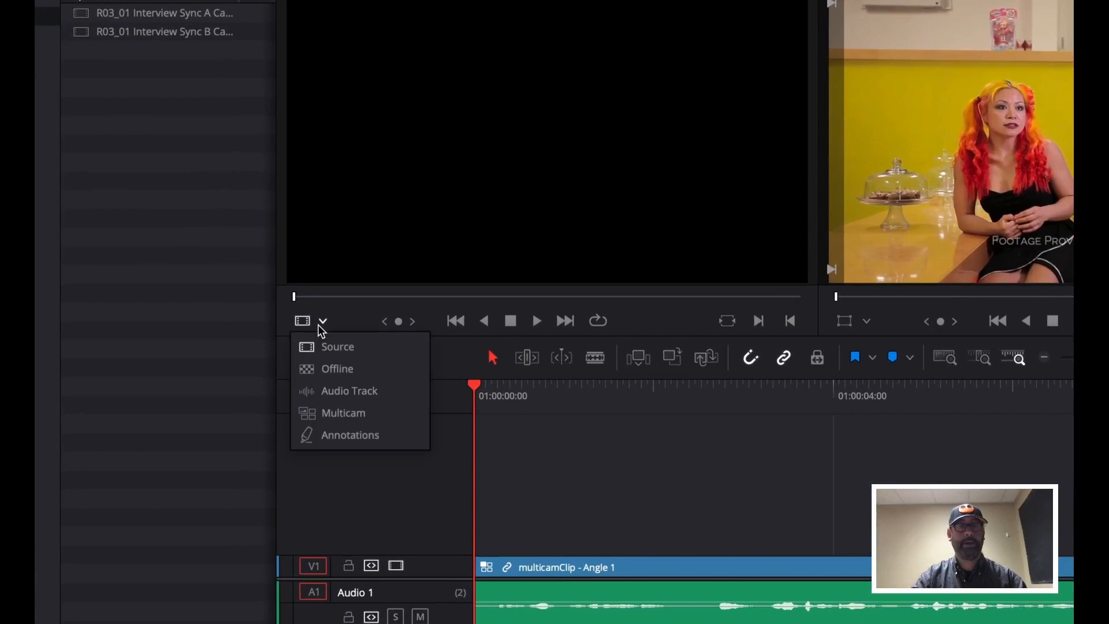
pyautogui.click(339, 415)
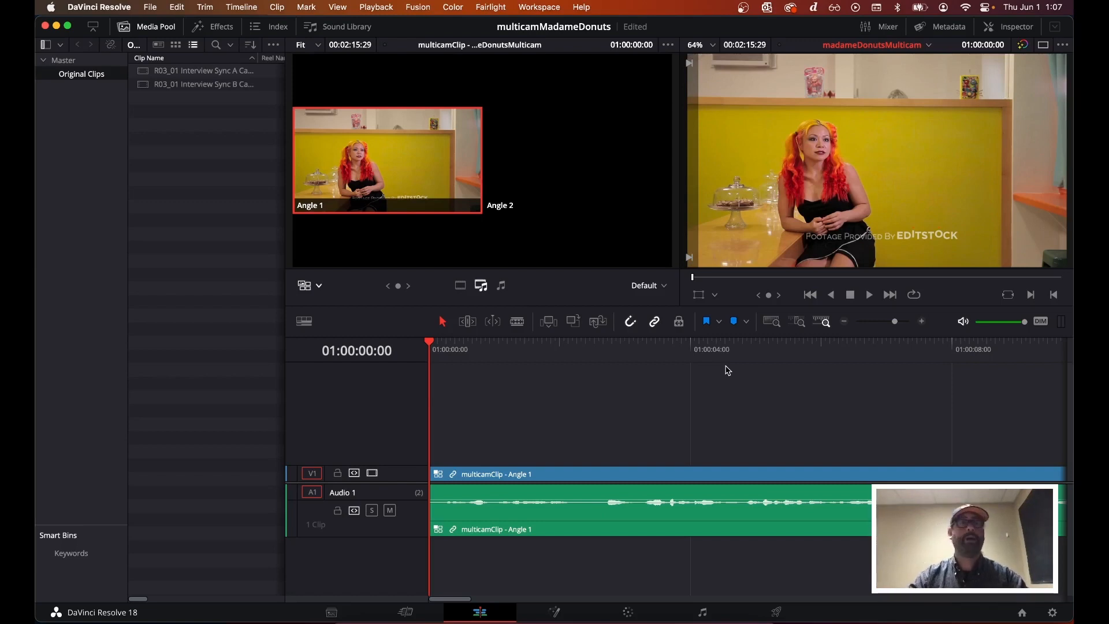
# In macOS System Settings, set the sound output device to MacBook Pro Speakers and close the settings window
pyautogui.click(51, 8)
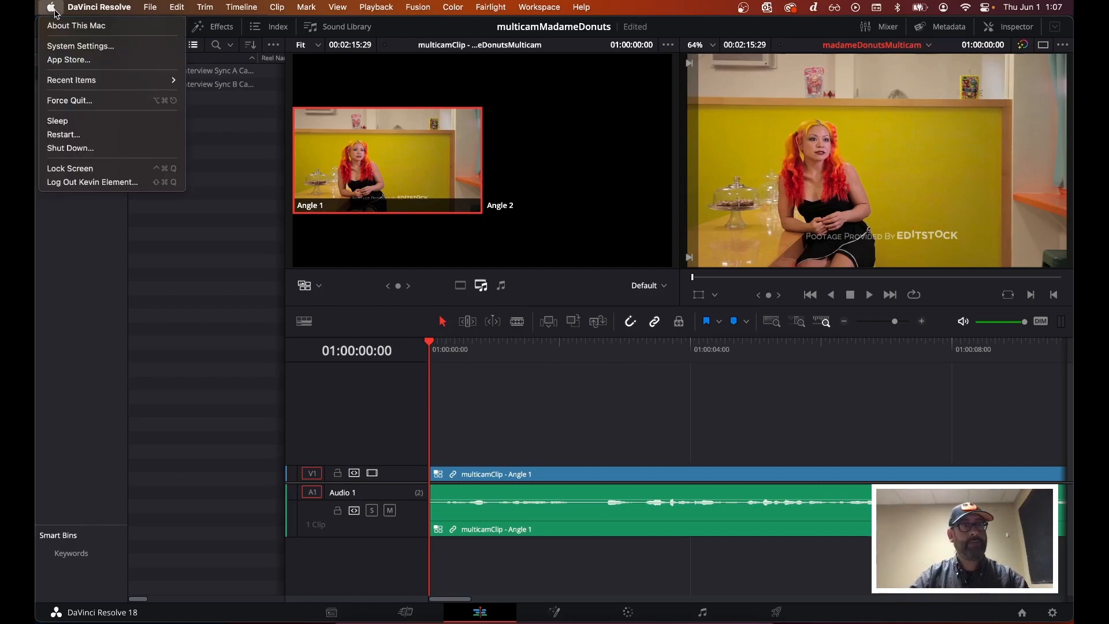
pyautogui.click(60, 46)
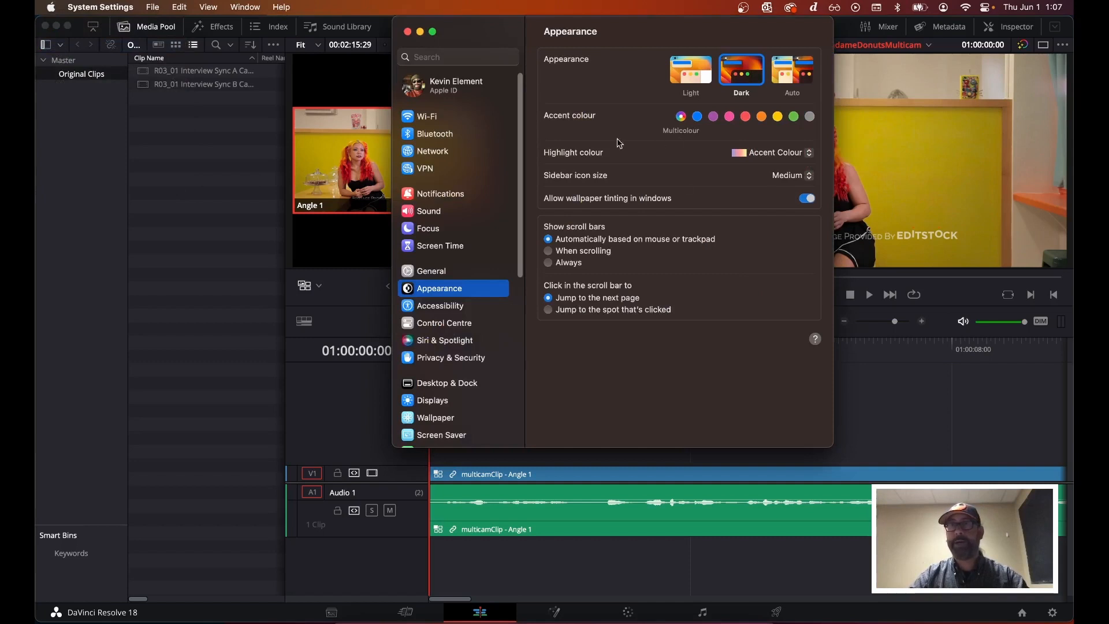
pyautogui.click(424, 216)
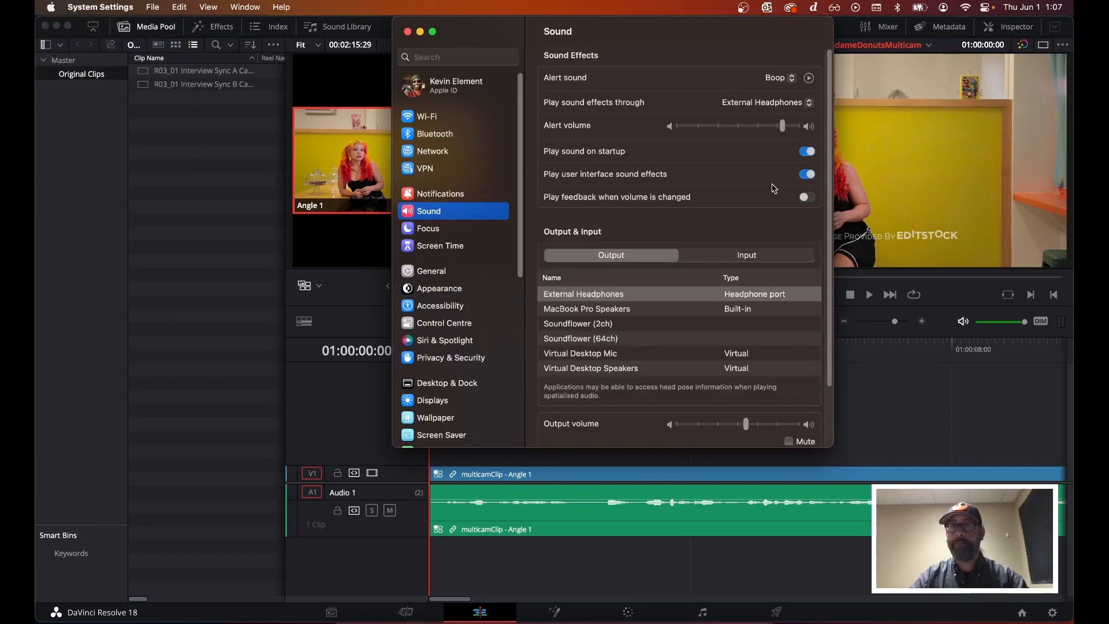
pyautogui.scroll(-2, 773, 189)
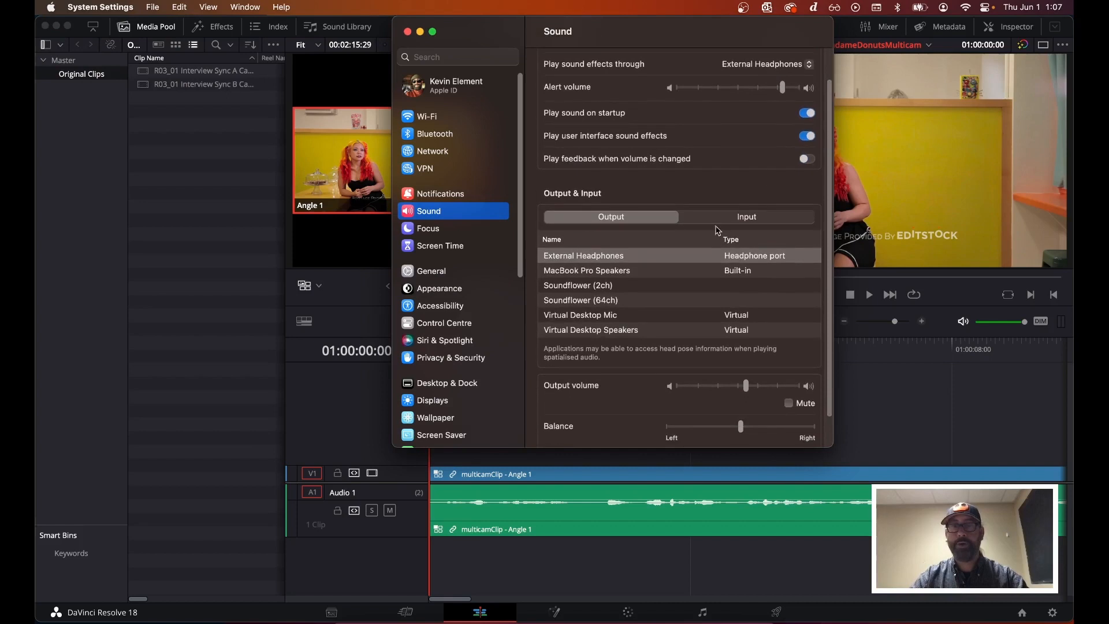
pyautogui.click(620, 271)
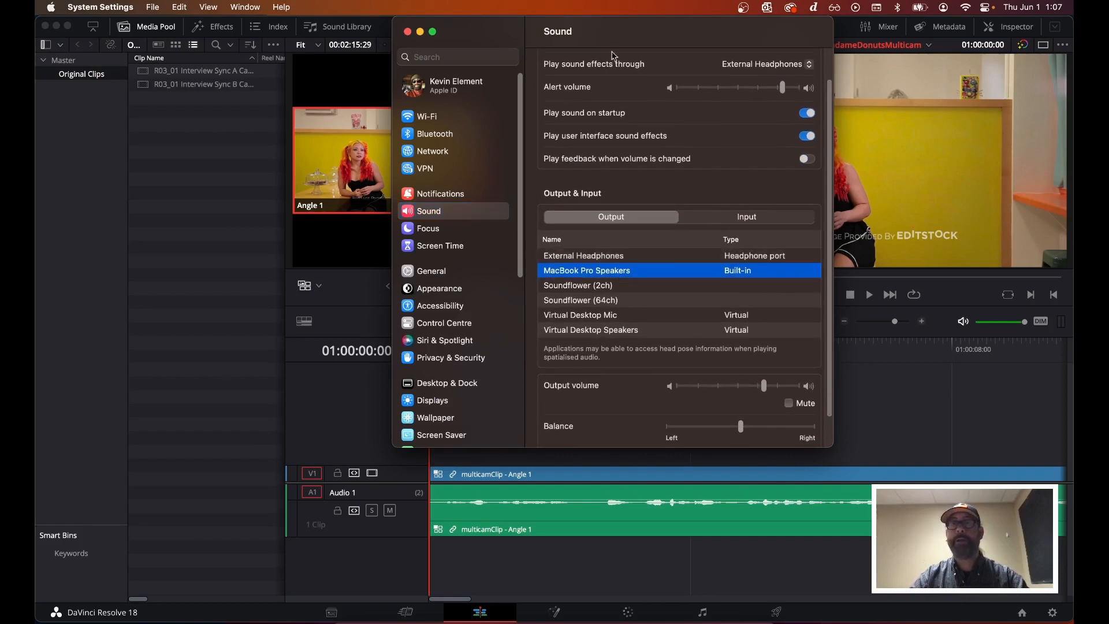
pyautogui.click(407, 32)
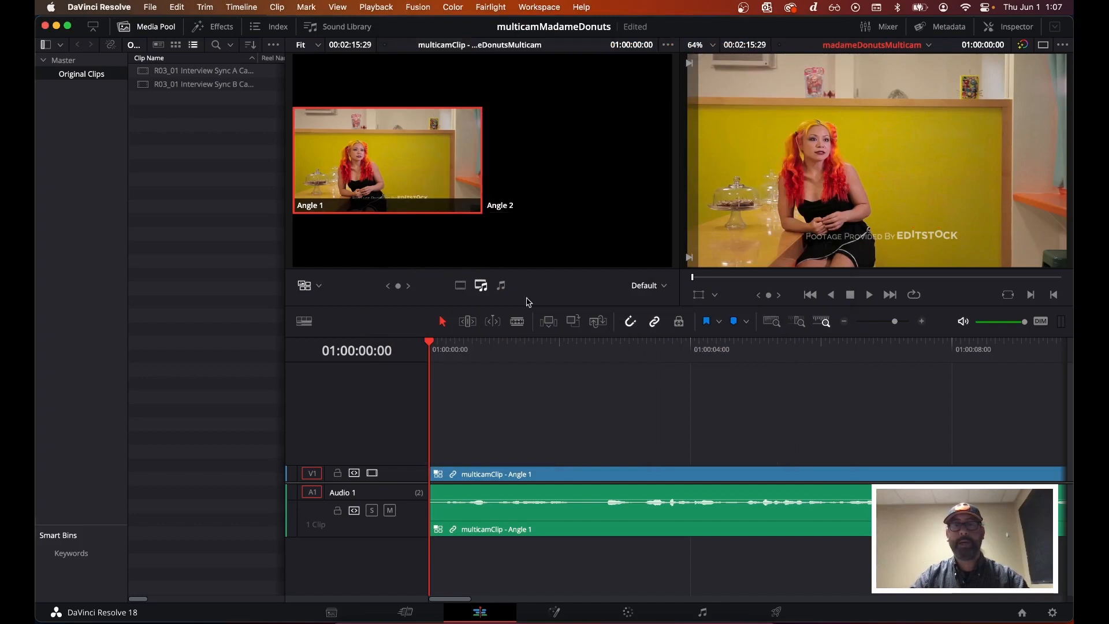
# Lower the system volume and briefly play the timeline to preview both multicam angles
pyautogui.press('XF86AudioLowerVolume')
pyautogui.press('XF86AudioLowerVolume')
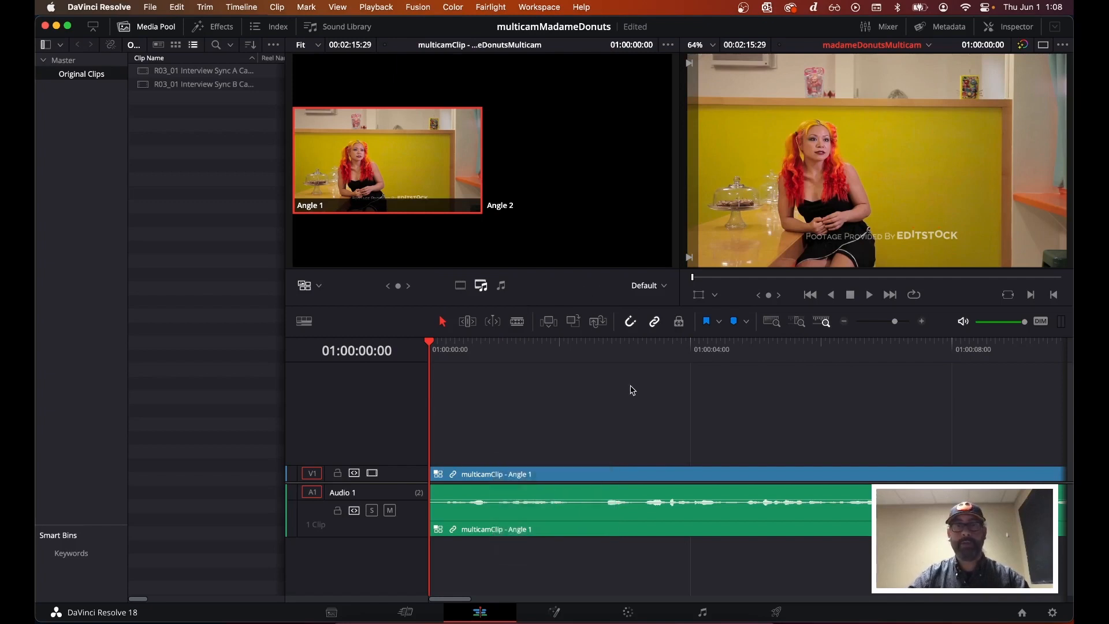
pyautogui.press('space')
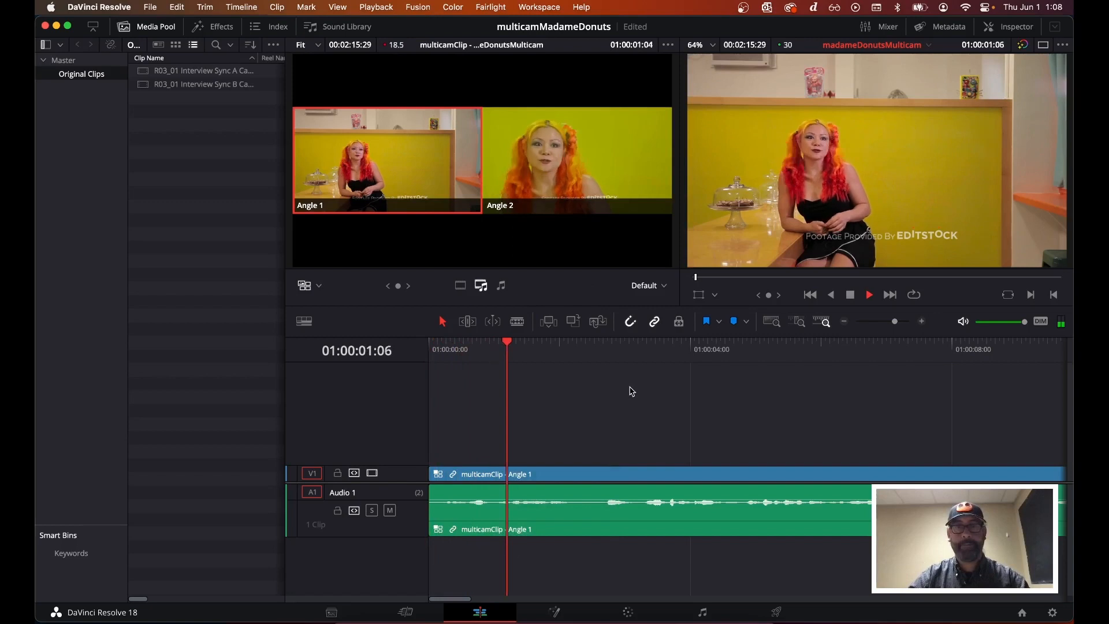
pyautogui.press('space')
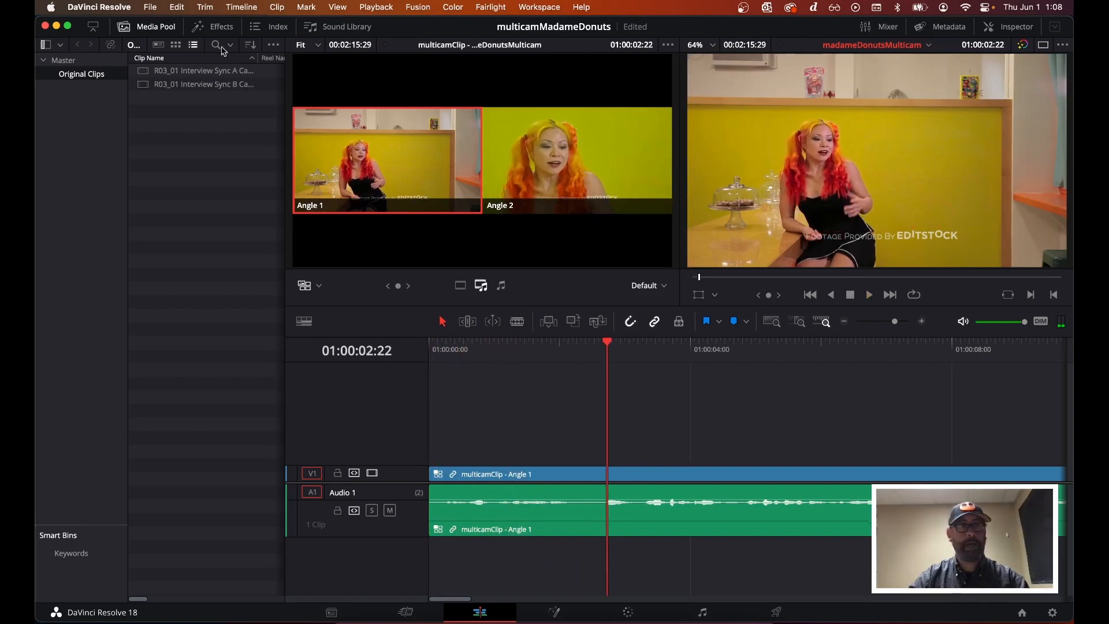
# In Preferences under Video and Audio I/O, set the audio output device to MacBook Pro Speakers and save
pyautogui.click(123, 8)
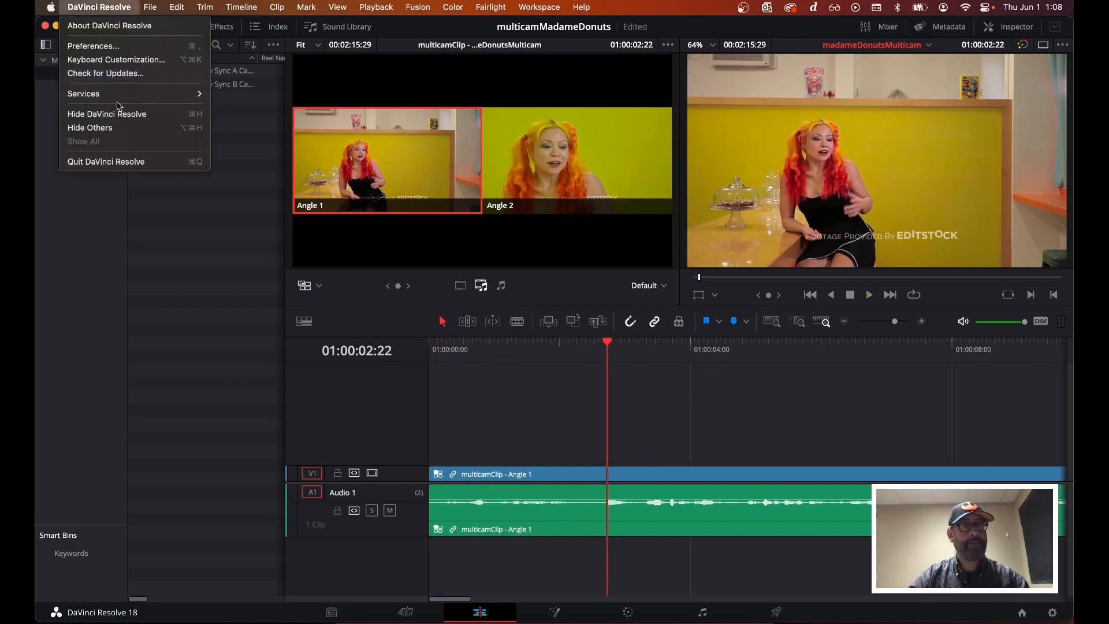
pyautogui.click(132, 53)
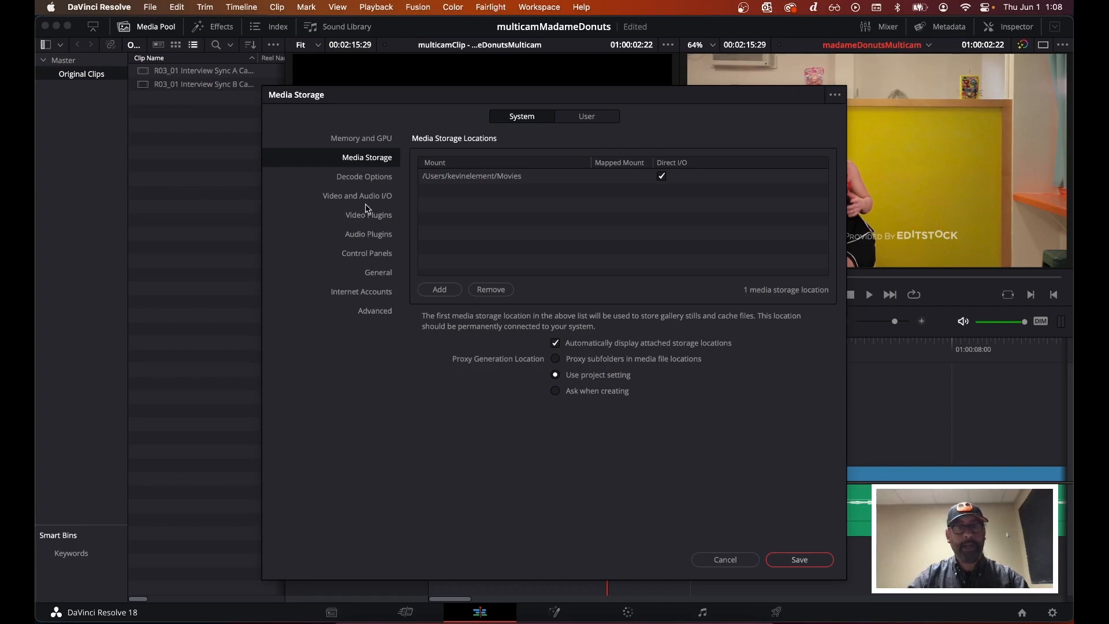
pyautogui.click(345, 198)
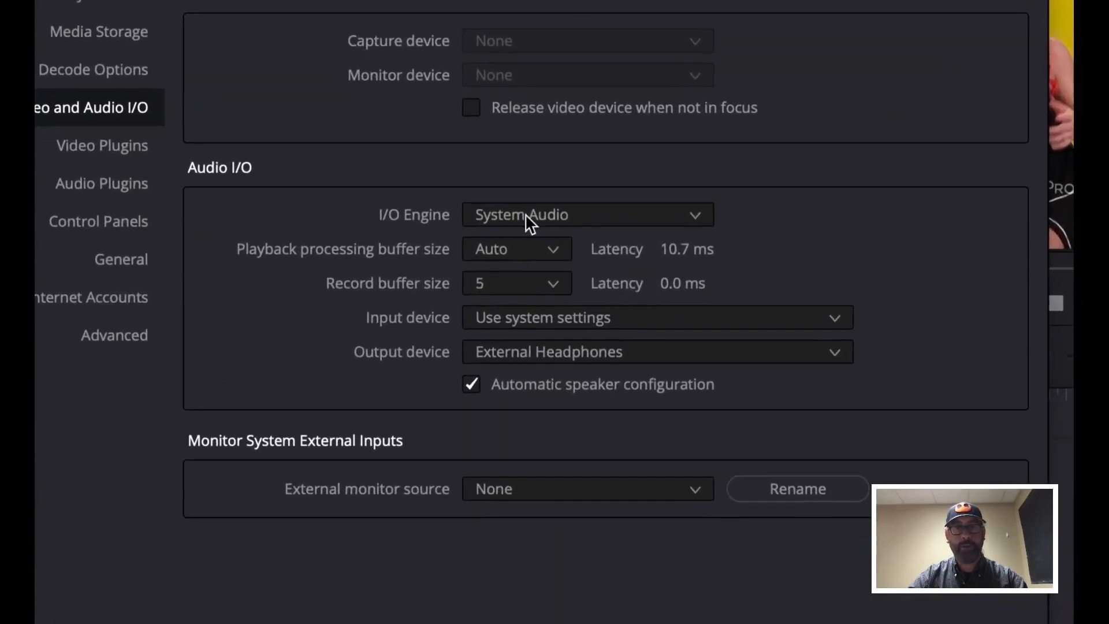
pyautogui.click(592, 216)
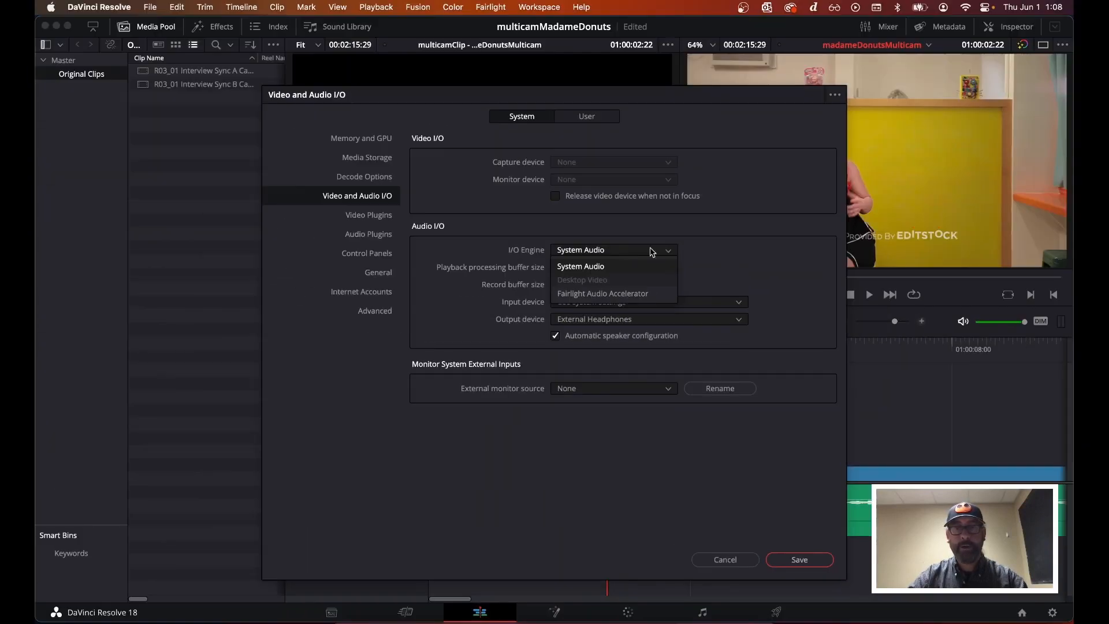
pyautogui.click(838, 232)
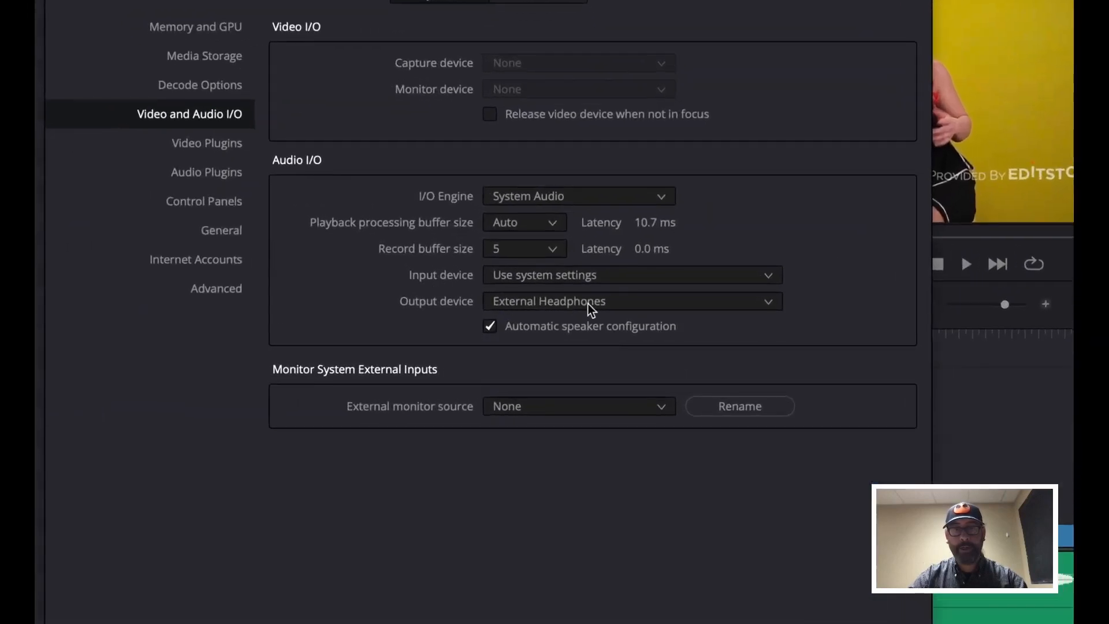
pyautogui.click(587, 303)
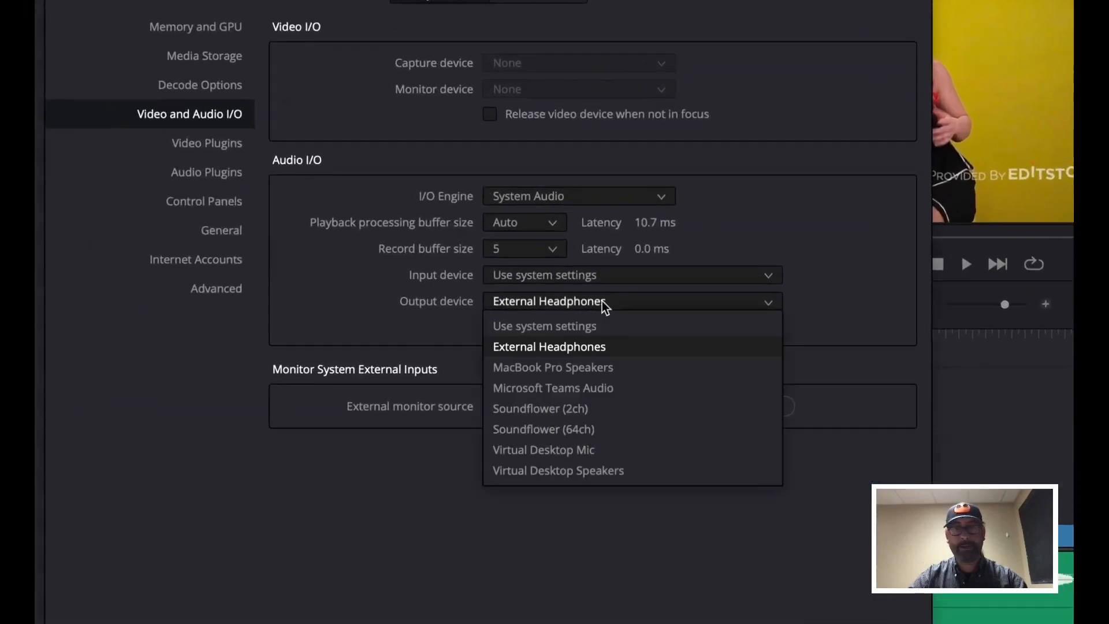
pyautogui.click(612, 368)
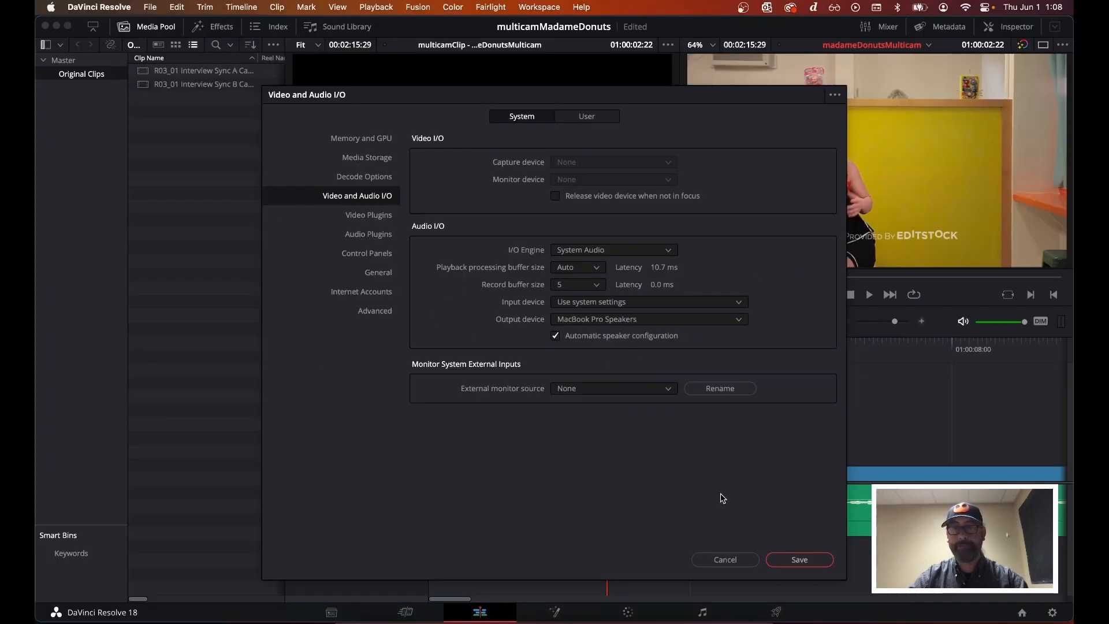
pyautogui.click(799, 561)
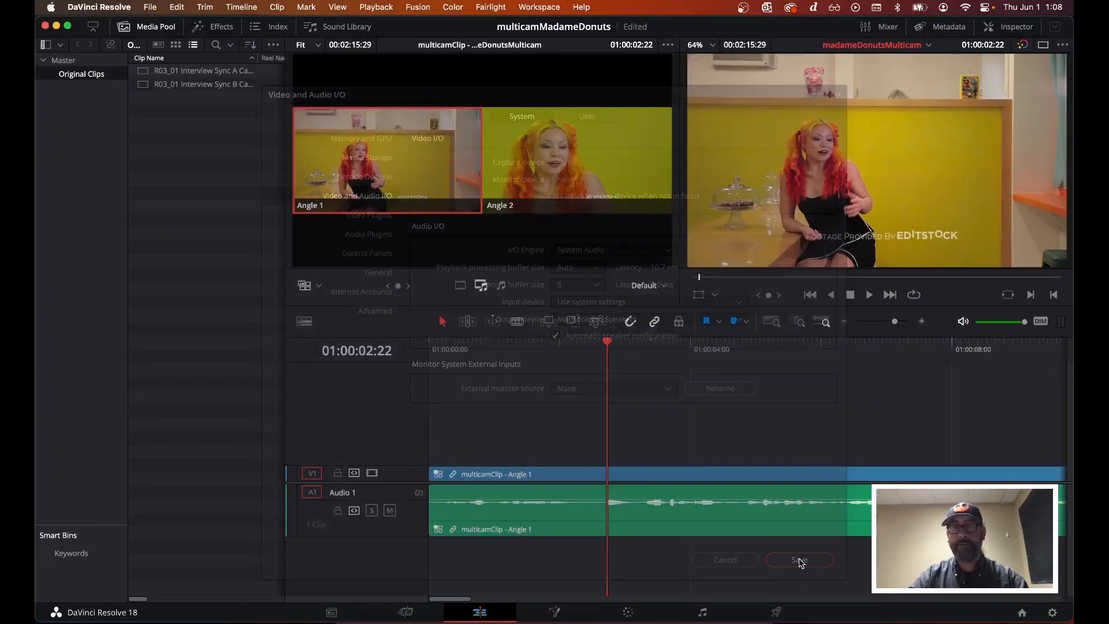
# Return to the start of the timeline, briefly play it and raise the volume
pyautogui.press('Home')
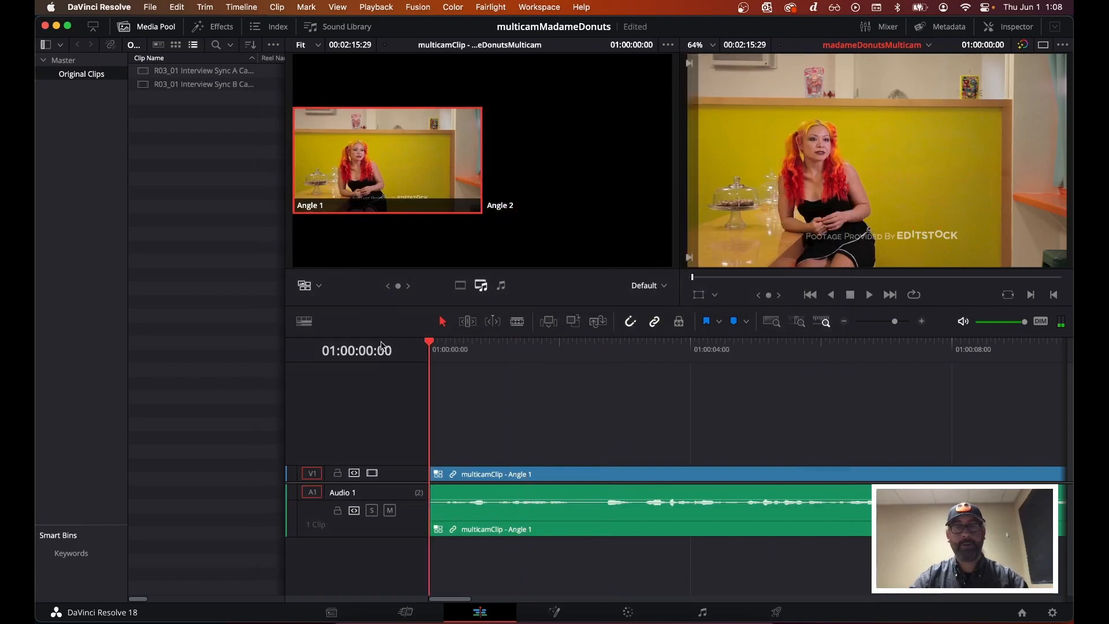
pyautogui.press('space')
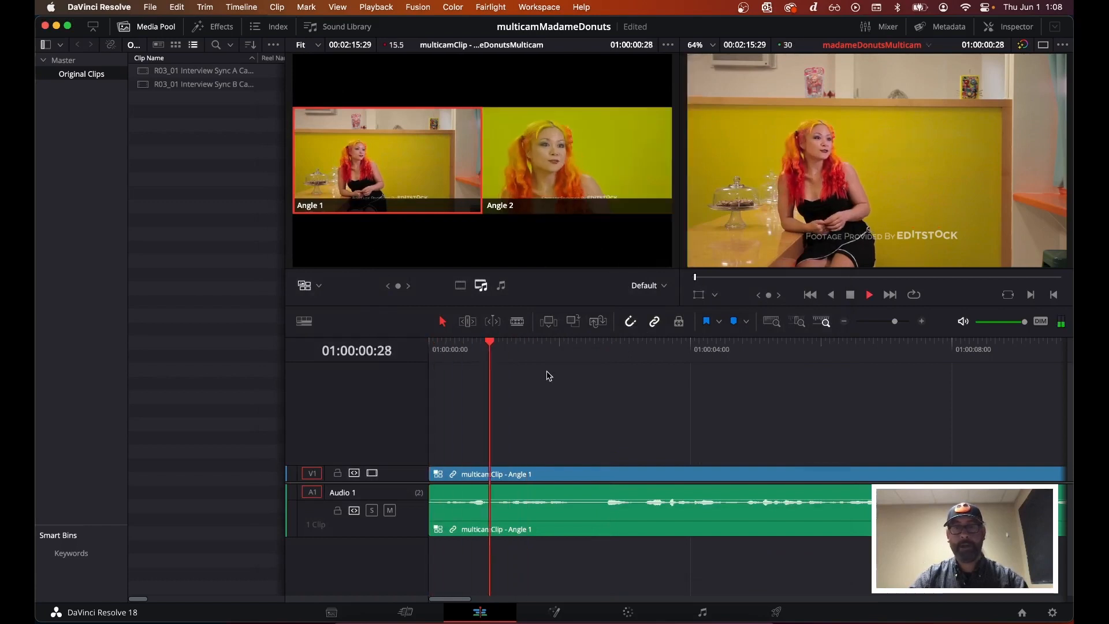
pyautogui.press('space')
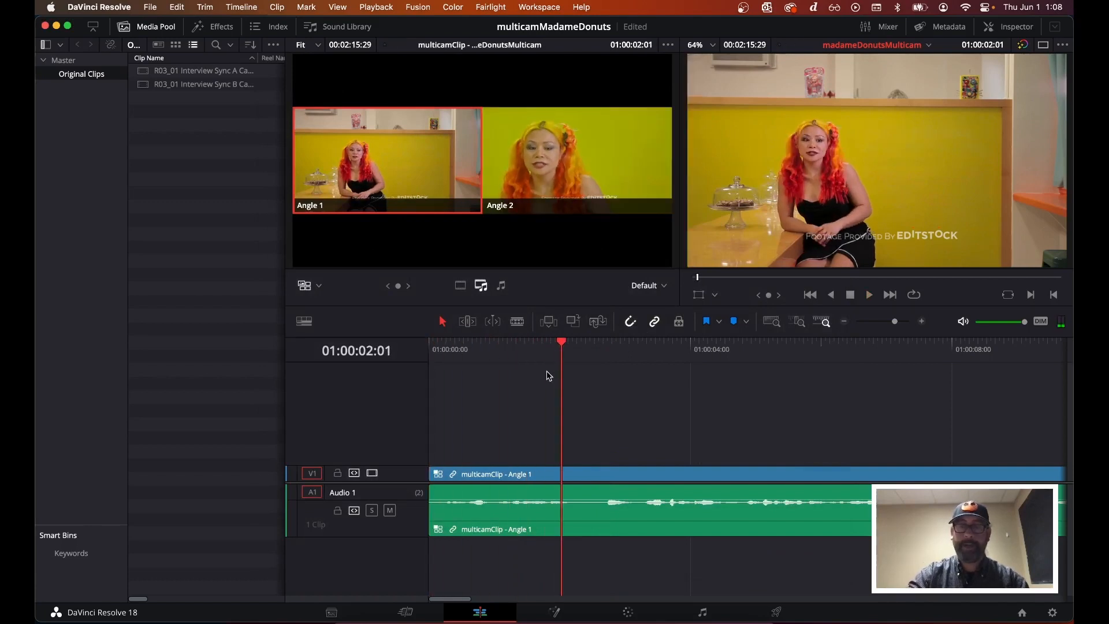
pyautogui.press('XF86AudioRaiseVolume')
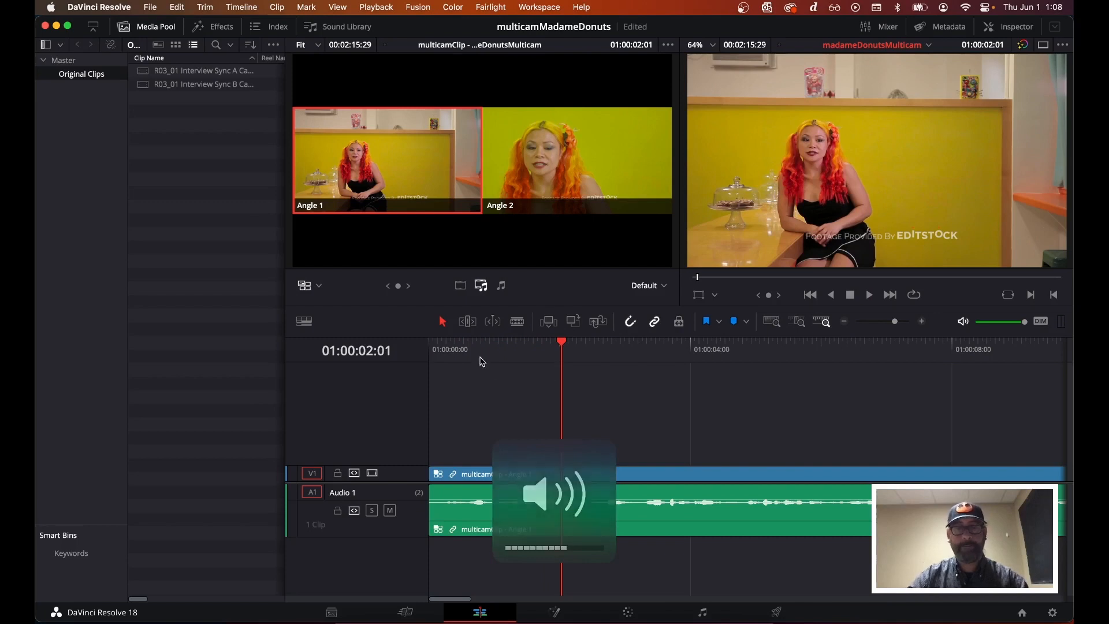
pyautogui.moveTo(488, 357); pyautogui.dragTo(426, 354)
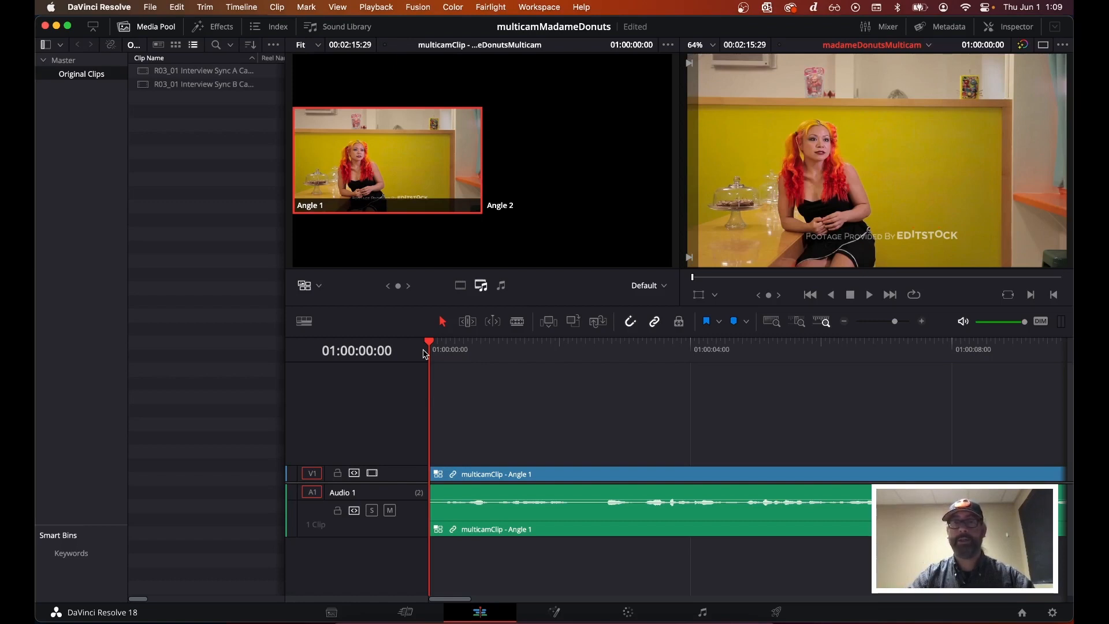
# Play the timeline from the start and live-switch between Angle 2 and Angle 1 alternately, then stop playback
pyautogui.press('space')
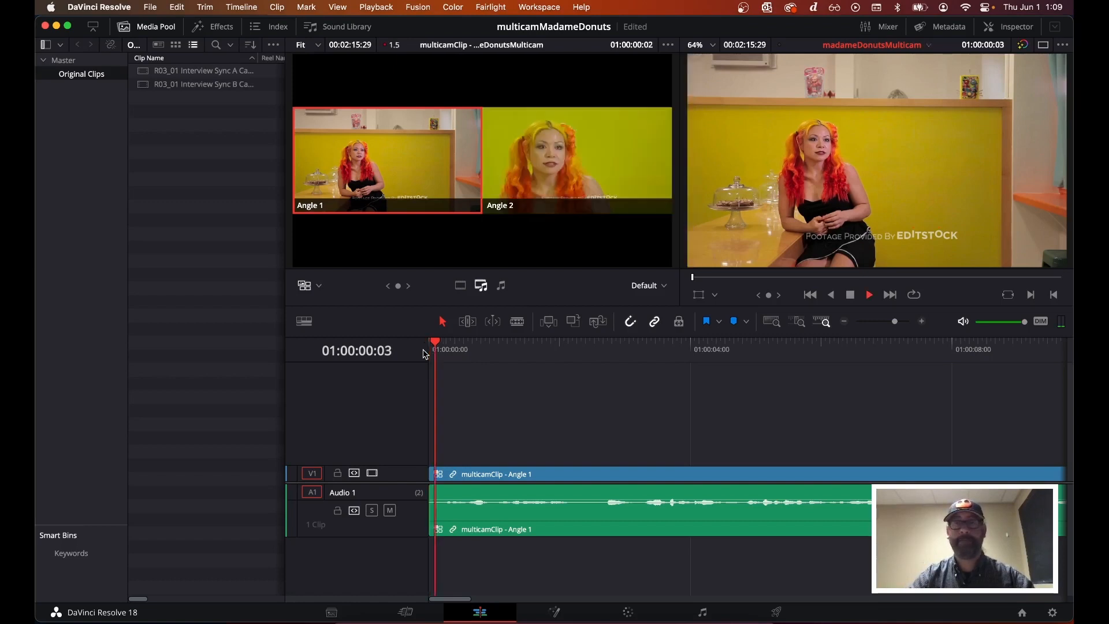
pyautogui.press('2')
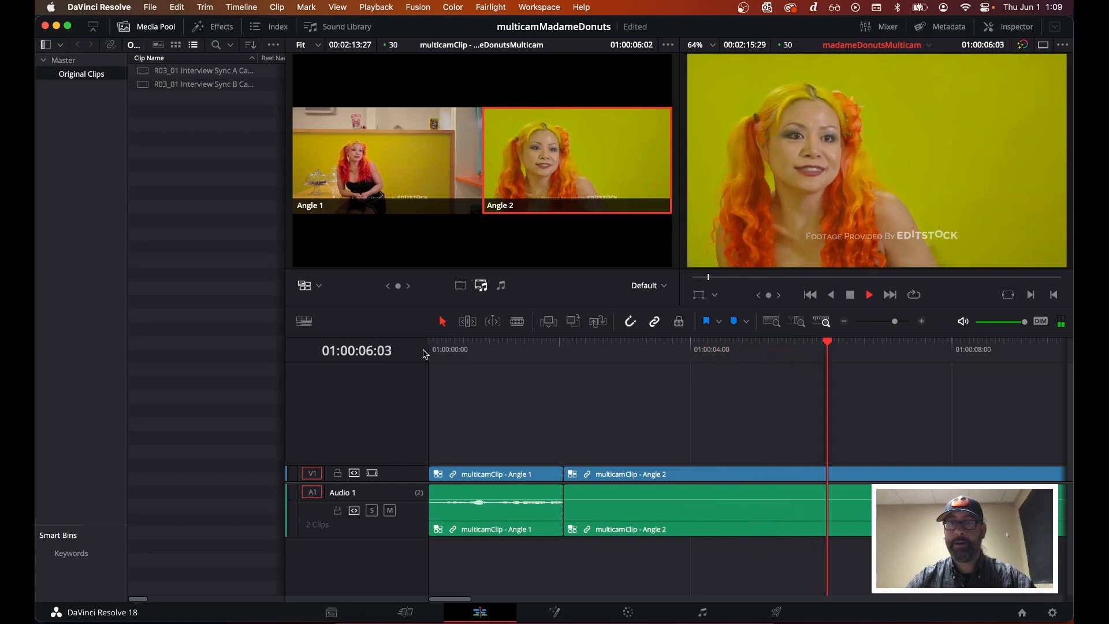
pyautogui.press('1')
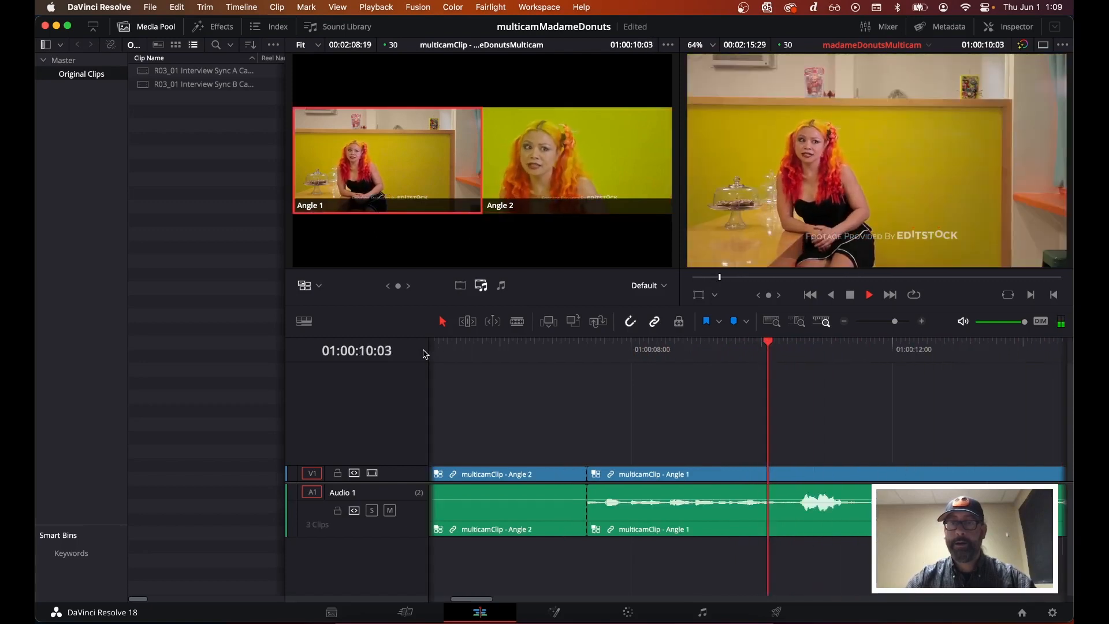
pyautogui.press('2')
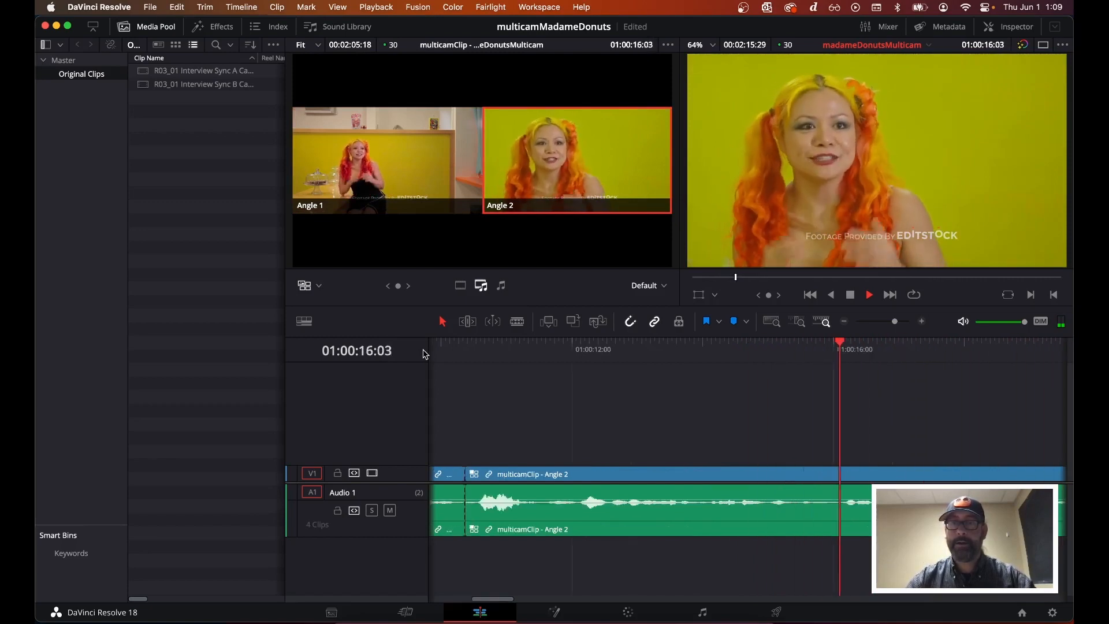
pyautogui.press('1')
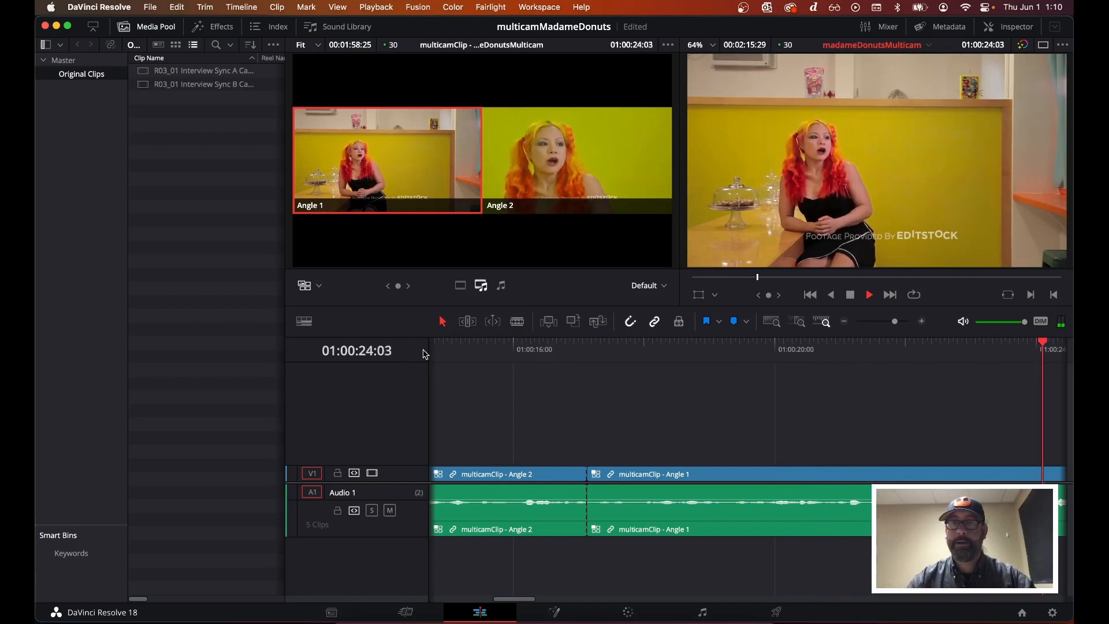
pyautogui.press('2')
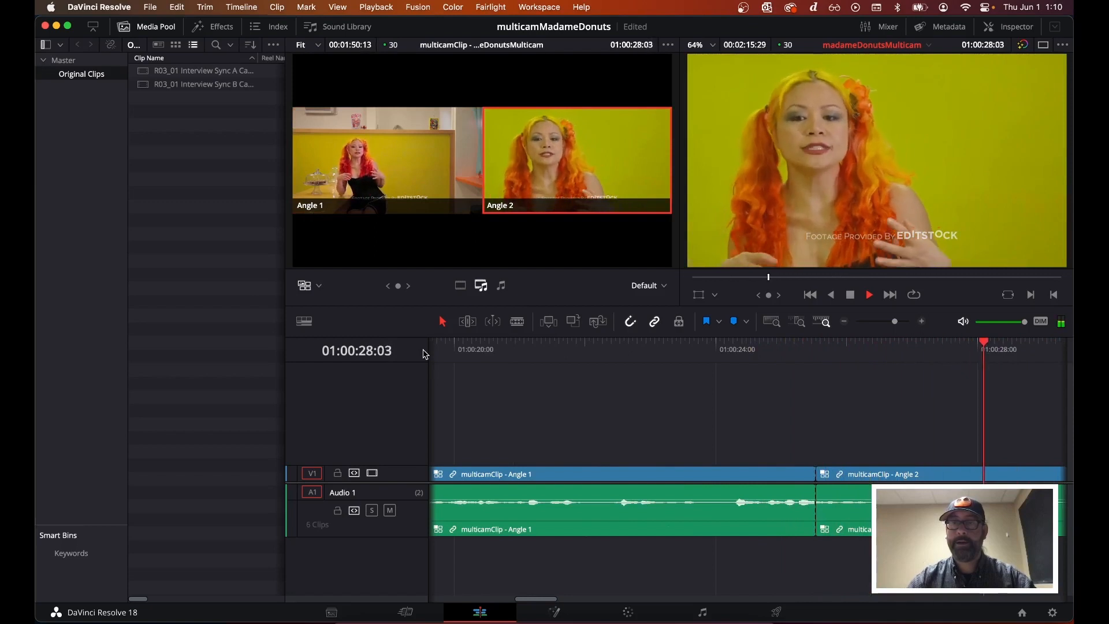
pyautogui.press('space')
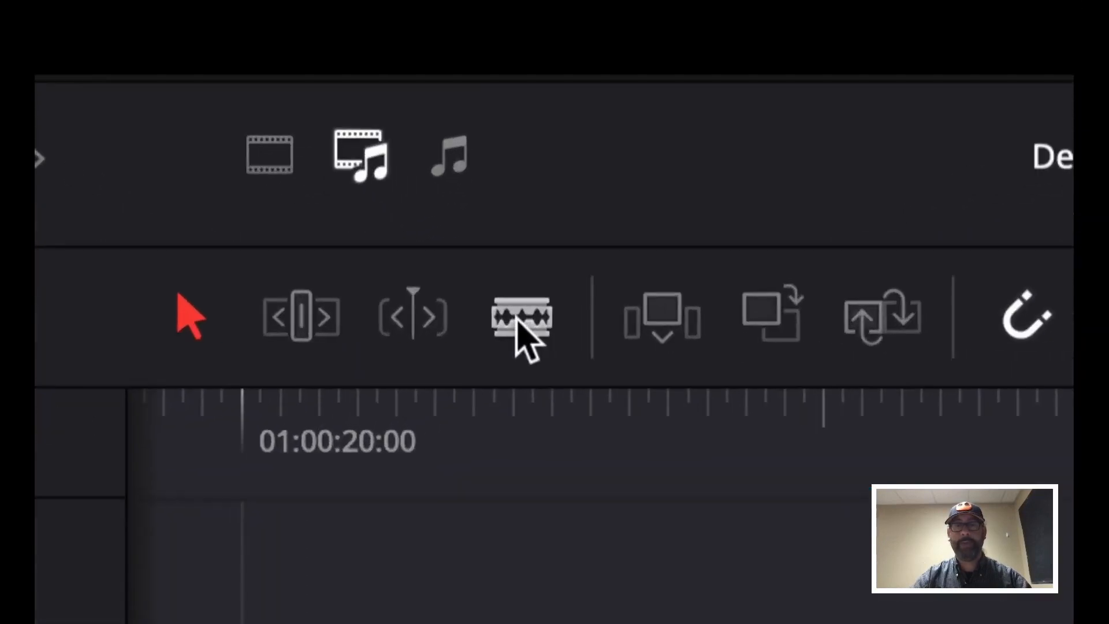
# With the Blade tool, find a spot by playback and cut the Angle 2 clip at about 01:00:26:12
pyautogui.click(516, 322)
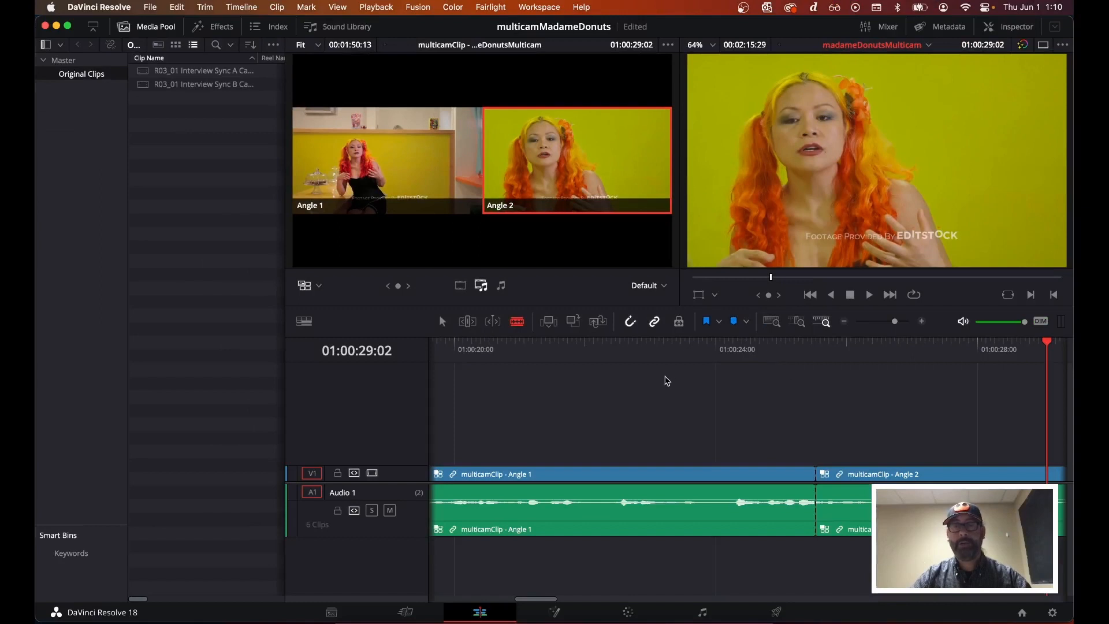
pyautogui.click(710, 355)
pyautogui.press('space')
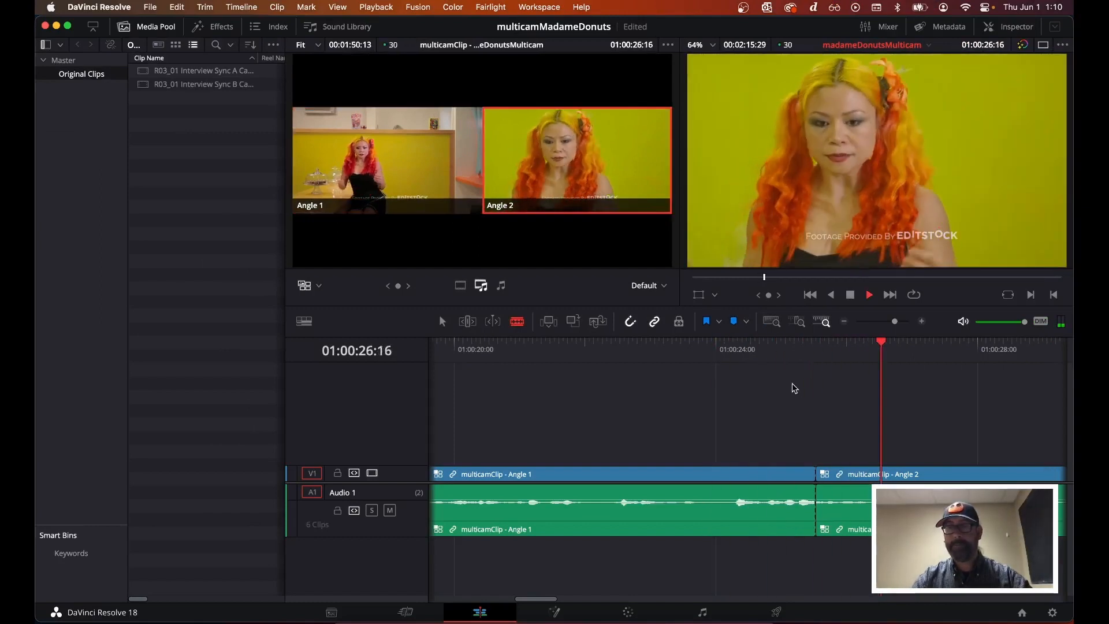
pyautogui.press('space')
pyautogui.click(720, 353)
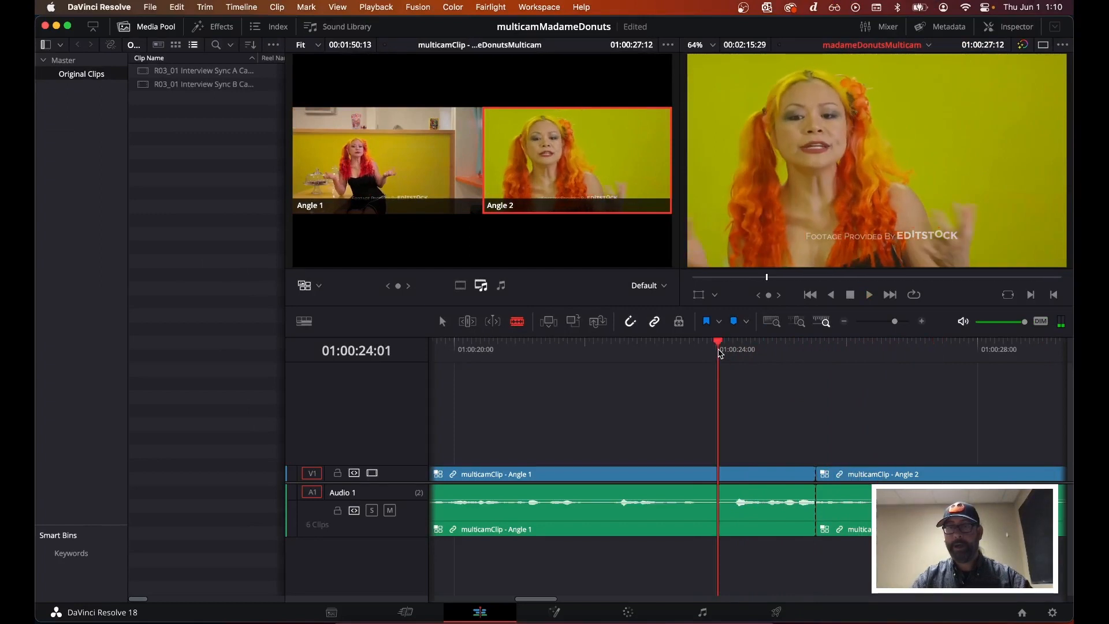
pyautogui.press('space')
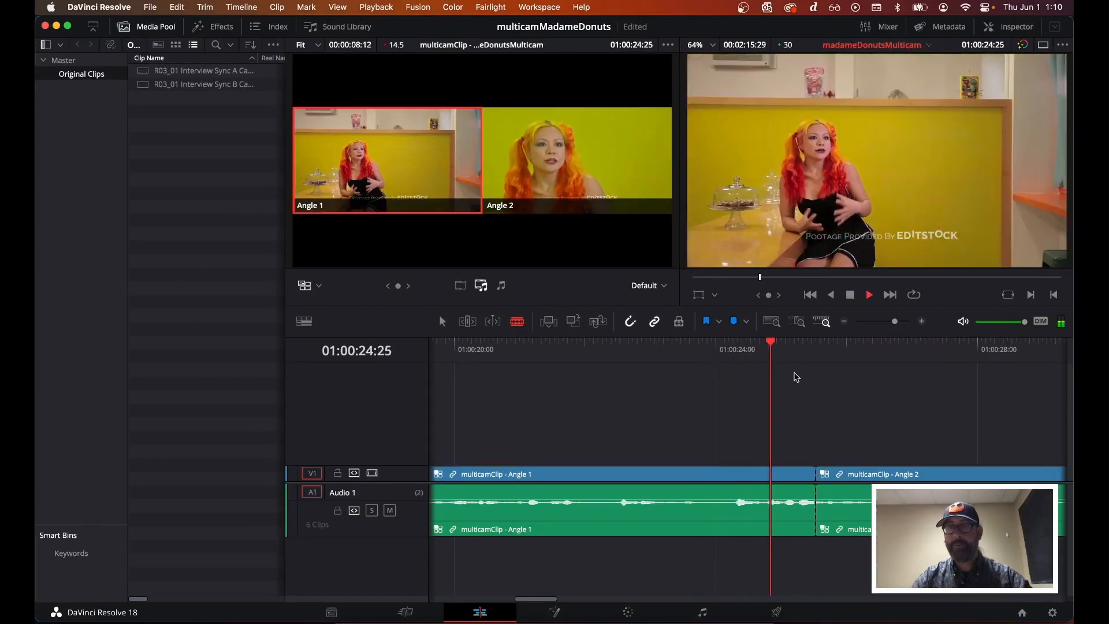
pyautogui.press('space')
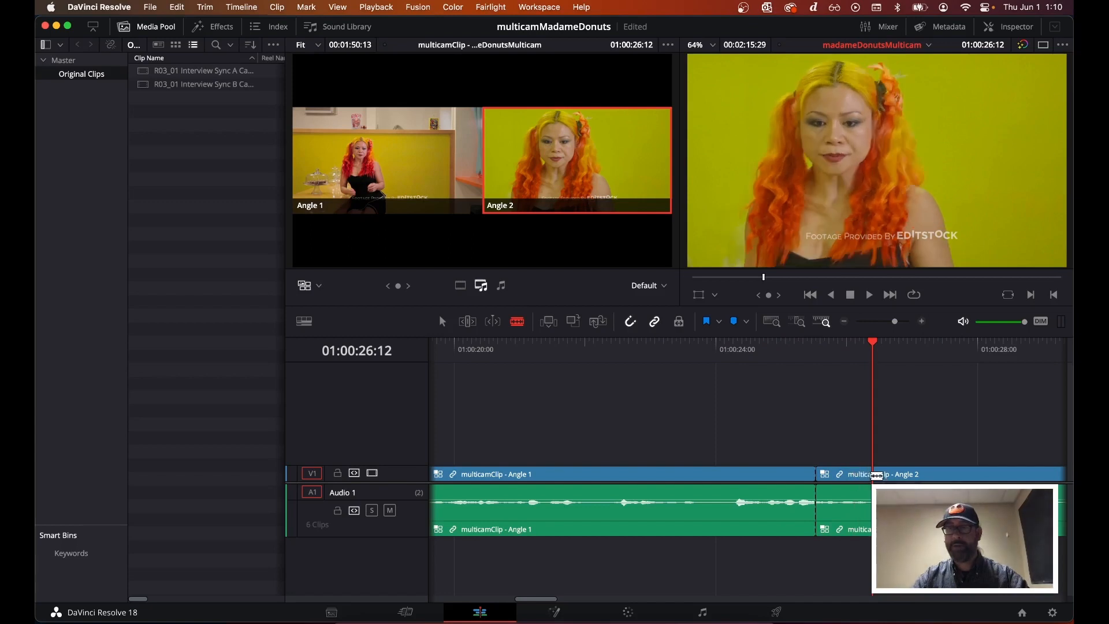
pyautogui.click(881, 473)
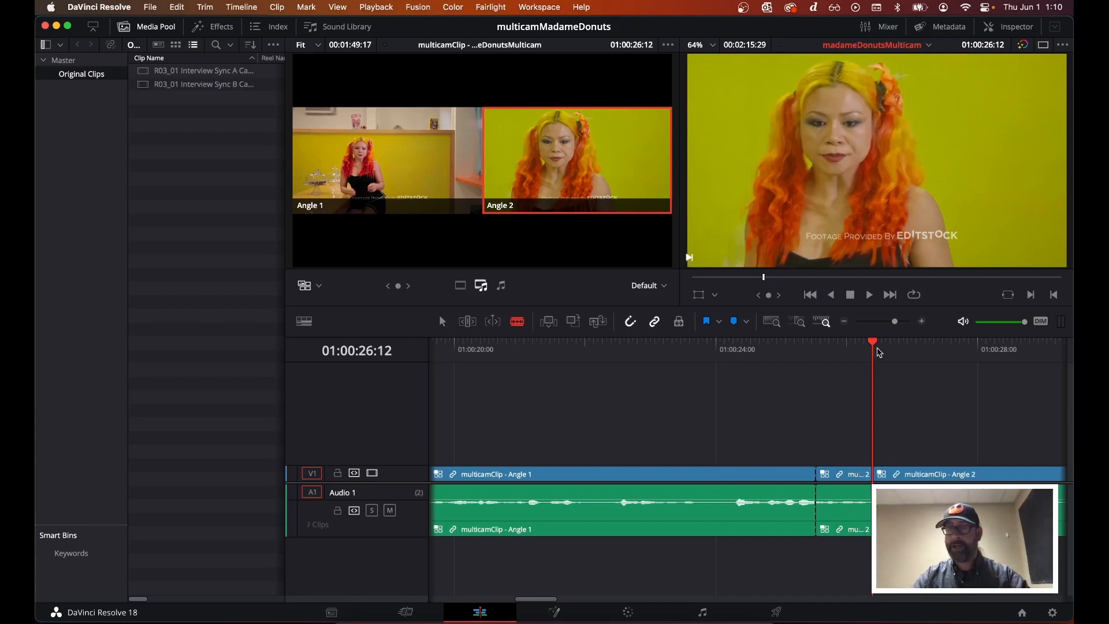
# Nudge the playhead frame by frame to a few frames after the previous cut and blade the Angle 2 clip there
pyautogui.press('space')
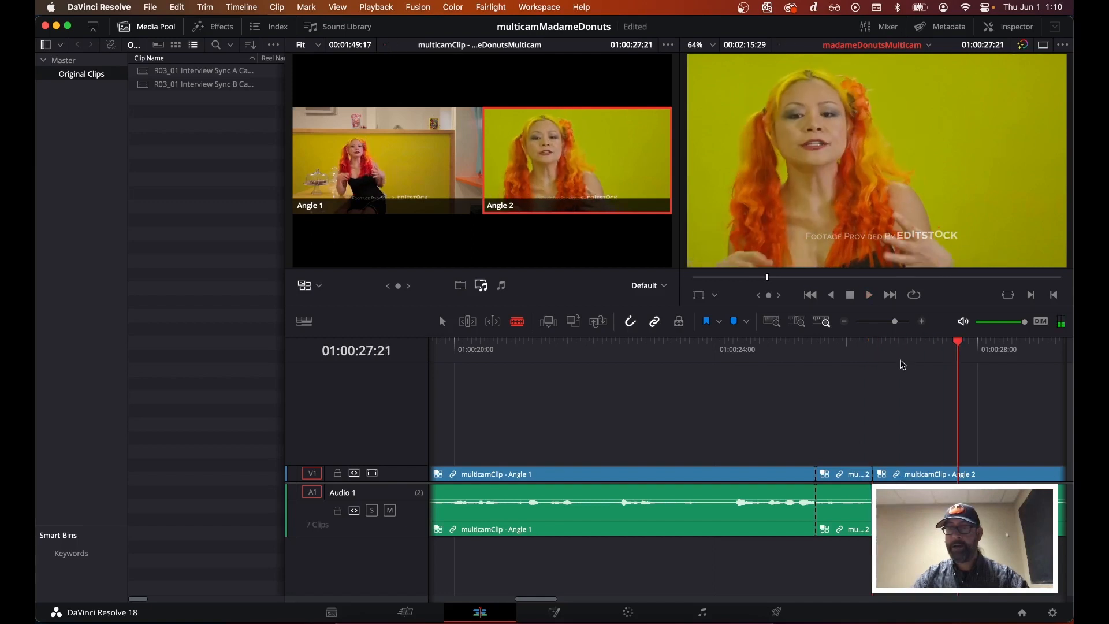
pyautogui.moveTo(893, 348); pyautogui.dragTo(888, 348)
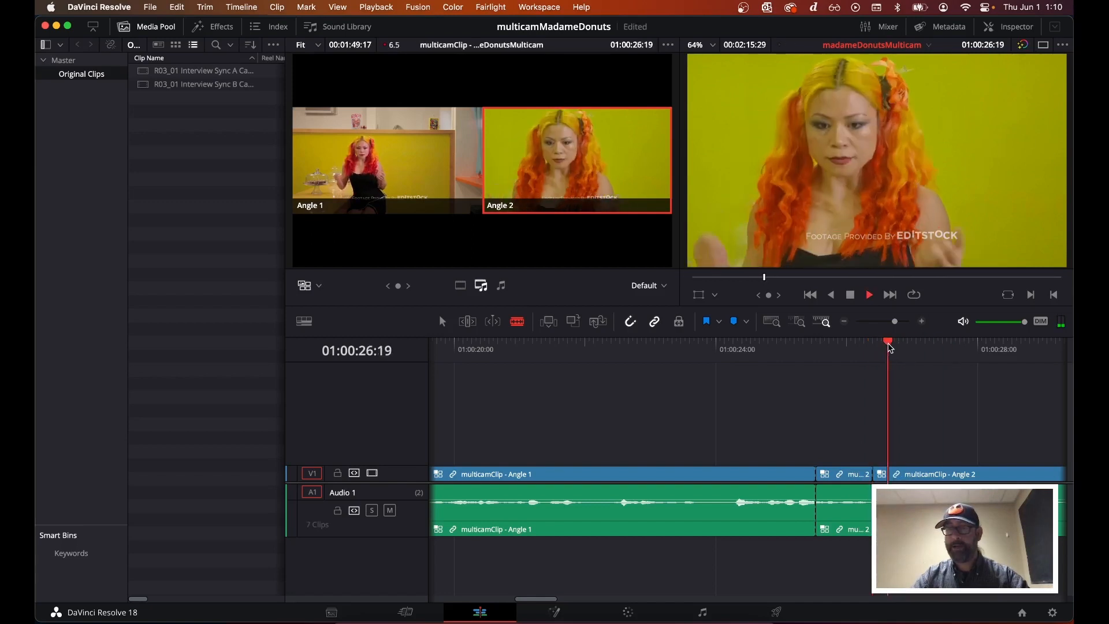
pyautogui.press('space')
pyautogui.press('space')
pyautogui.click(901, 350)
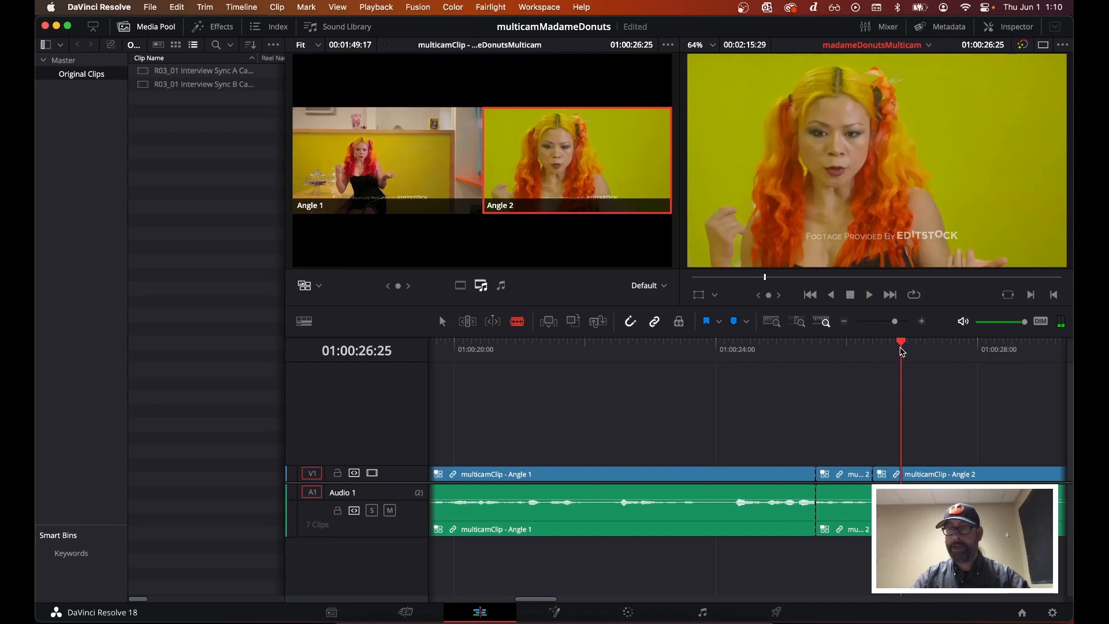
pyautogui.moveTo(902, 349); pyautogui.dragTo(910, 348)
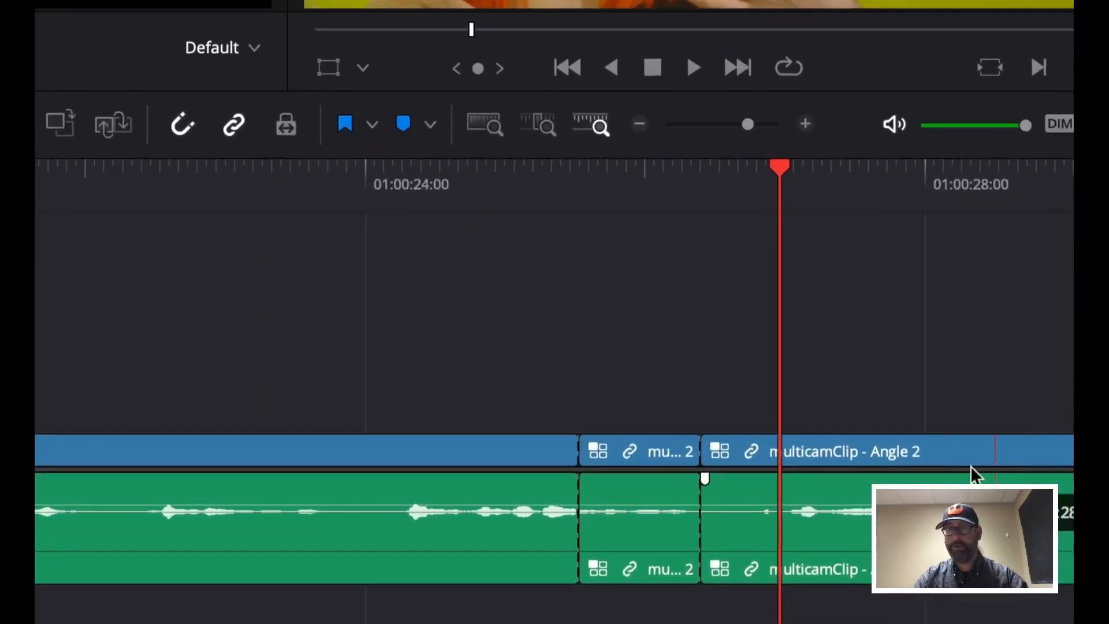
pyautogui.press('Right')
pyautogui.press('Right')
pyautogui.press('Right')
pyautogui.press('Right')
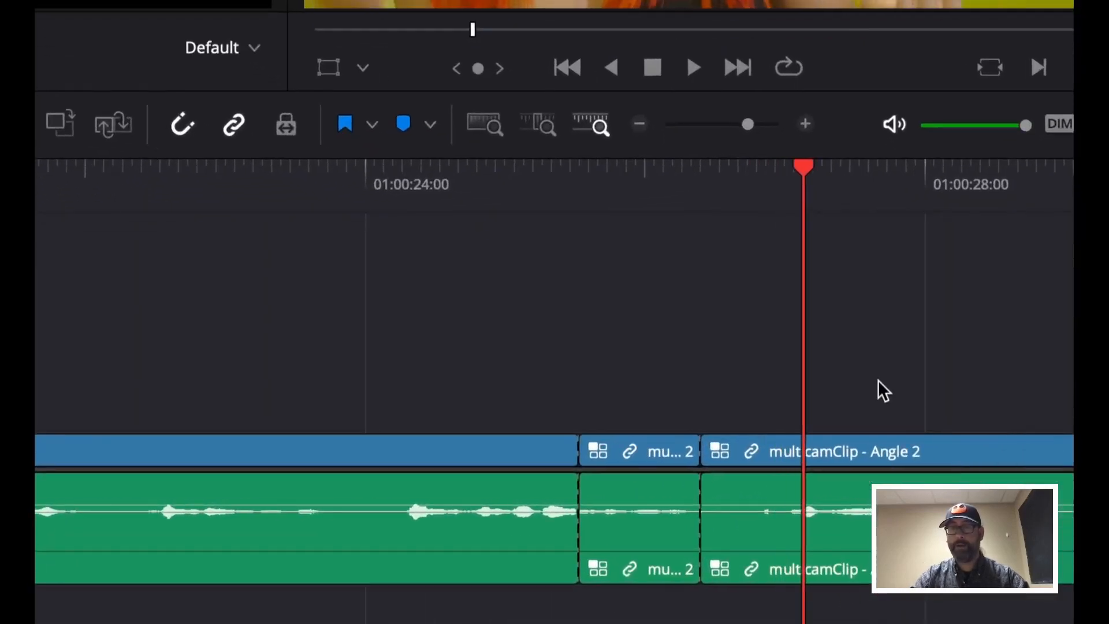
pyautogui.press('Left')
pyautogui.press('Left')
pyautogui.press('Left')
pyautogui.press('Right')
pyautogui.press('Right')
pyautogui.press('Right')
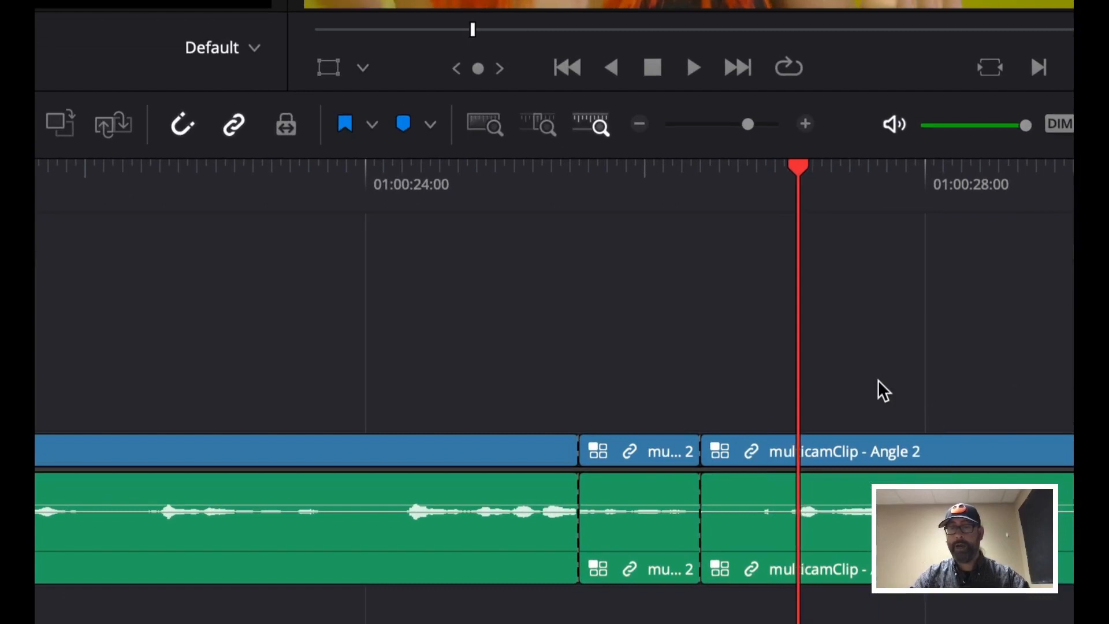
pyautogui.press('Left')
pyautogui.press('Left')
pyautogui.press('Left')
pyautogui.press('Left')
pyautogui.press('b')
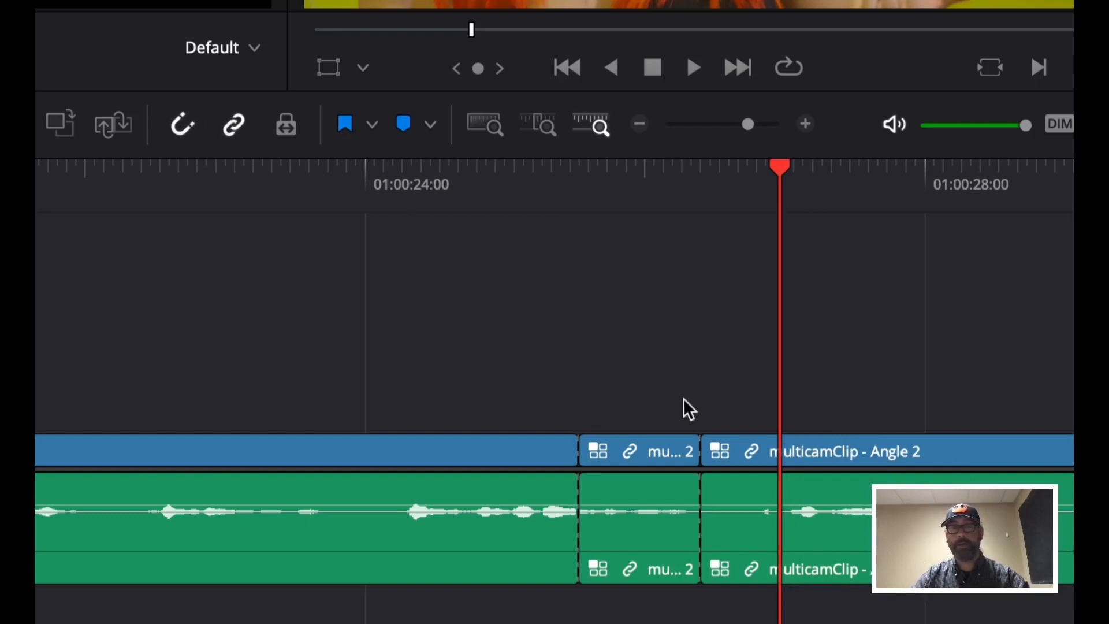
pyautogui.click(784, 451)
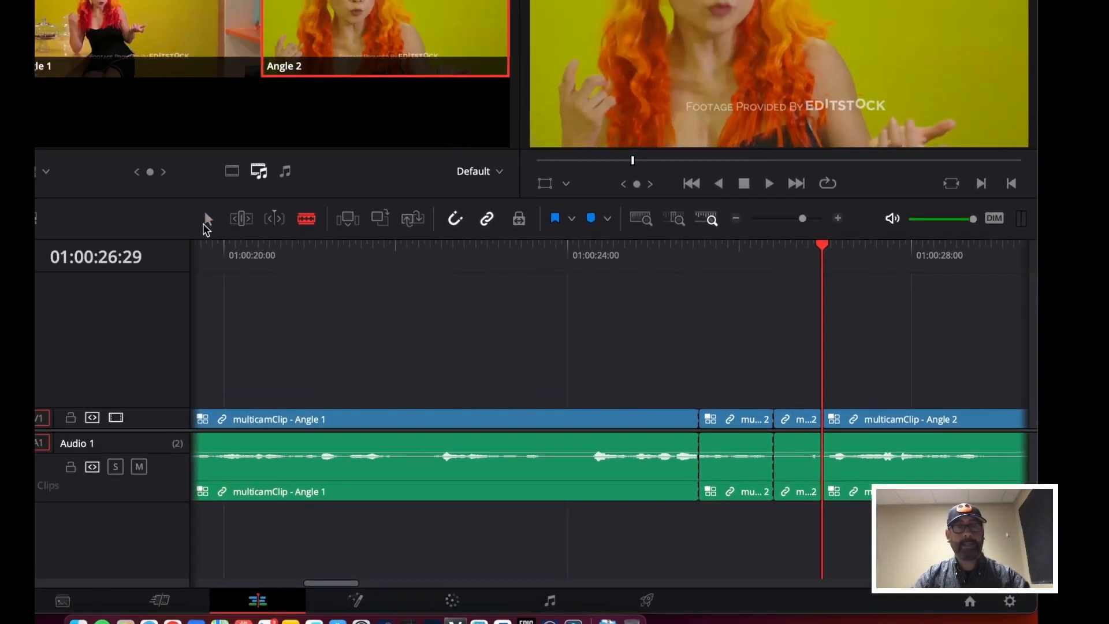
pyautogui.click(205, 222)
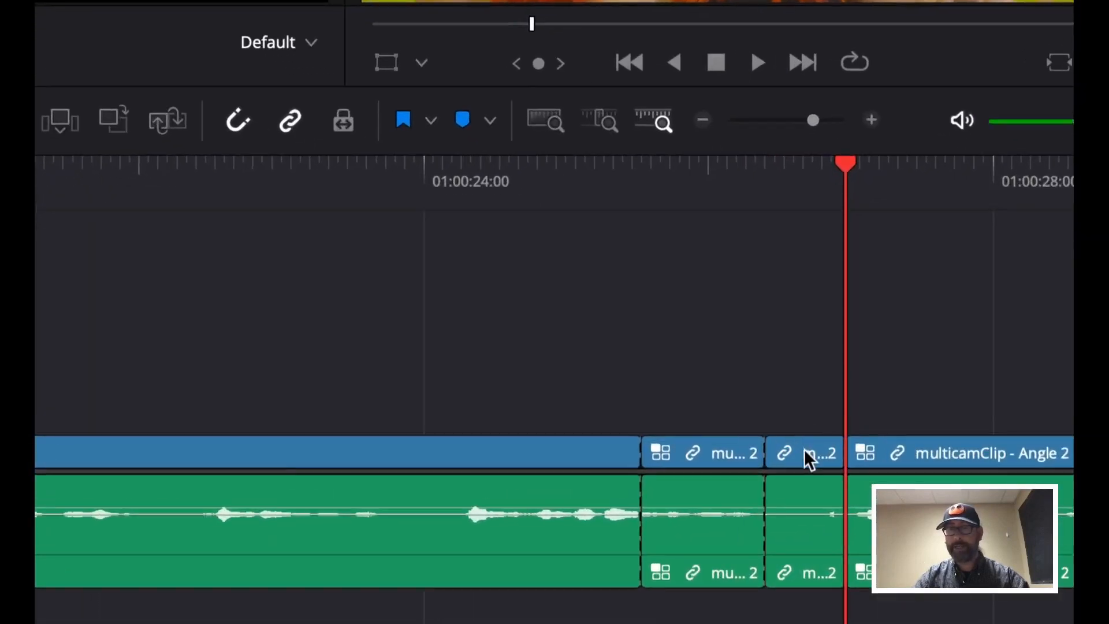
# Select the short Angle 2 segment between the two new cuts and delete it
pyautogui.click(798, 420)
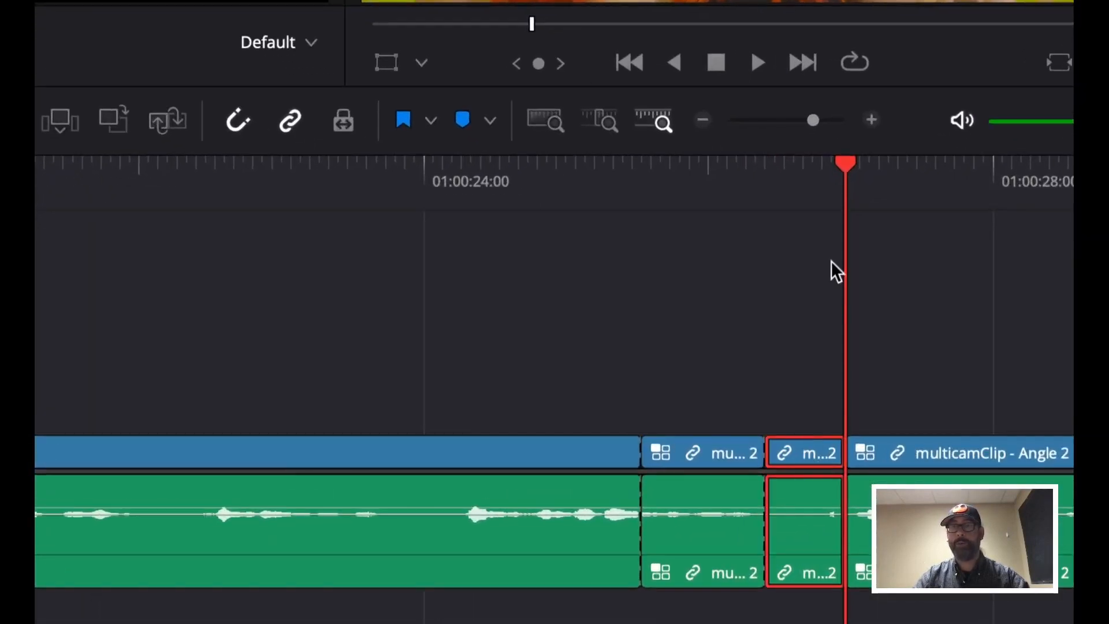
pyautogui.moveTo(819, 171); pyautogui.dragTo(802, 171)
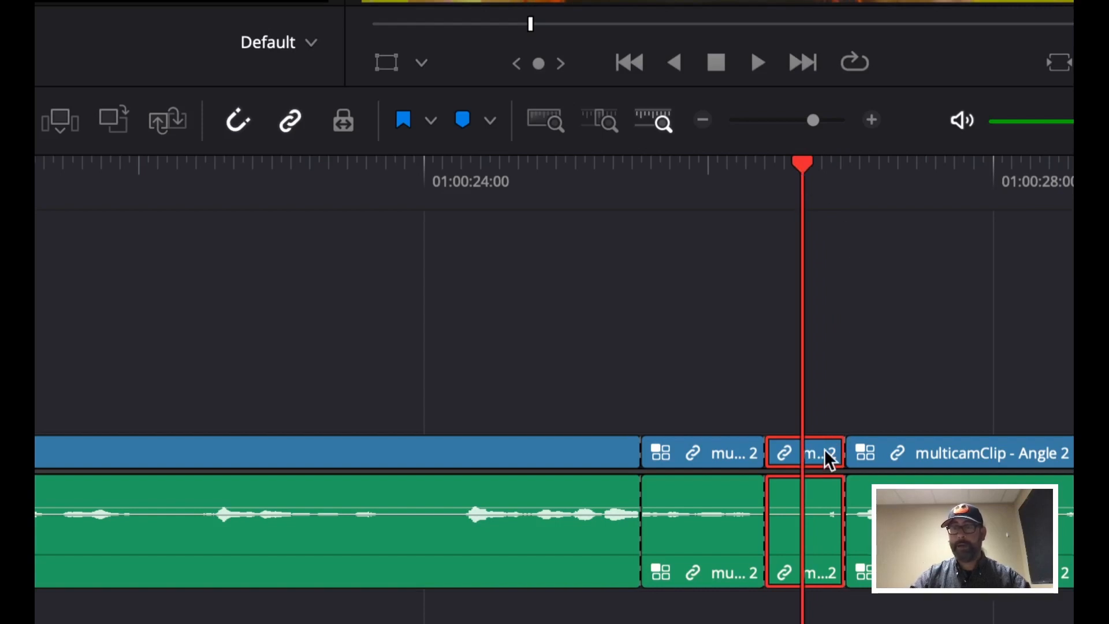
pyautogui.press('Delete')
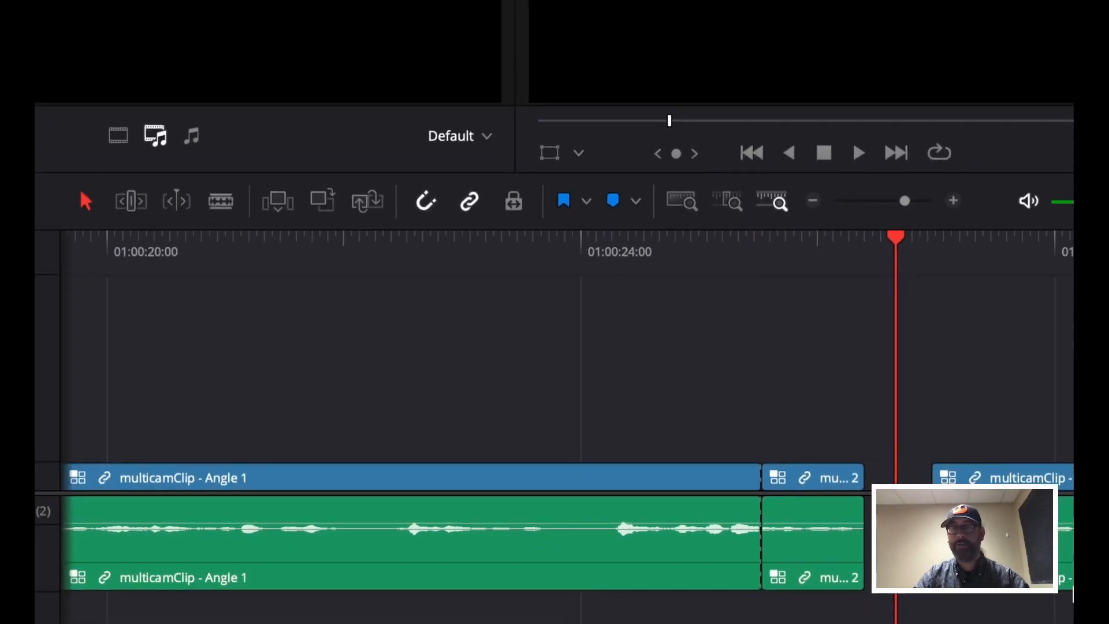
# Play back around the edit and delete the next short Angle 2 segment following the Angle 1 clip
pyautogui.click(614, 239)
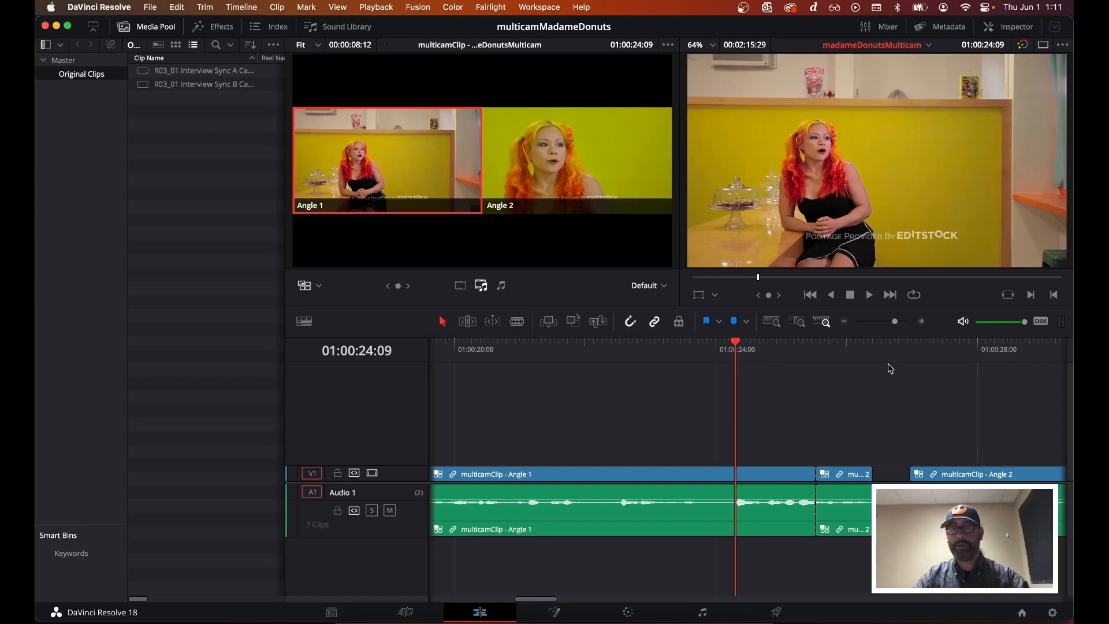
pyautogui.press('space')
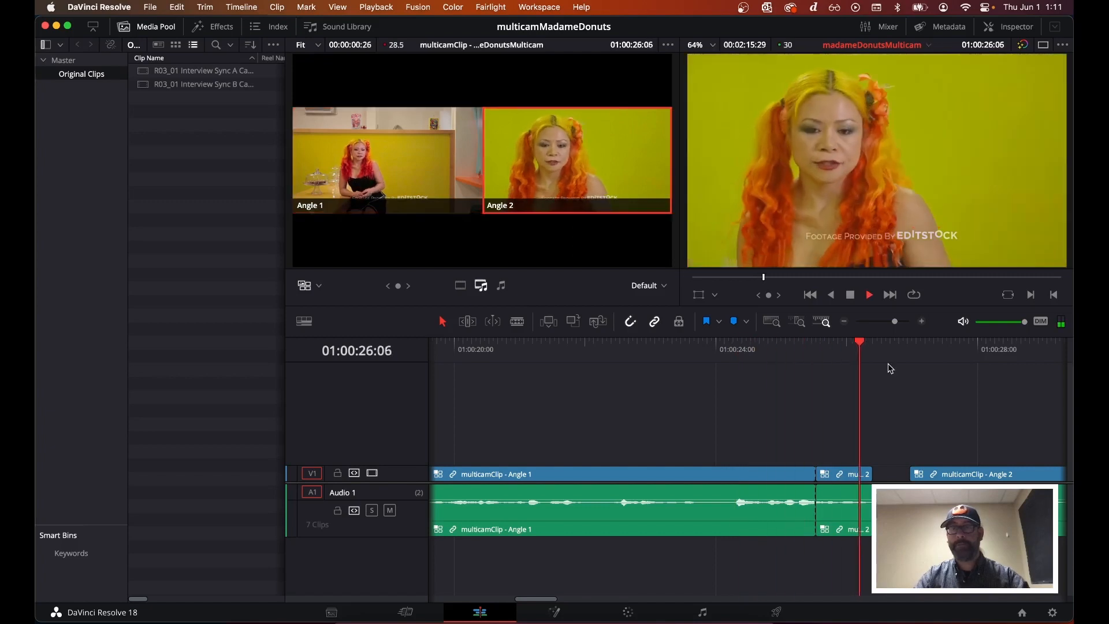
pyautogui.press('space')
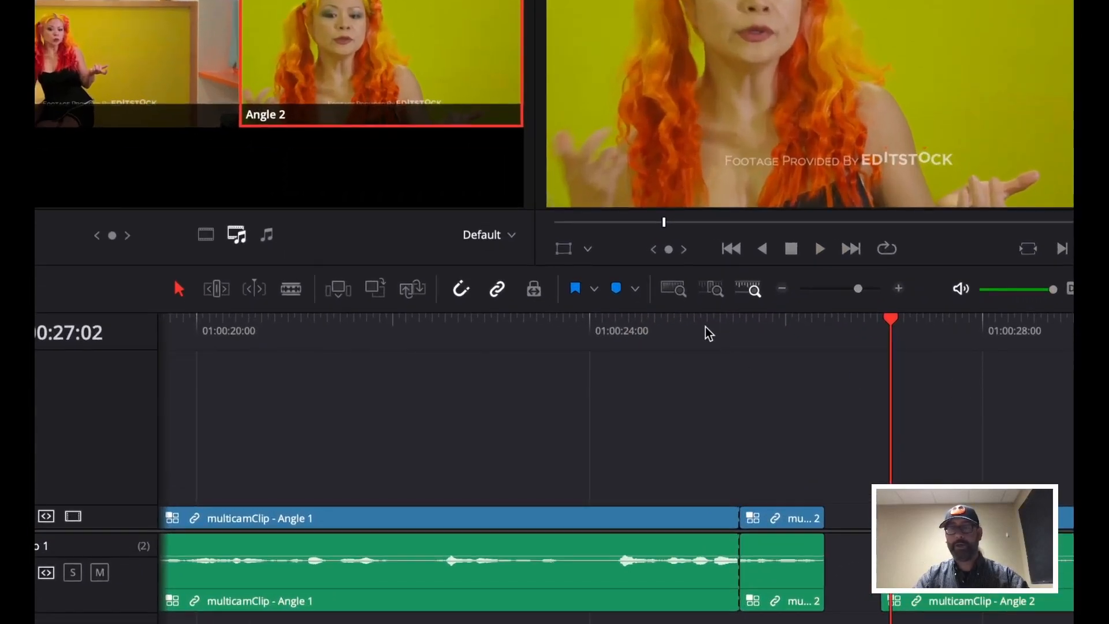
pyautogui.click(707, 333)
pyautogui.press('space')
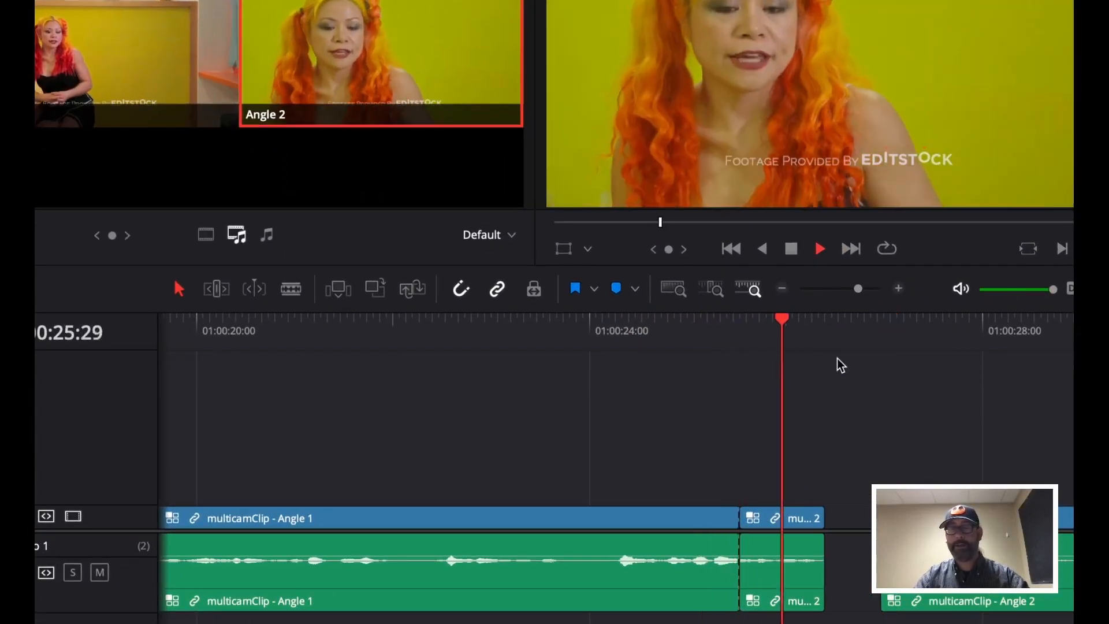
pyautogui.press('space')
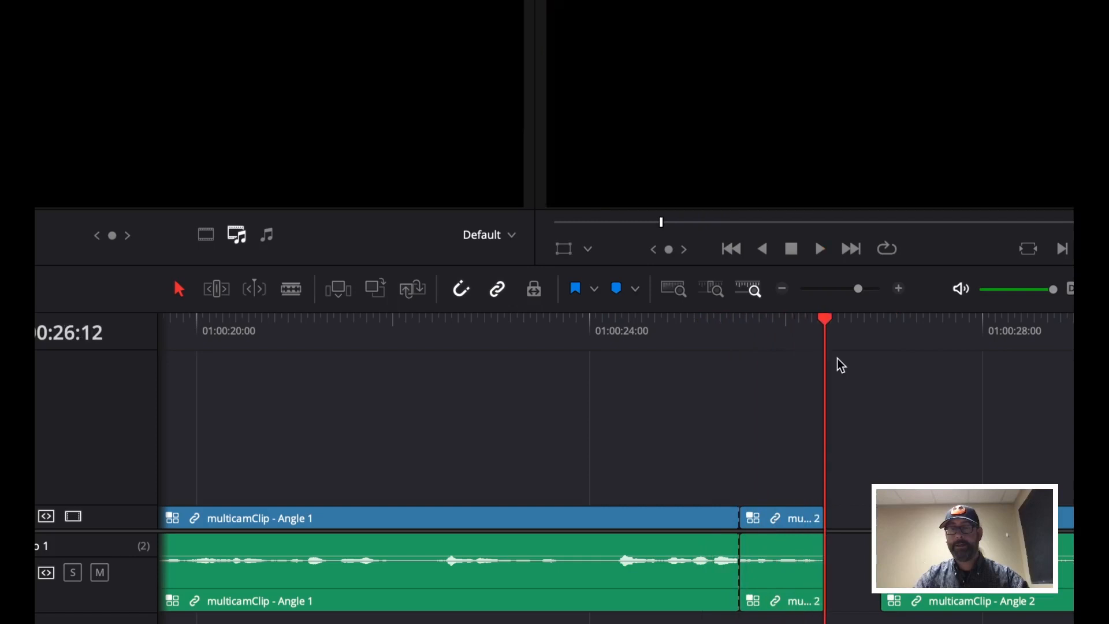
pyautogui.click(675, 333)
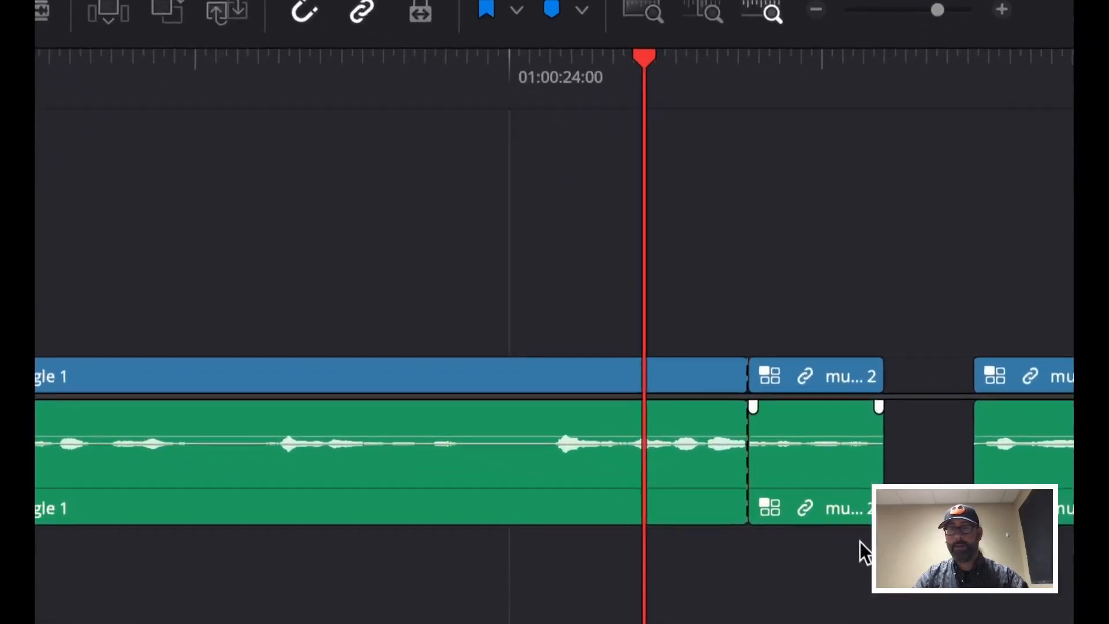
pyautogui.click(788, 366)
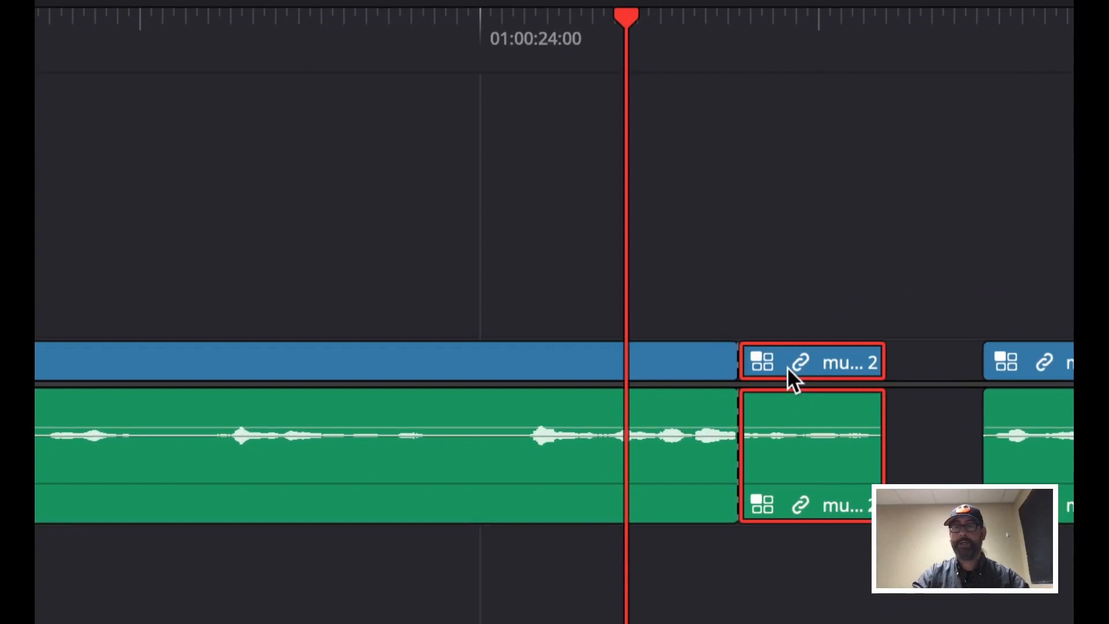
pyautogui.press('Delete')
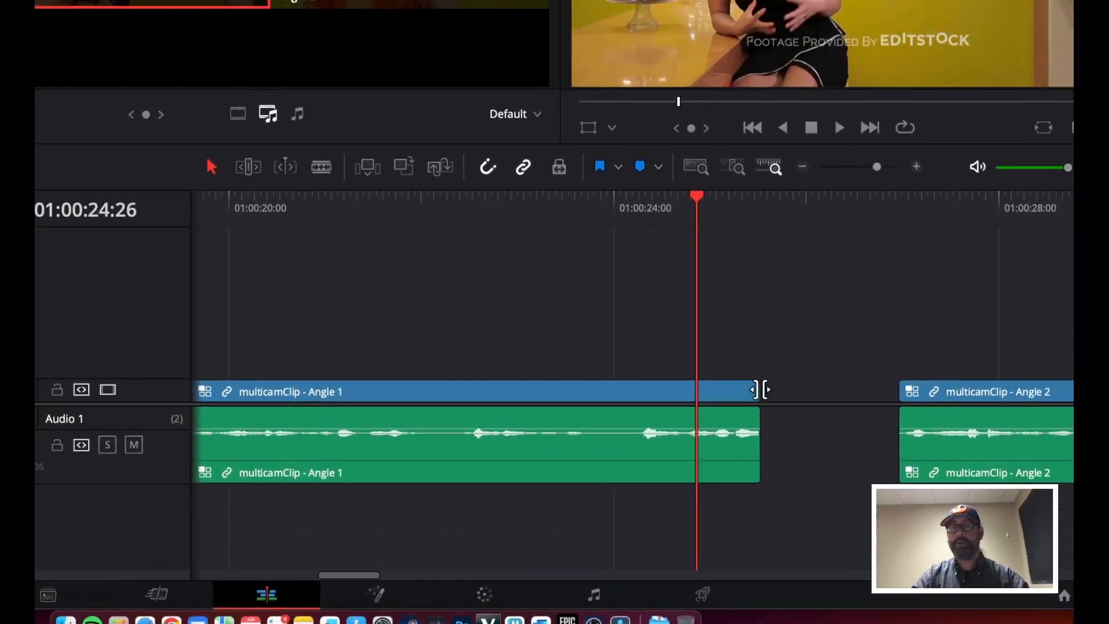
# Extend the end of the Angle 1 clip into the gap and play back around the edit
pyautogui.moveTo(760, 389); pyautogui.dragTo(835, 391)
pyautogui.click(663, 200)
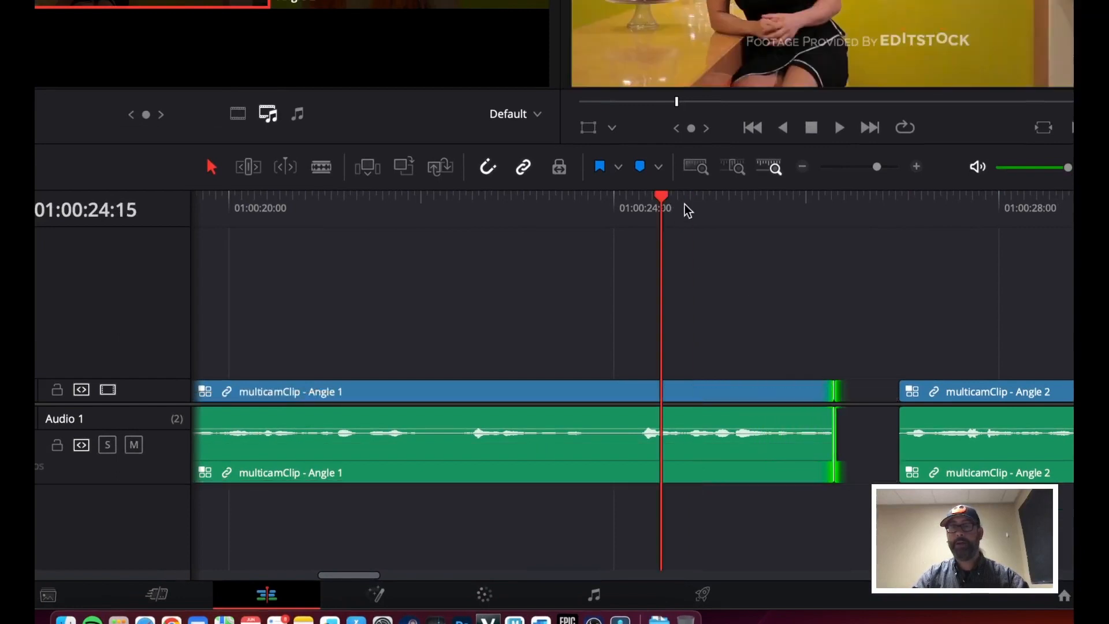
pyautogui.press('space')
pyautogui.press('space')
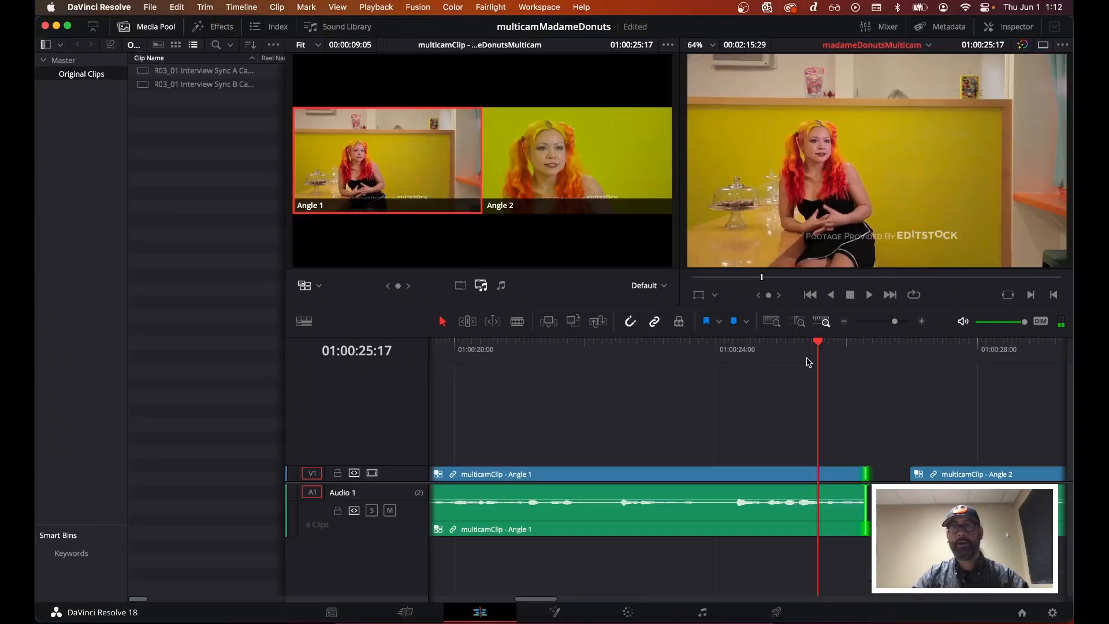
pyautogui.press('space')
pyautogui.press('space')
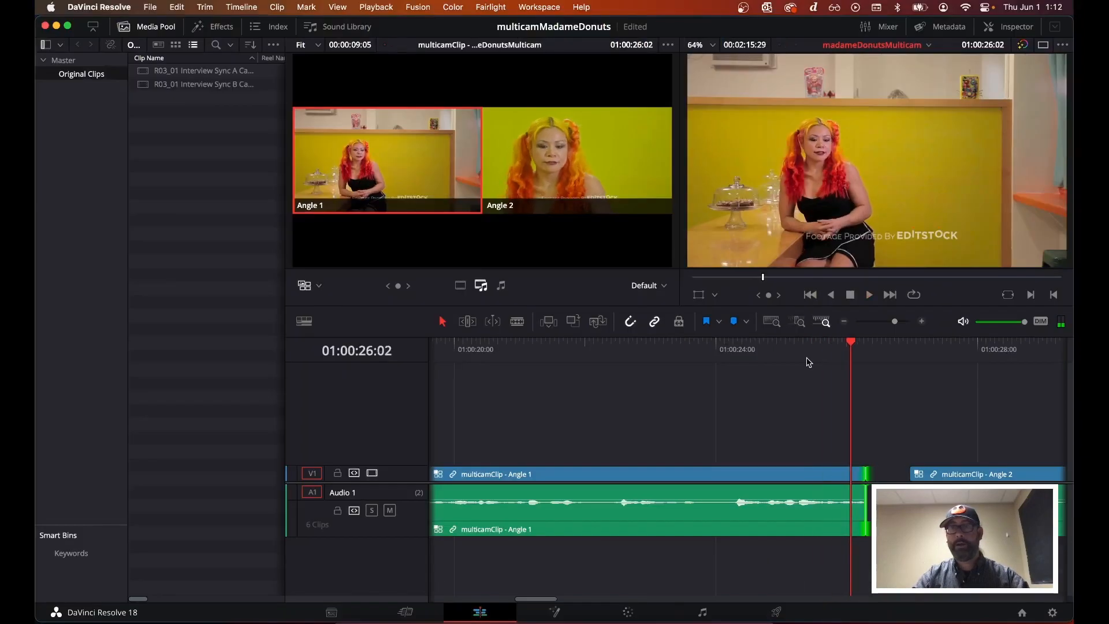
pyautogui.press('space')
# Play the end of the Angle 1 clip repeatedly to find where its cut should fall
pyautogui.click(744, 353)
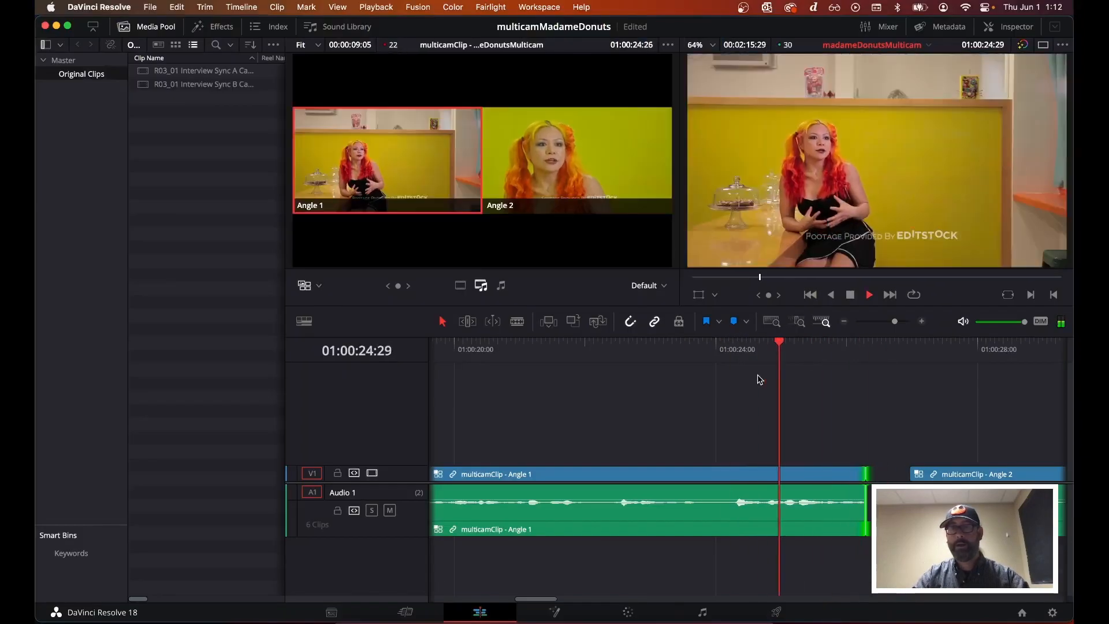
pyautogui.press('space')
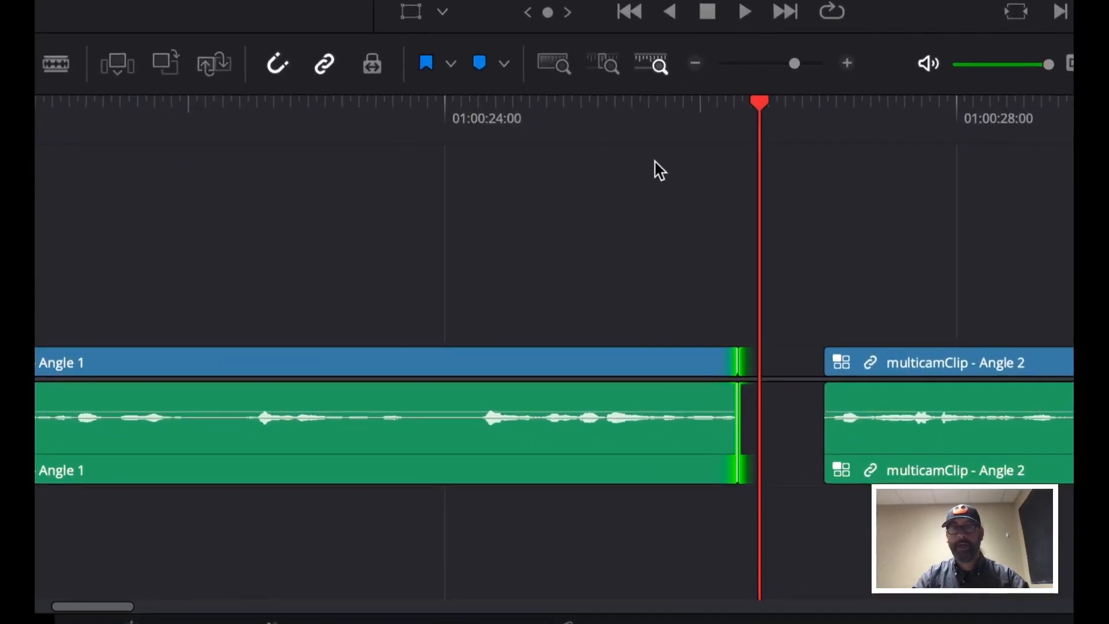
pyautogui.click(778, 347)
pyautogui.press('space')
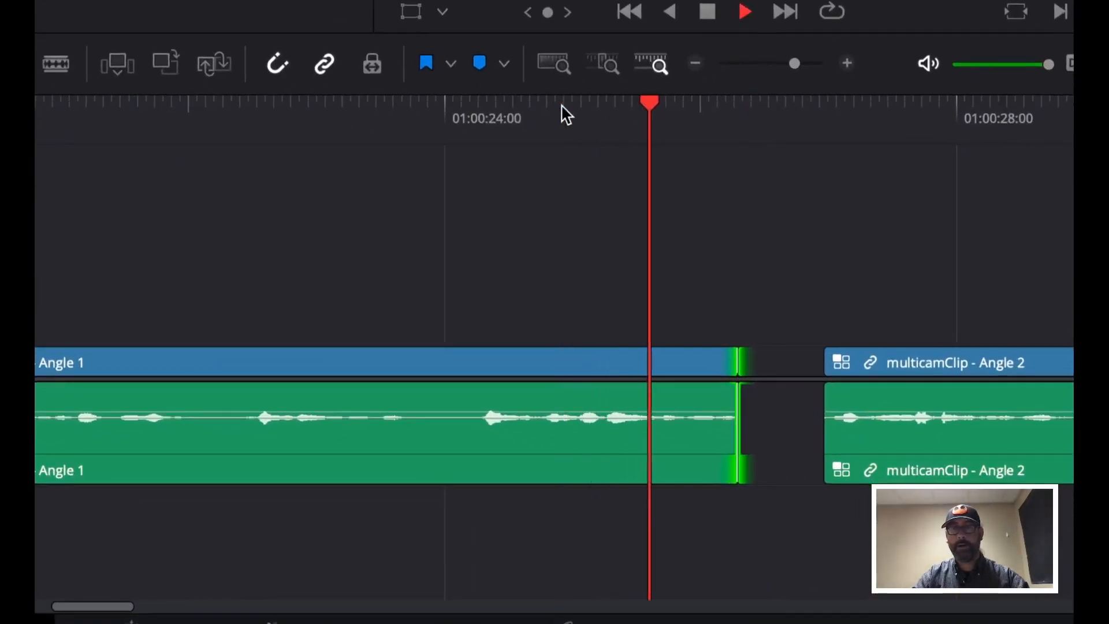
pyautogui.press('space')
pyautogui.press('space')
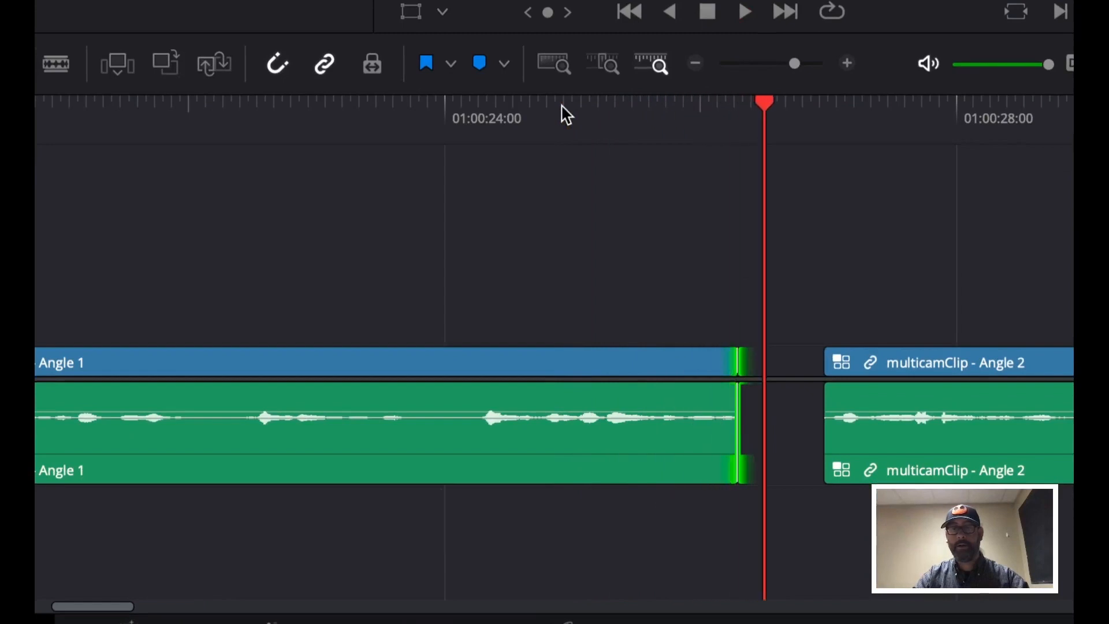
# Extend the Angle 1 clip's end to the playhead and ripple delete the remaining gap before Angle 2
pyautogui.moveTo(737, 361); pyautogui.dragTo(764, 361)
pyautogui.click(788, 363)
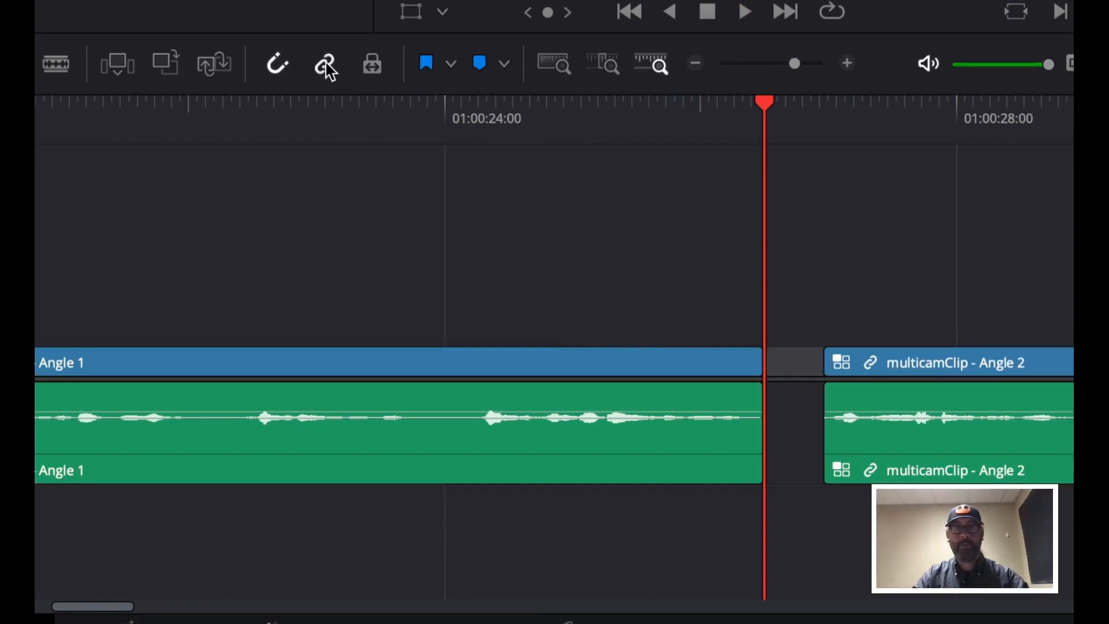
pyautogui.rightClick(803, 368)
pyautogui.click(829, 378)
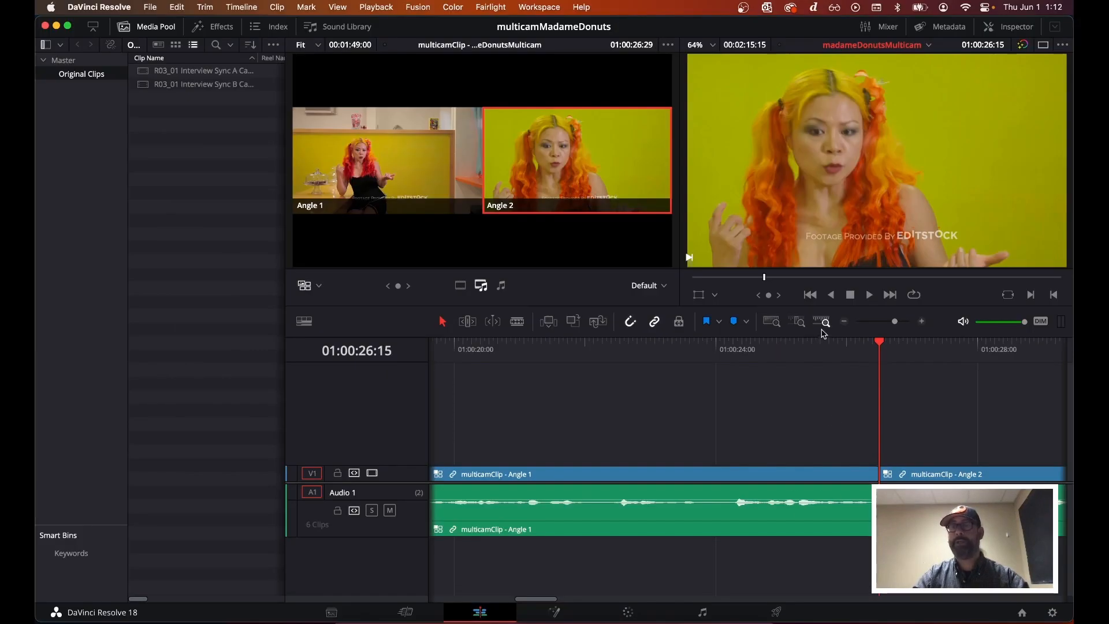
# Play the edited section in the full-screen viewer to review the cuts, then exit full screen
pyautogui.click(817, 345)
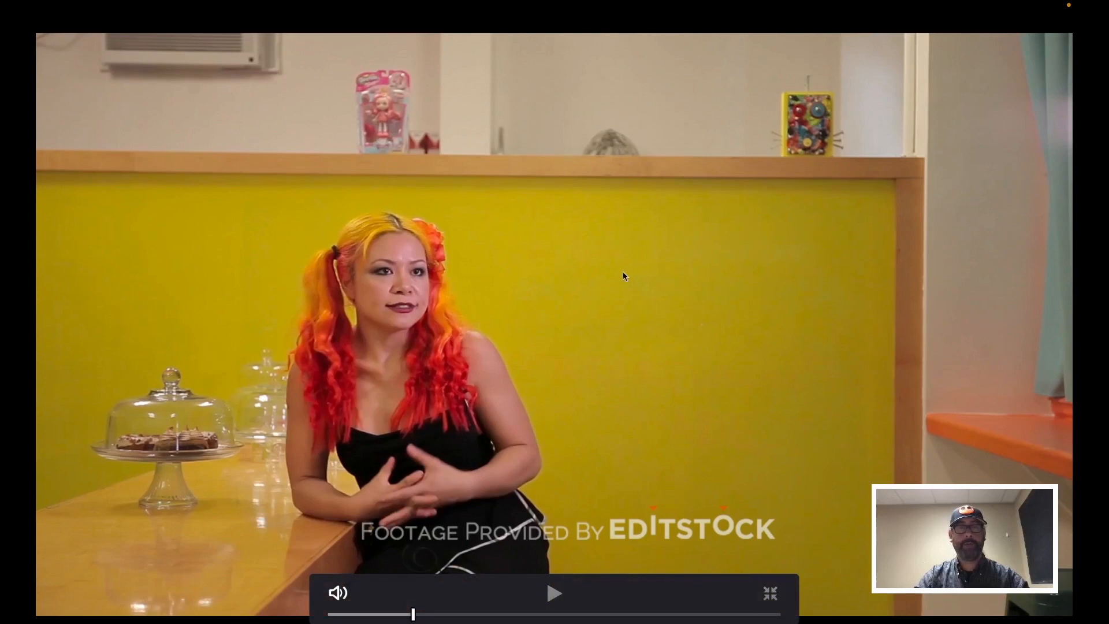
pyautogui.press('space')
pyautogui.press('space')
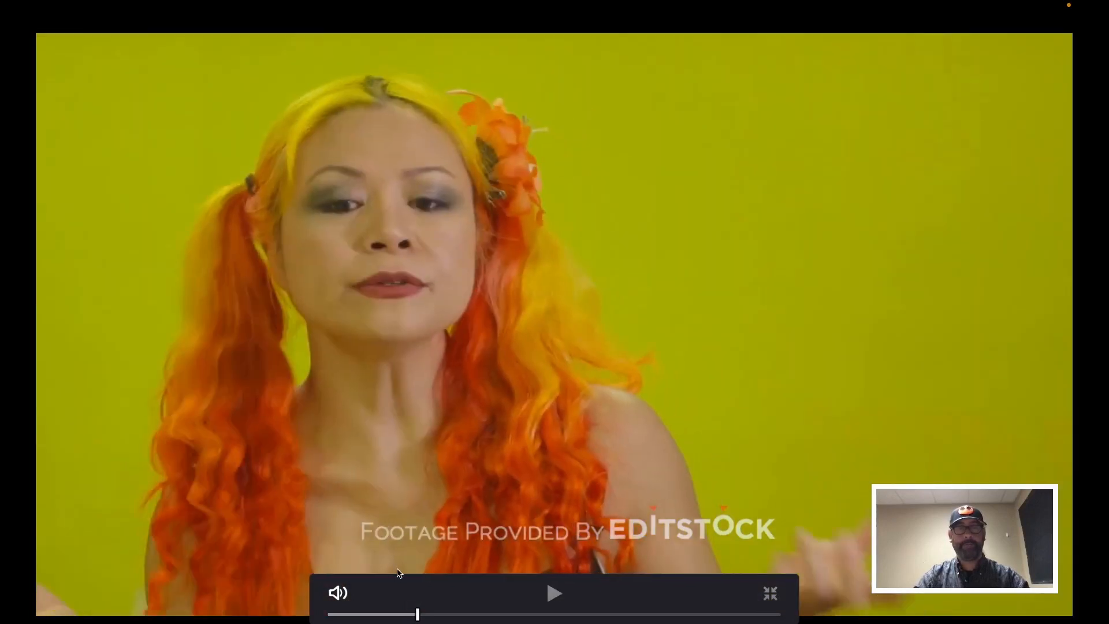
pyautogui.click(403, 615)
pyautogui.press('space')
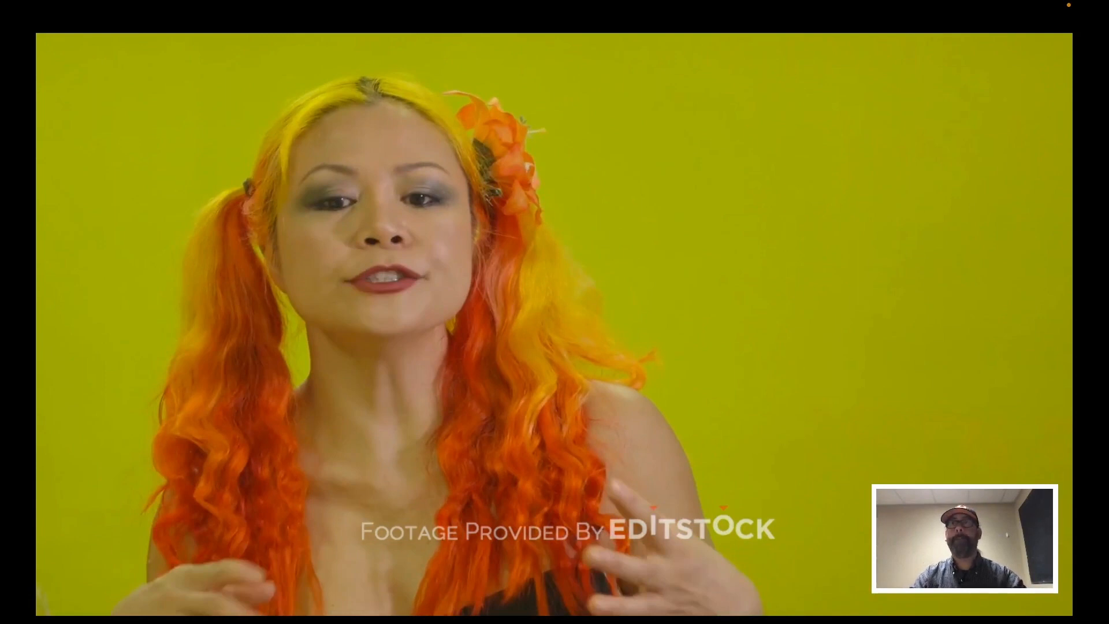
pyautogui.press('Escape')
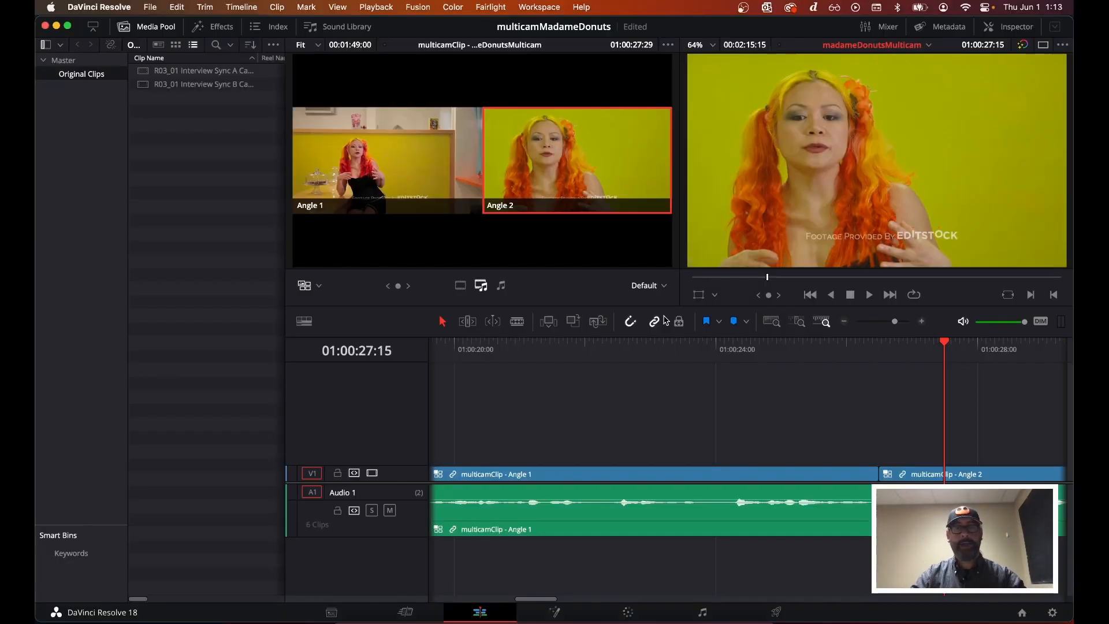
# Try live-switching to Angle 2 during playback further along the timeline, then undo the switch
pyautogui.hscroll(5, 784, 384)
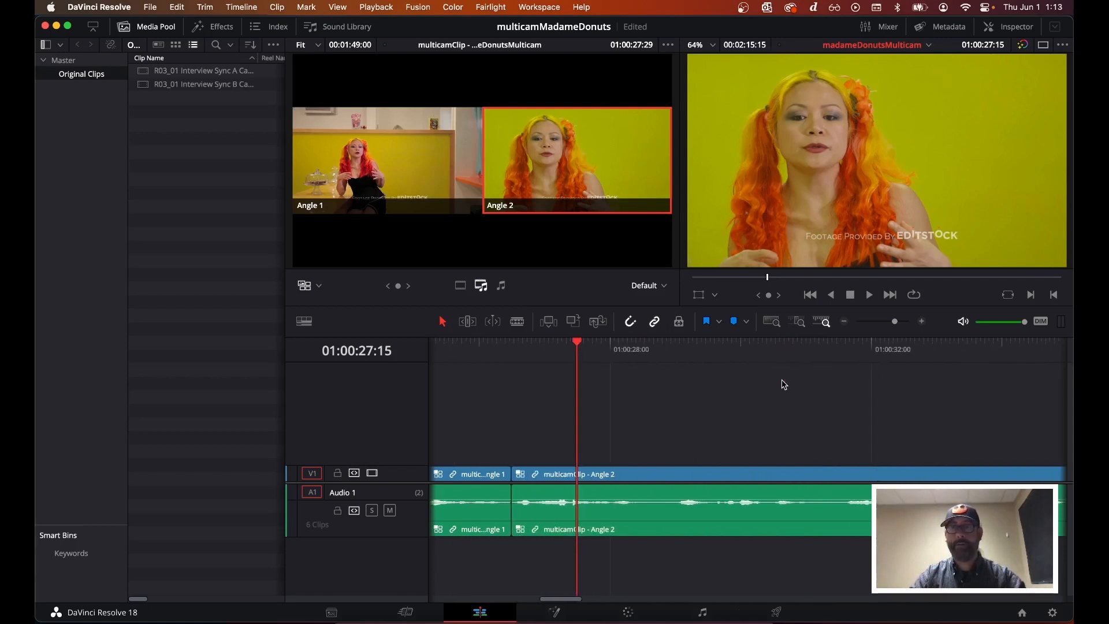
pyautogui.hscroll(3, 746, 394)
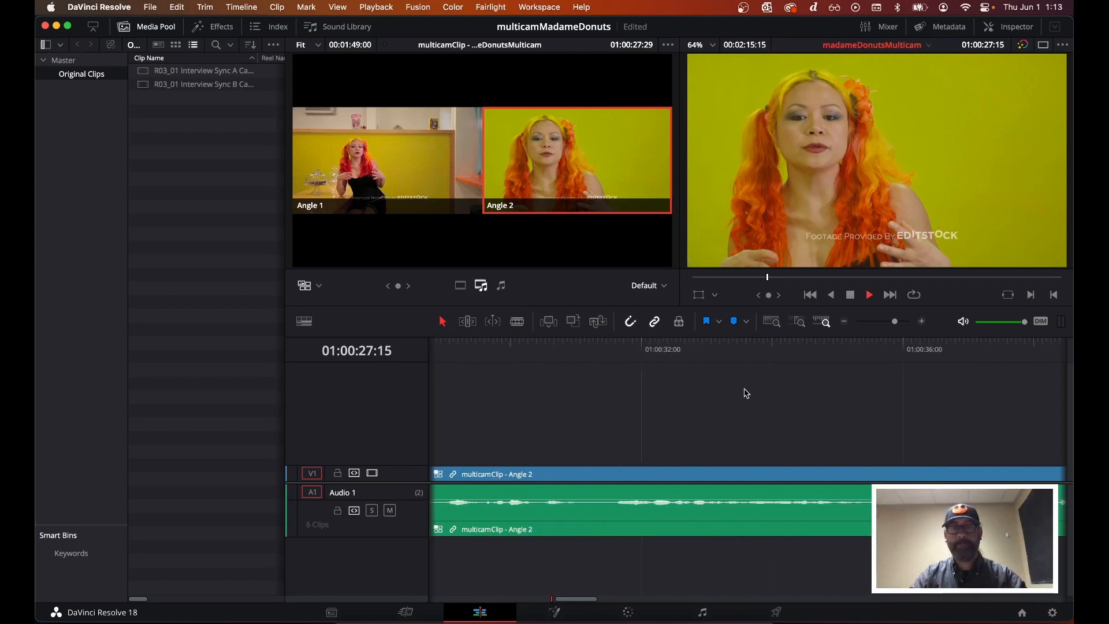
pyautogui.press('space')
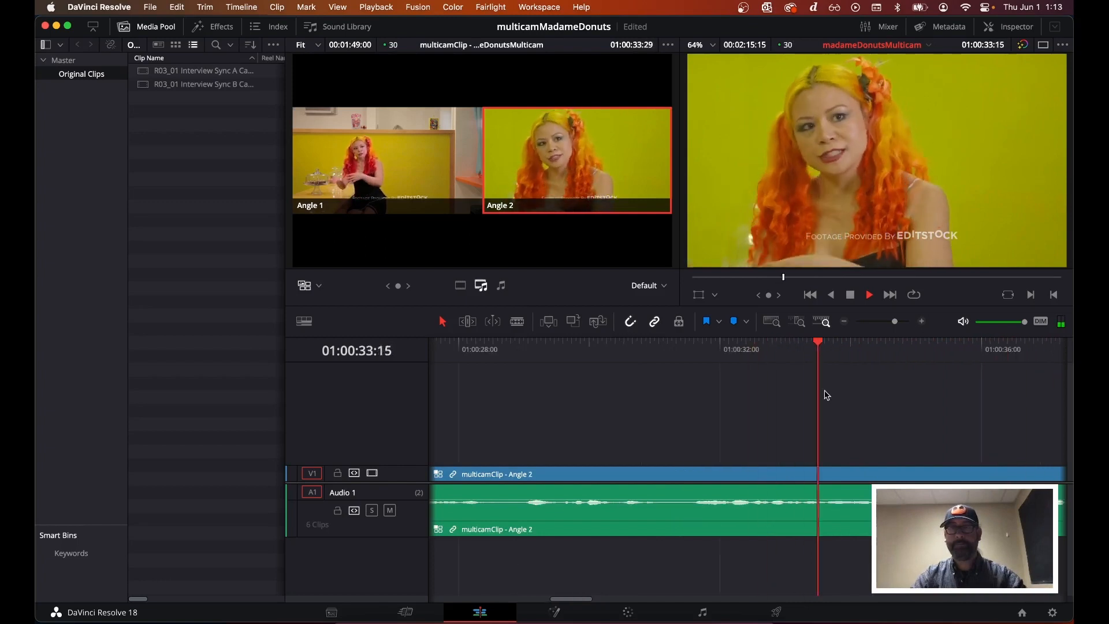
pyautogui.press('2')
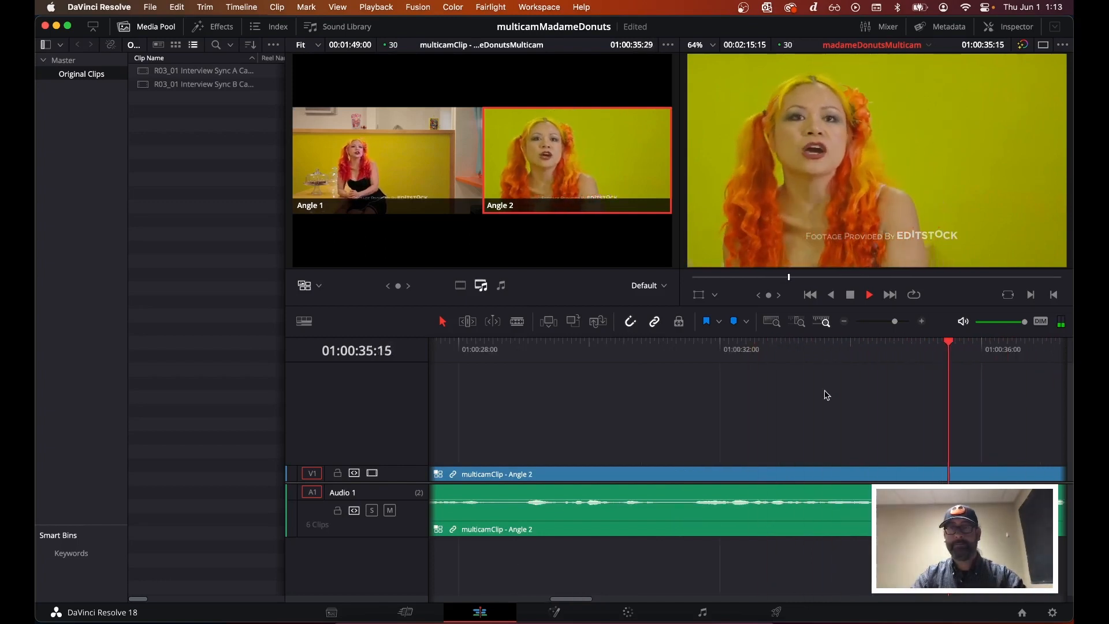
pyautogui.press('space')
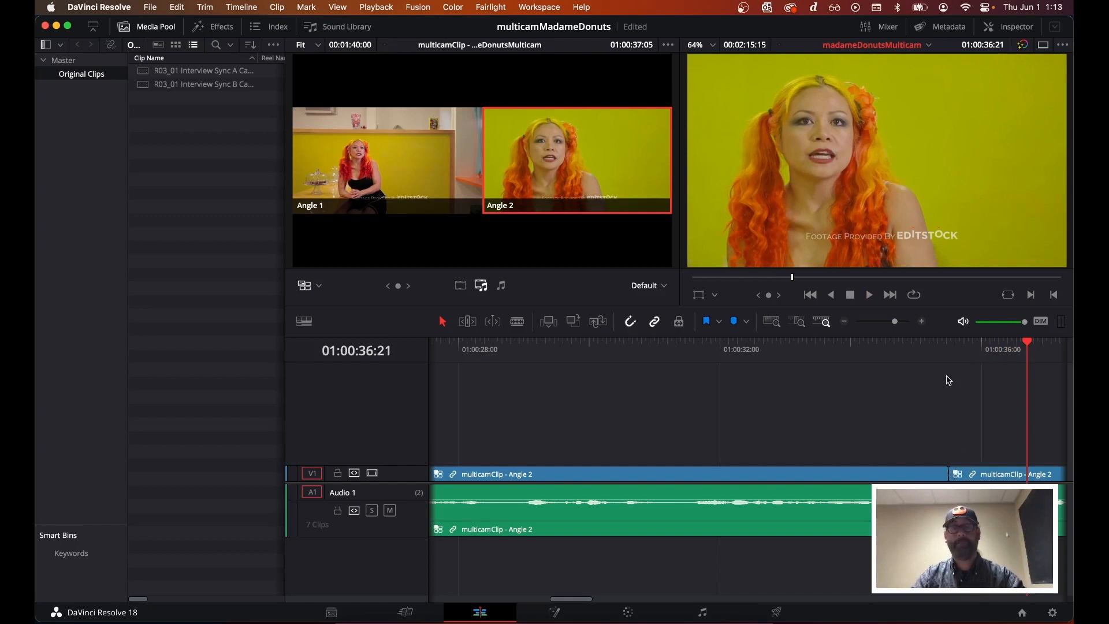
pyautogui.press('super+z')
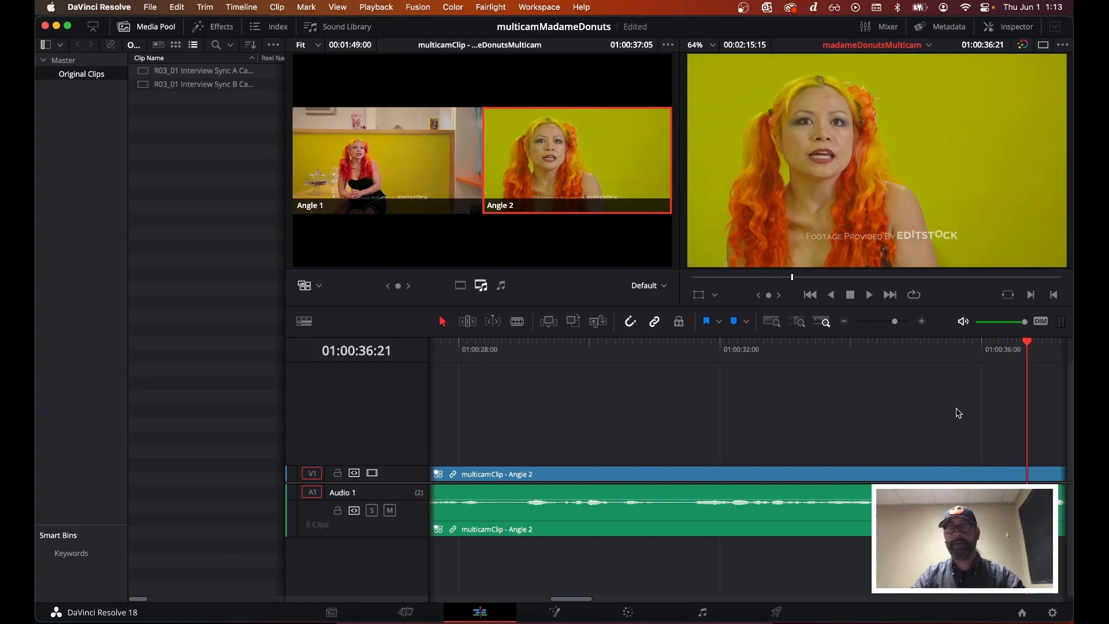
# Play from about 01:00:34:12 and live-switch to Angle 1 and back to Angle 2 before stopping
pyautogui.click(877, 349)
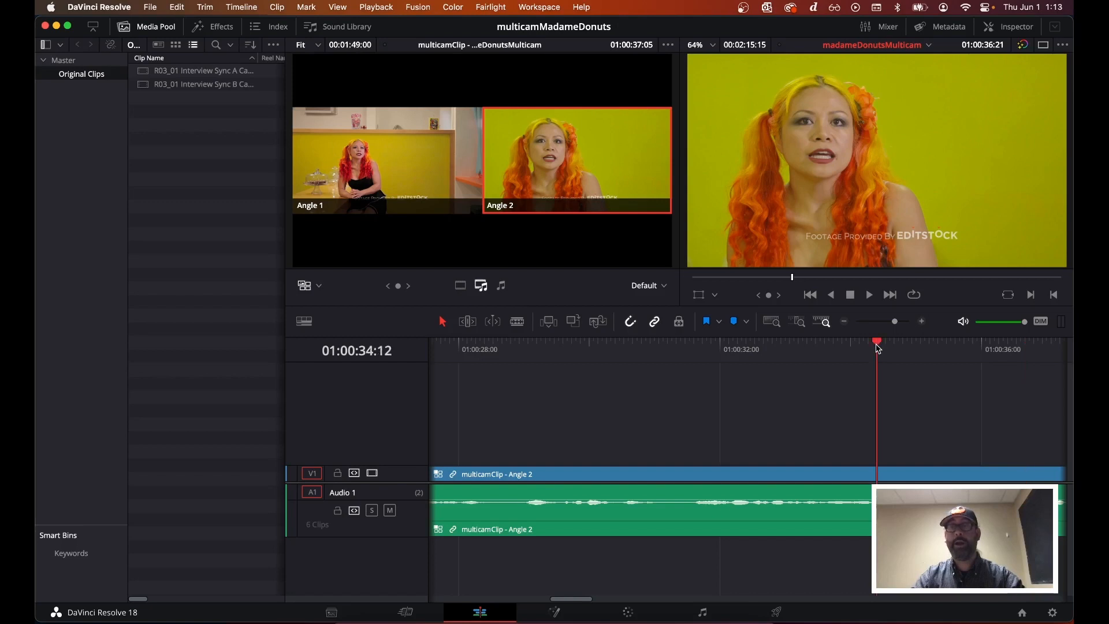
pyautogui.press('space')
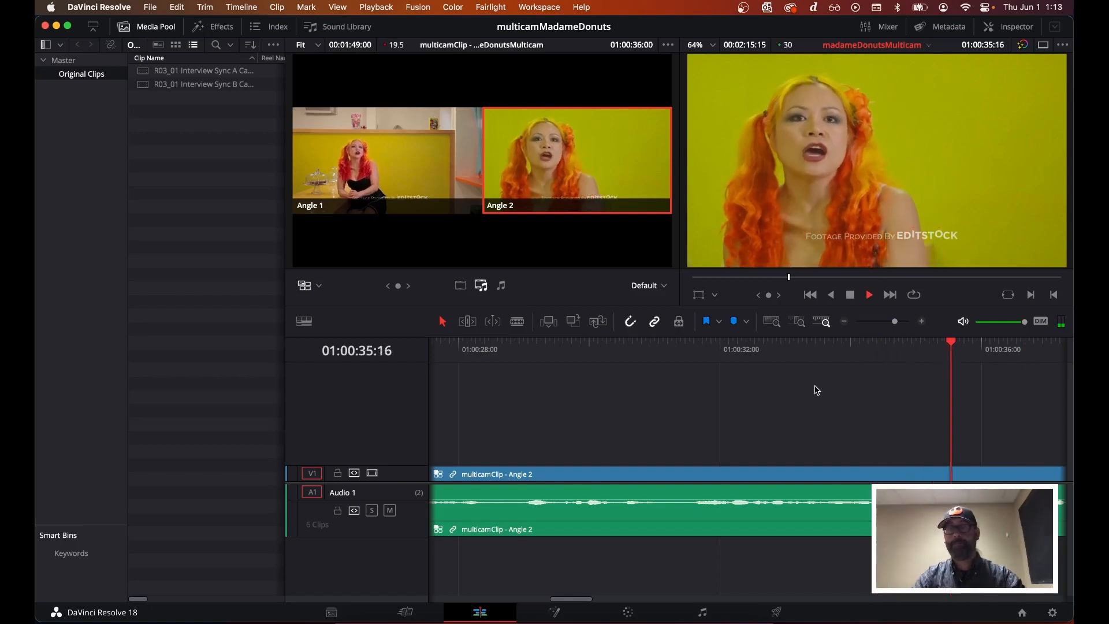
pyautogui.press('1')
pyautogui.press('2')
pyautogui.press('space')
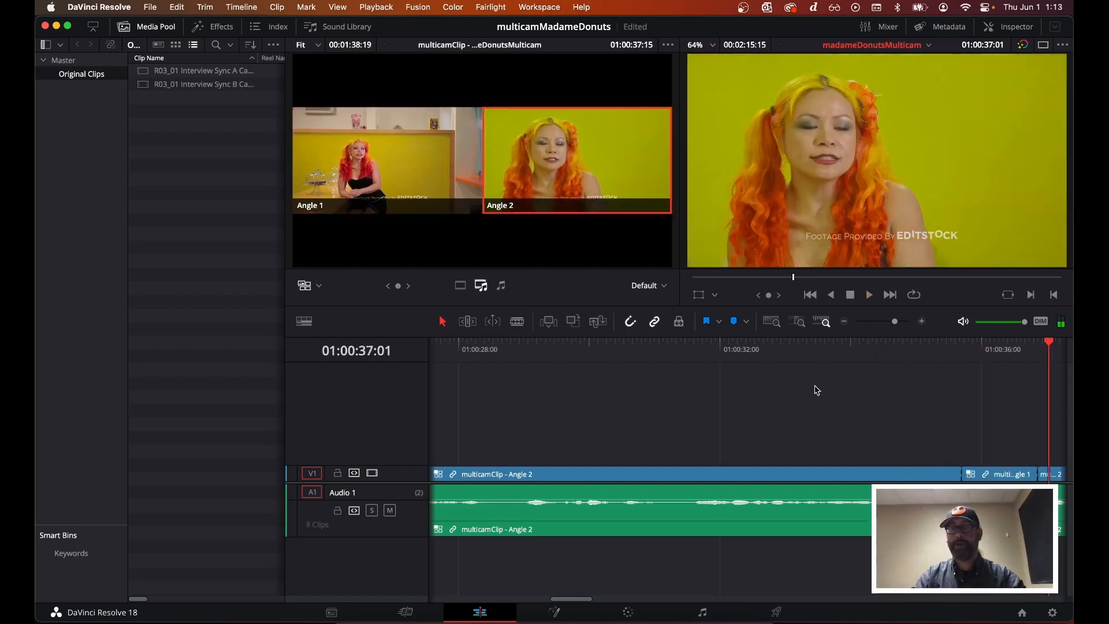
# Play back the section containing the new Angle 1 insert to review it
pyautogui.hscroll(5, 984, 445)
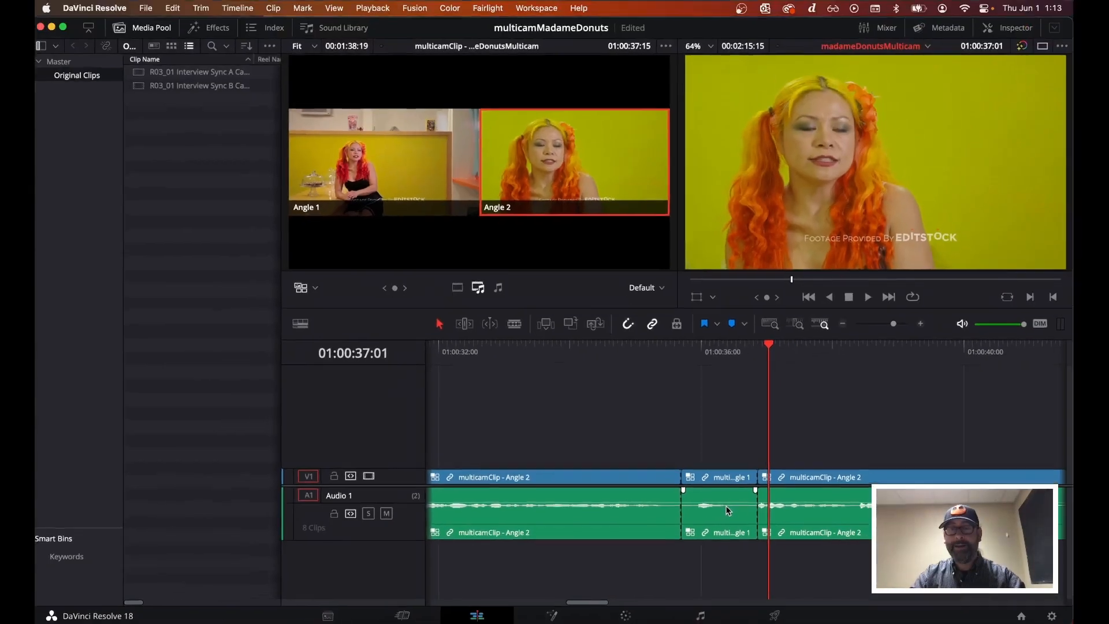
pyautogui.click(626, 351)
pyautogui.press('space')
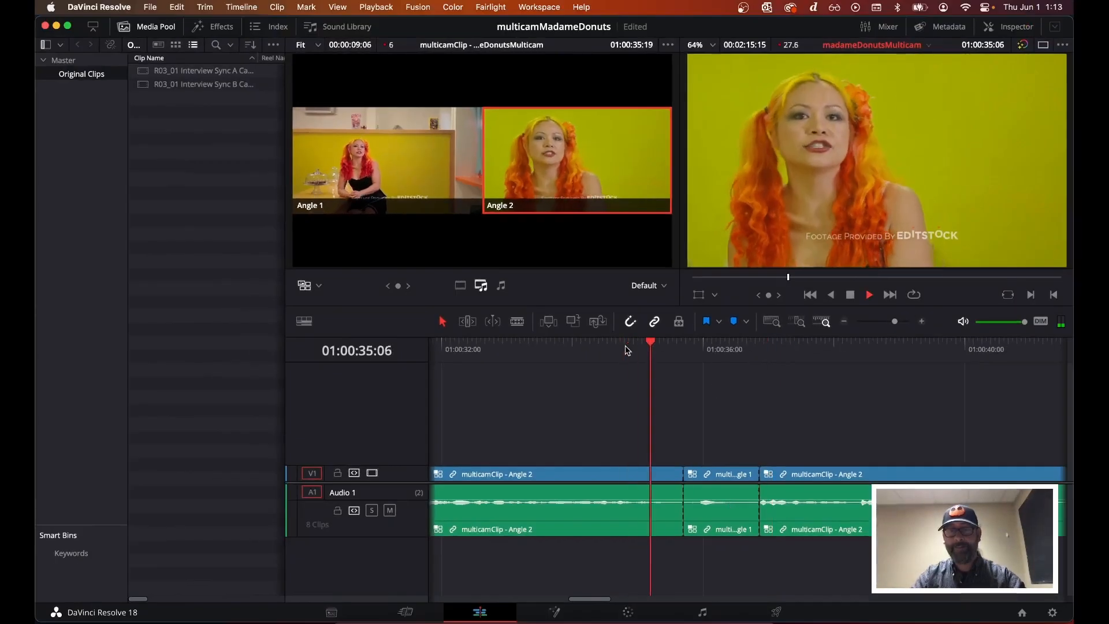
# Undo the two most recent live-switch cuts and replay the section just before 01:00:36:00
pyautogui.press('space')
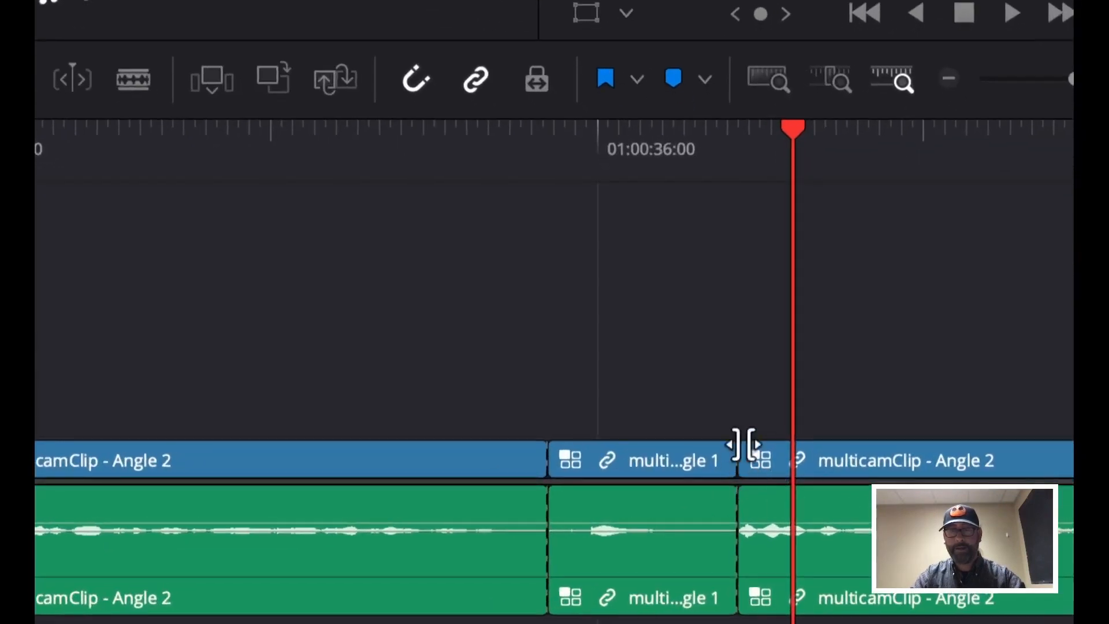
pyautogui.press('super+z')
pyautogui.press('super+z')
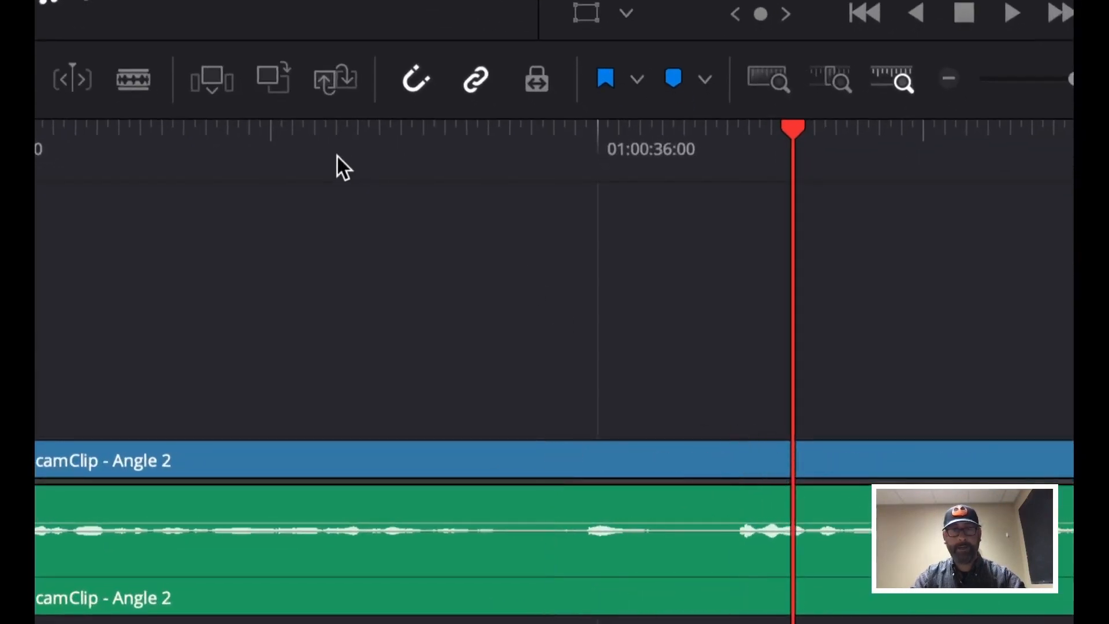
pyautogui.click(304, 144)
pyautogui.press('space')
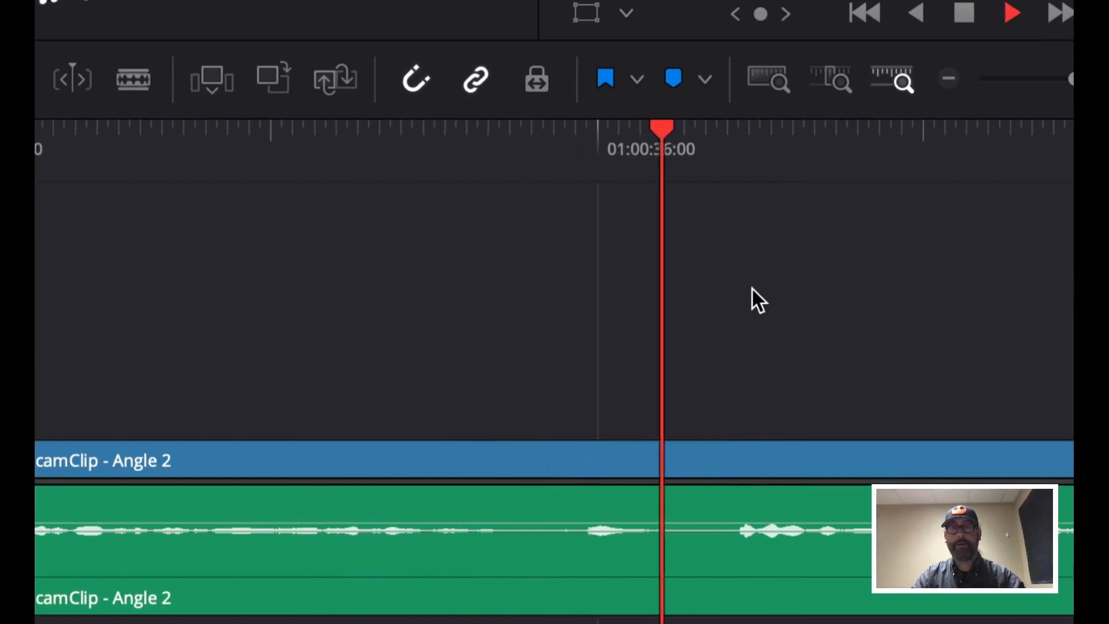
pyautogui.press('space')
# Play from about 01:00:35:03 and live-switch to Angle 1 during playback, then stop
pyautogui.click(451, 145)
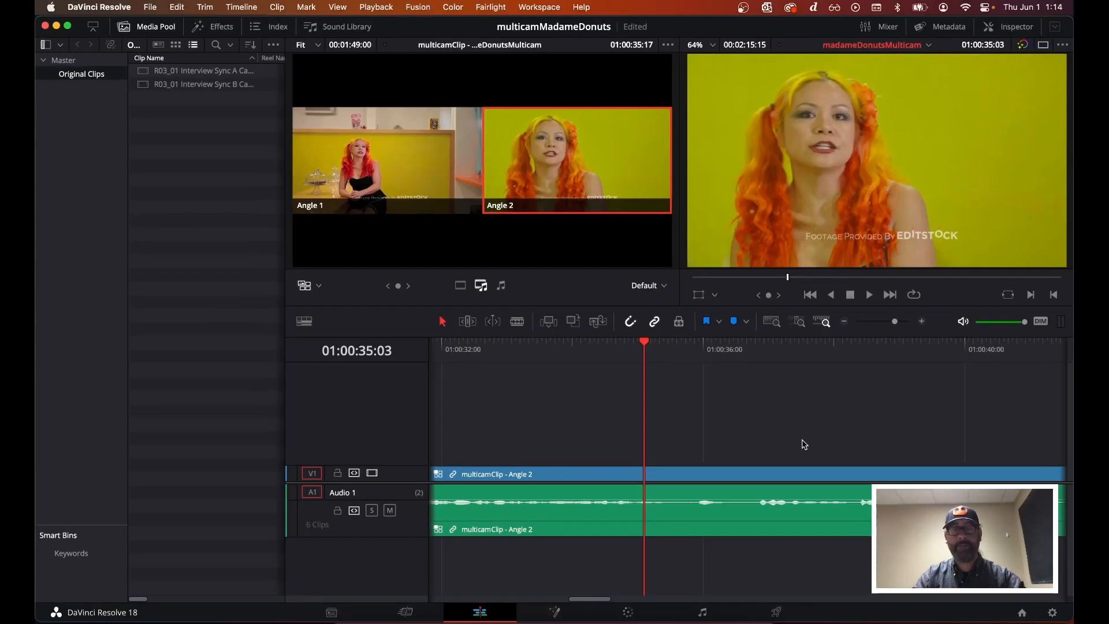
pyautogui.press('space')
pyautogui.press('1')
pyautogui.press('1')
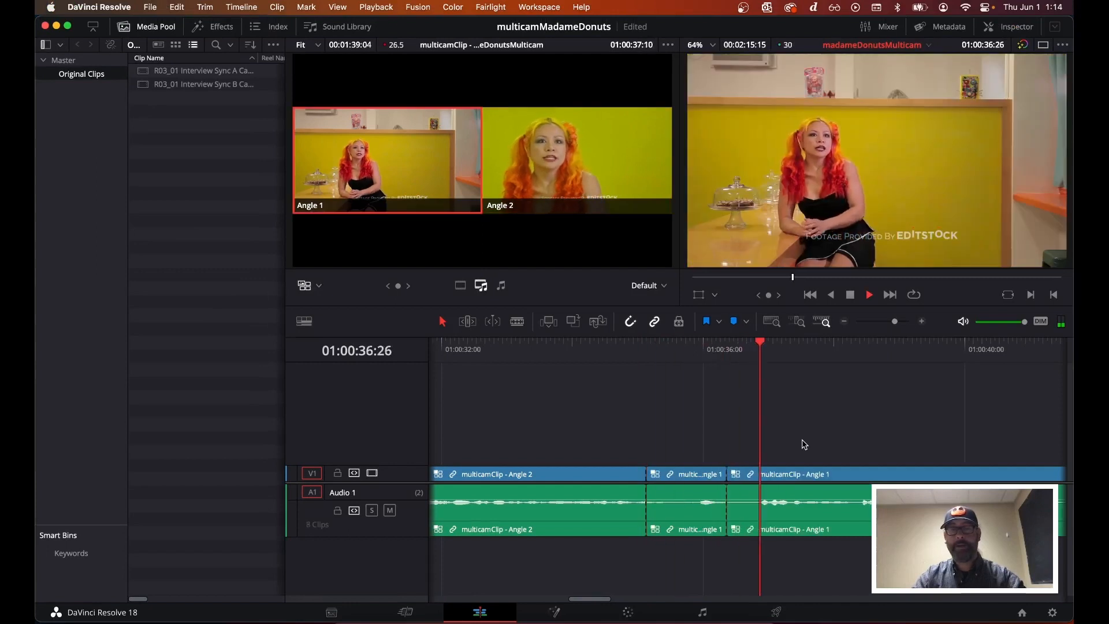
pyautogui.press('space')
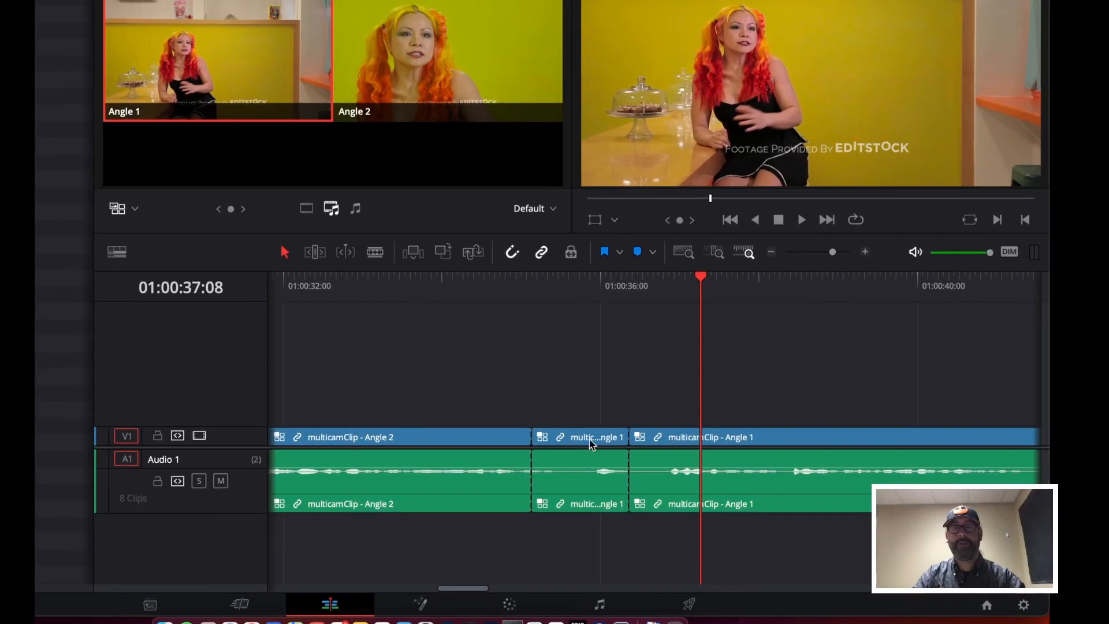
# Select the short Angle 1 segment and undo the last two edits
pyautogui.click(582, 444)
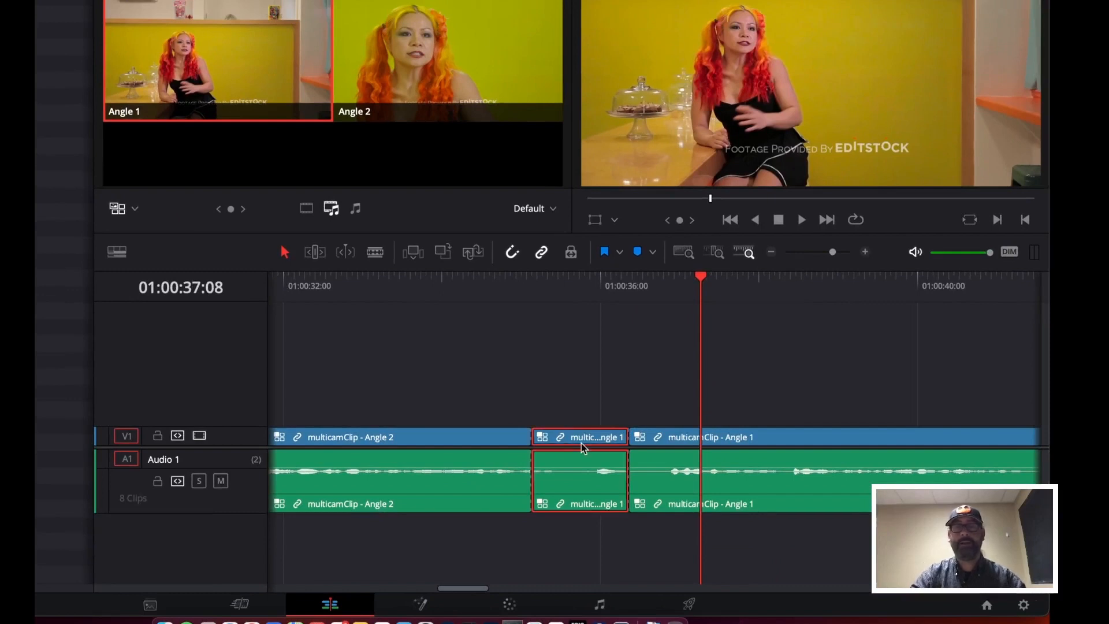
pyautogui.press('super+z')
pyautogui.press('super+z')
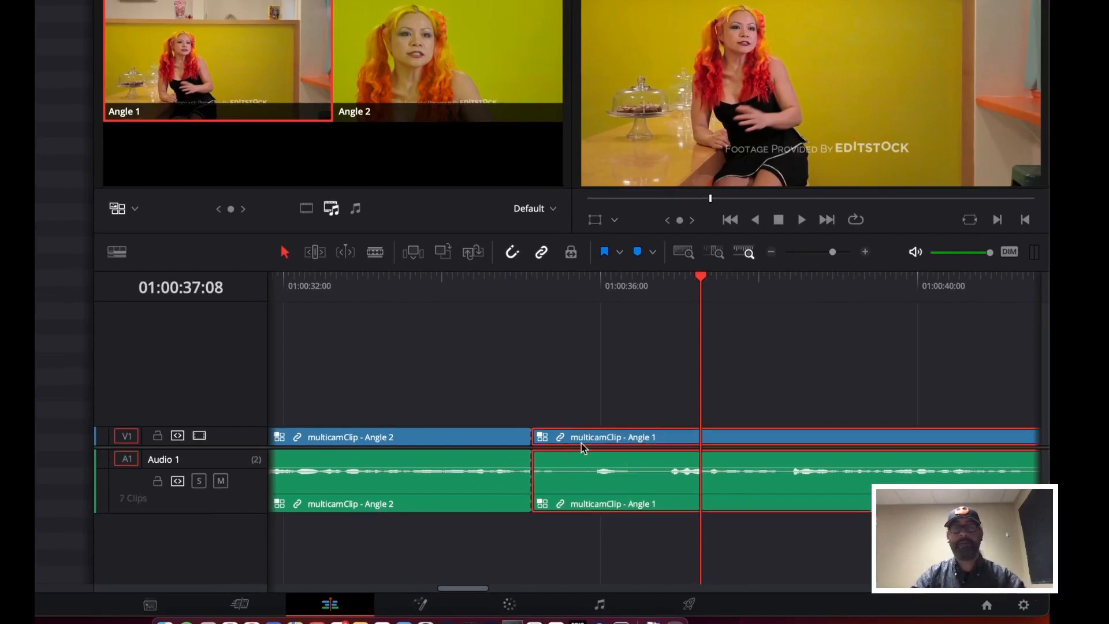
# Play from about 01:00:34:25, live-switch to Angle 1 during playback, and stop
pyautogui.click(441, 280)
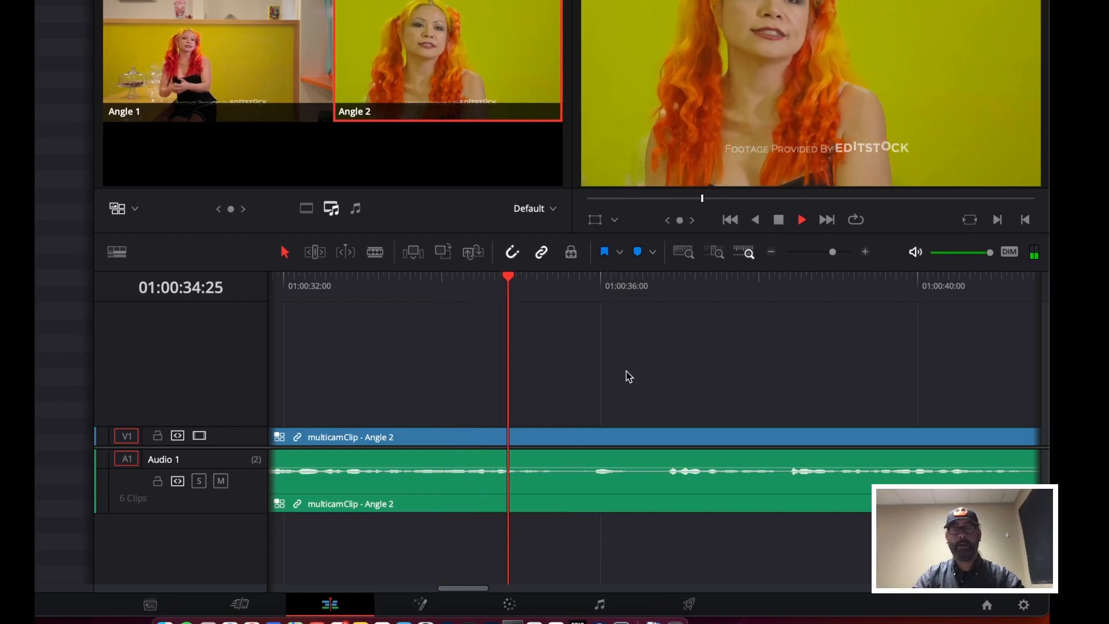
pyautogui.press('1')
pyautogui.press('1')
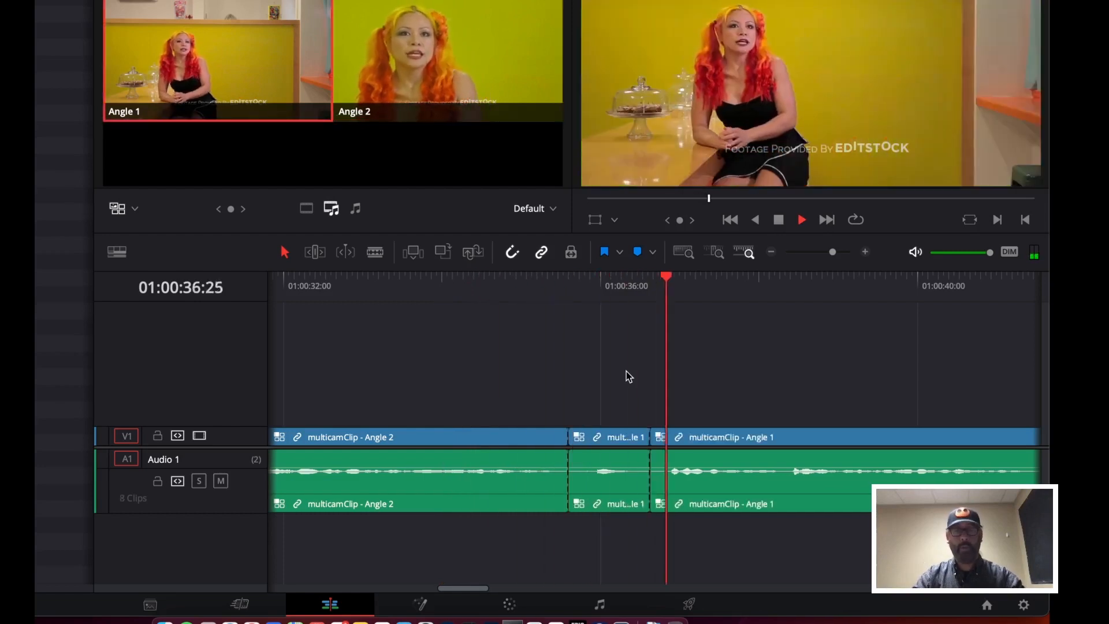
pyautogui.press('space')
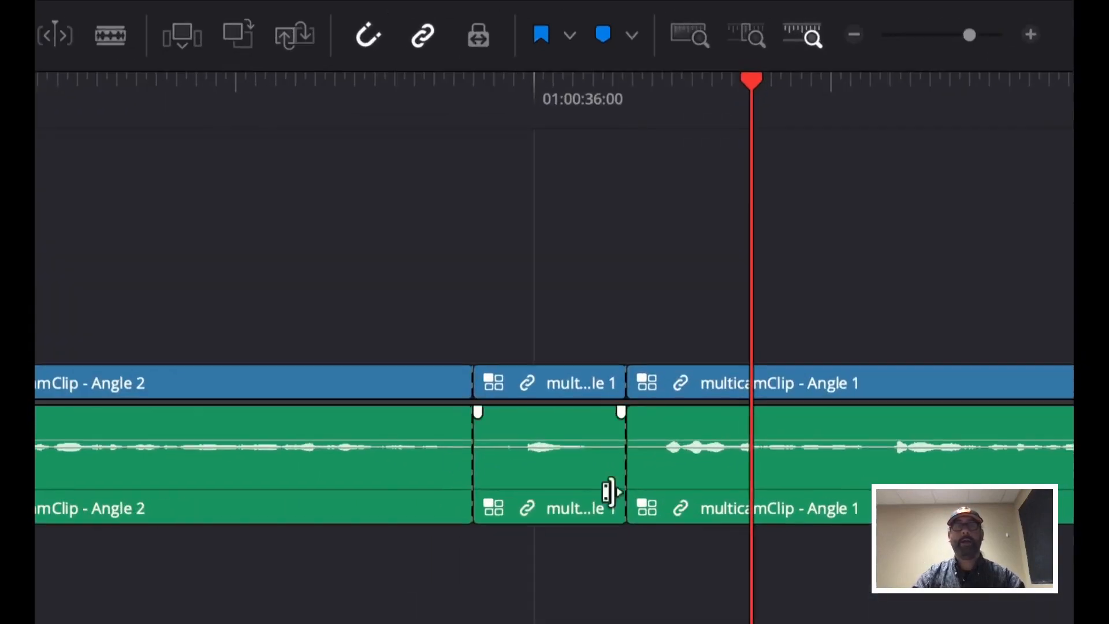
# Delete the short Angle 1 segment between the two cuts and ripple delete the resulting gap
pyautogui.click(497, 437)
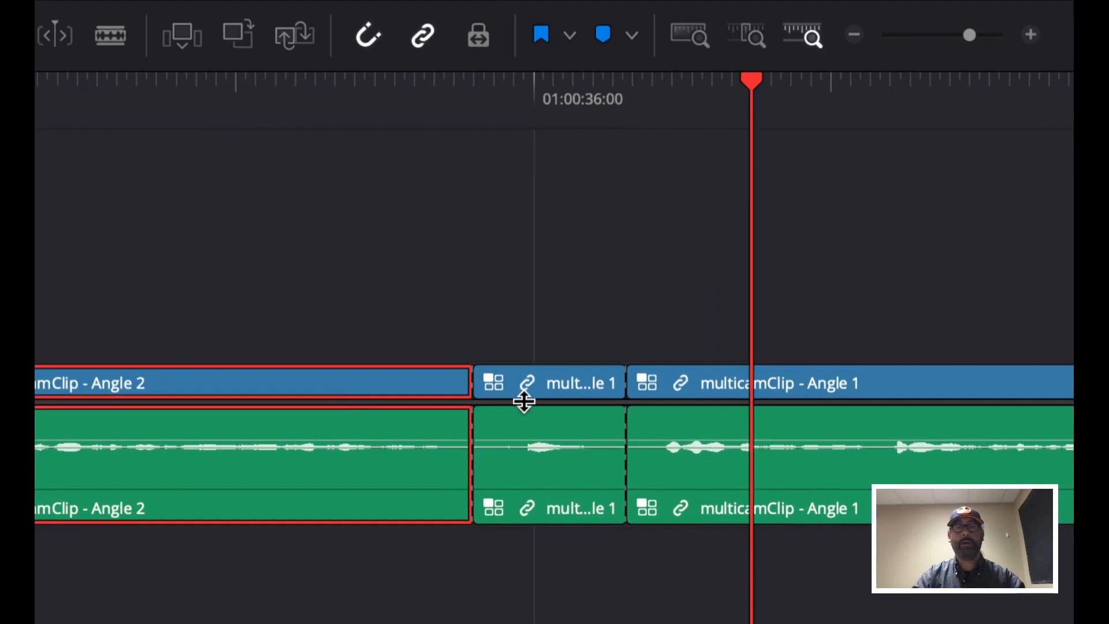
pyautogui.click(554, 387)
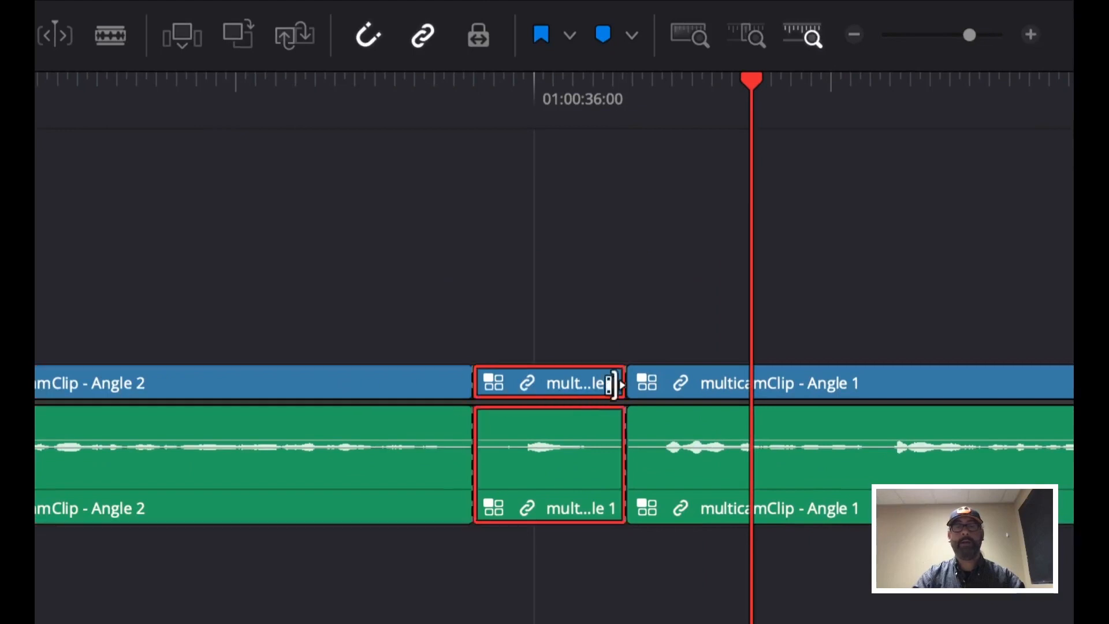
pyautogui.click(716, 381)
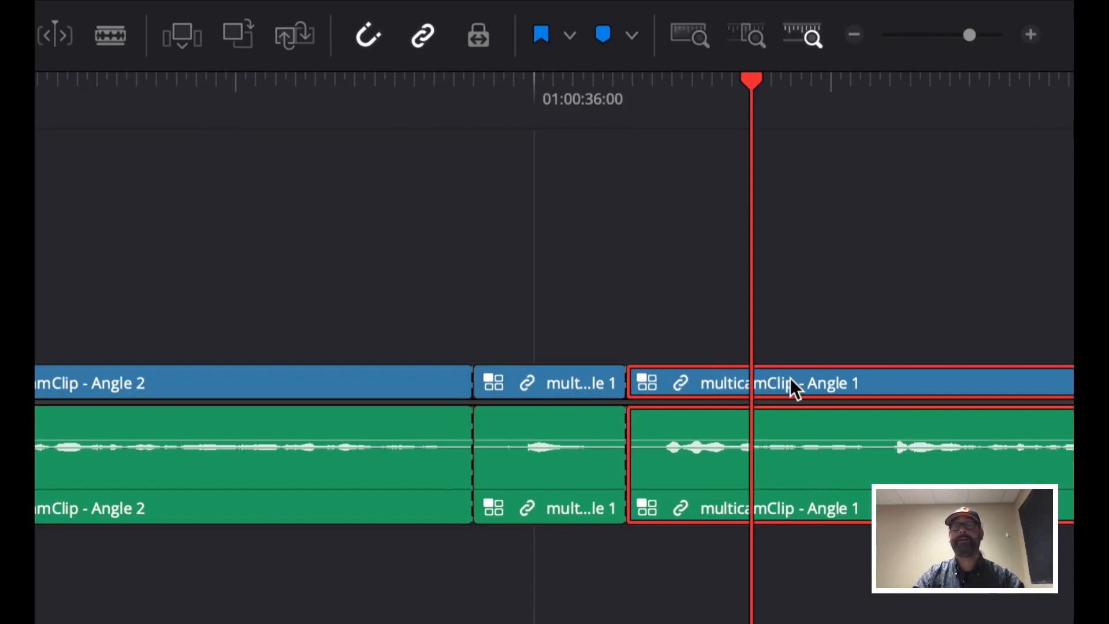
pyautogui.click(560, 383)
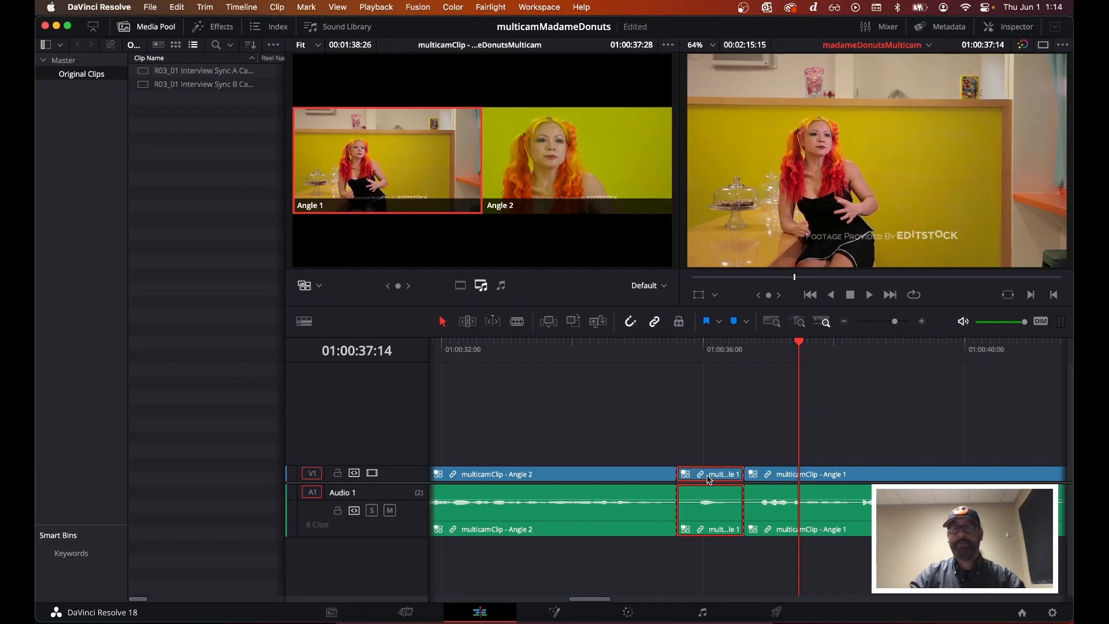
pyautogui.press('BackSpace')
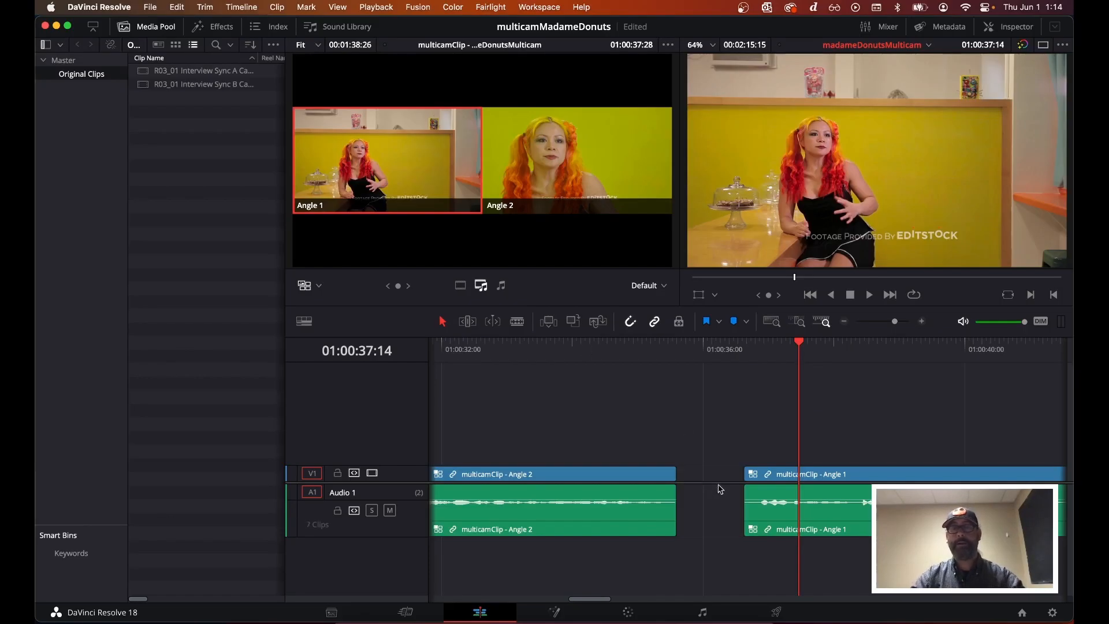
pyautogui.click(705, 472)
pyautogui.rightClick(707, 473)
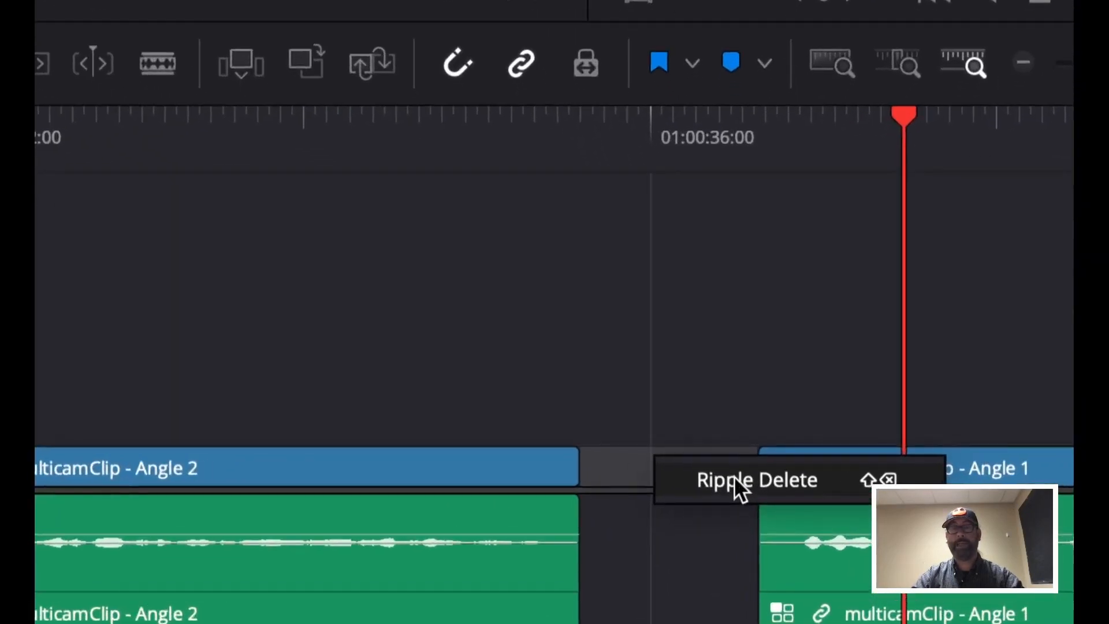
pyautogui.click(735, 479)
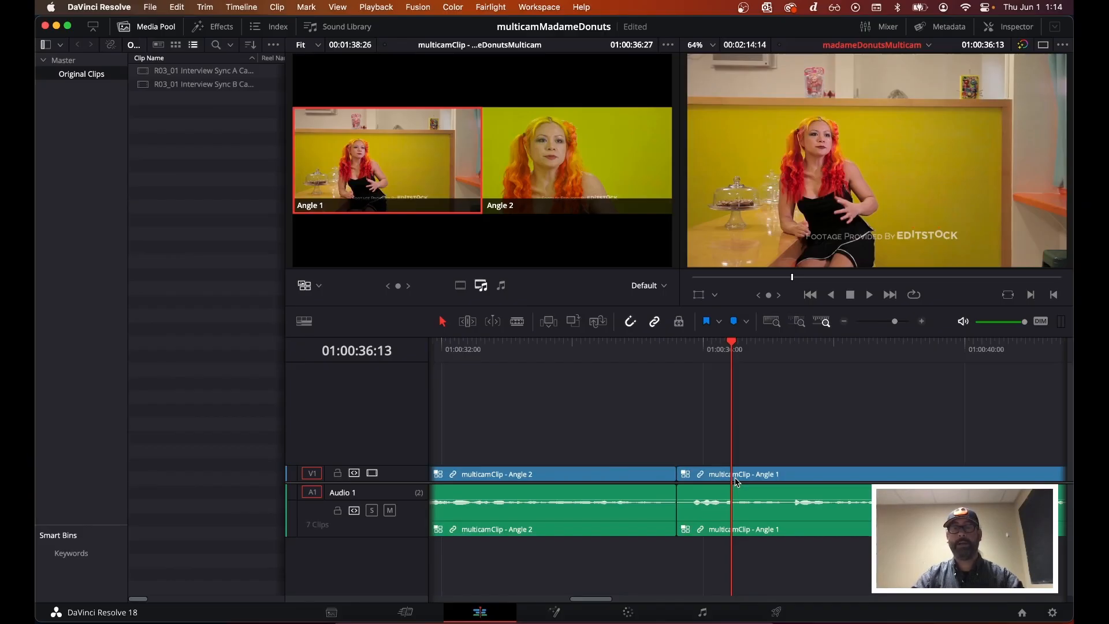
# Play back the cut from Angle 2 to Angle 1 several times to review it
pyautogui.click(600, 347)
pyautogui.press('space')
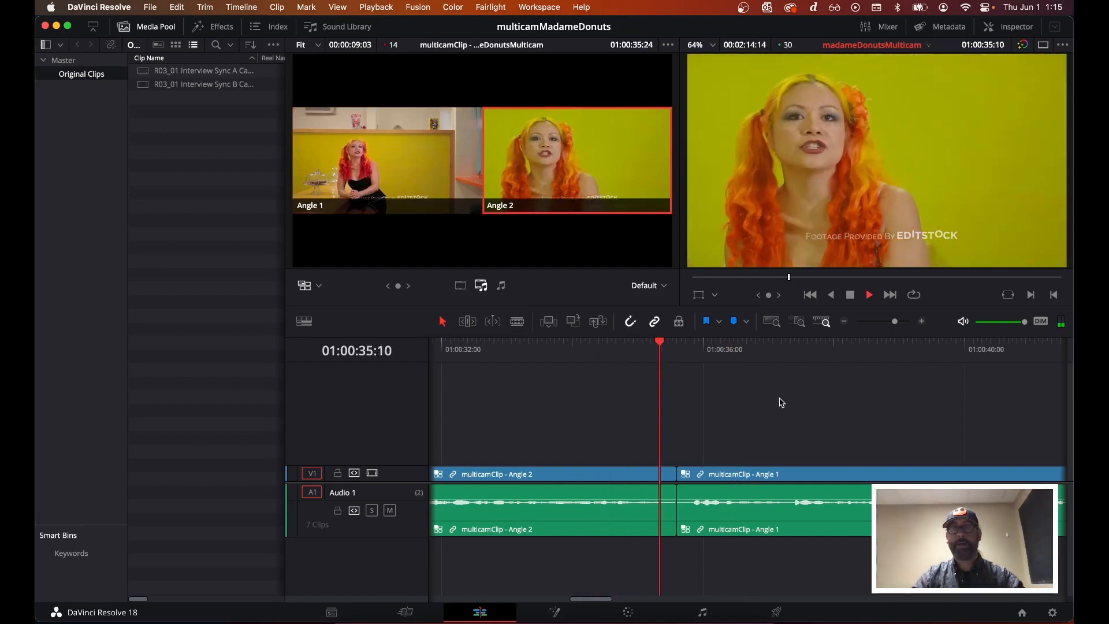
pyautogui.press('space')
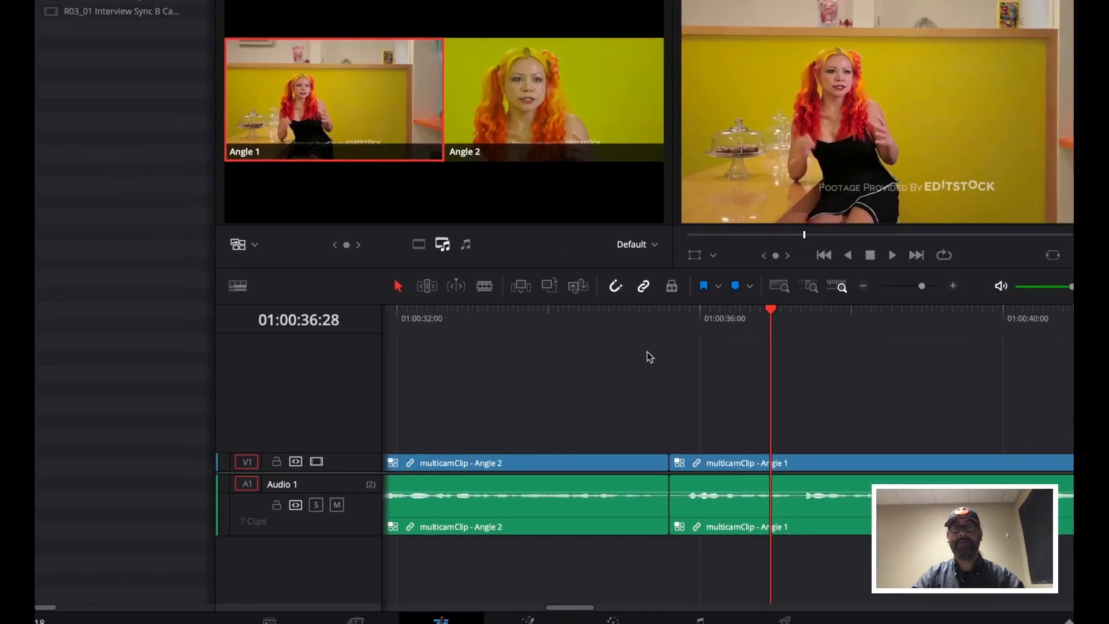
pyautogui.click(625, 312)
pyautogui.press('space')
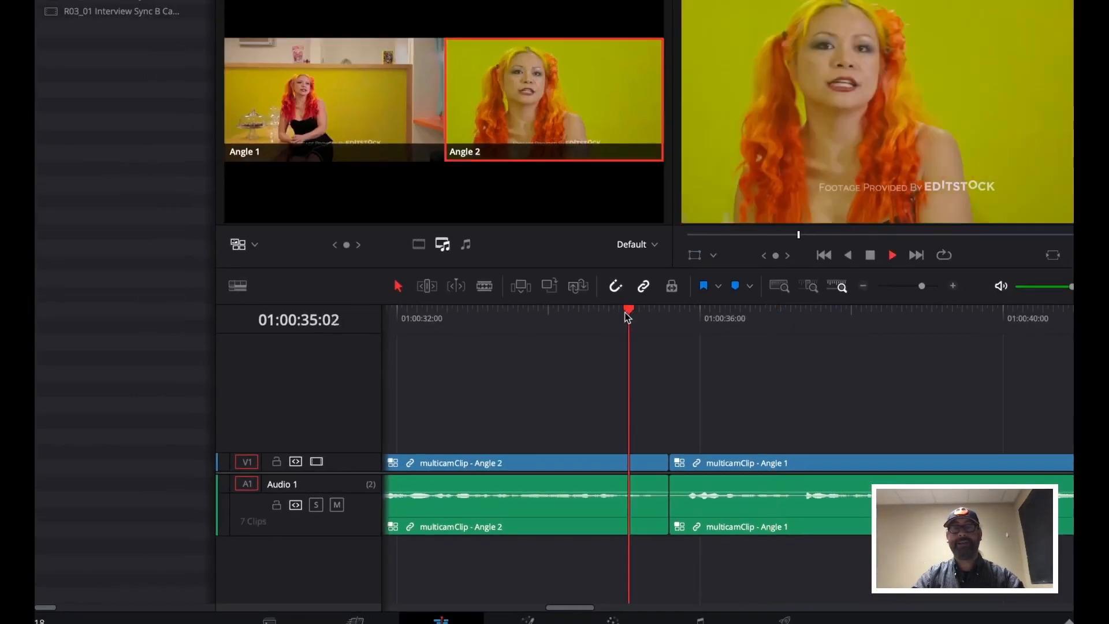
pyautogui.press('space')
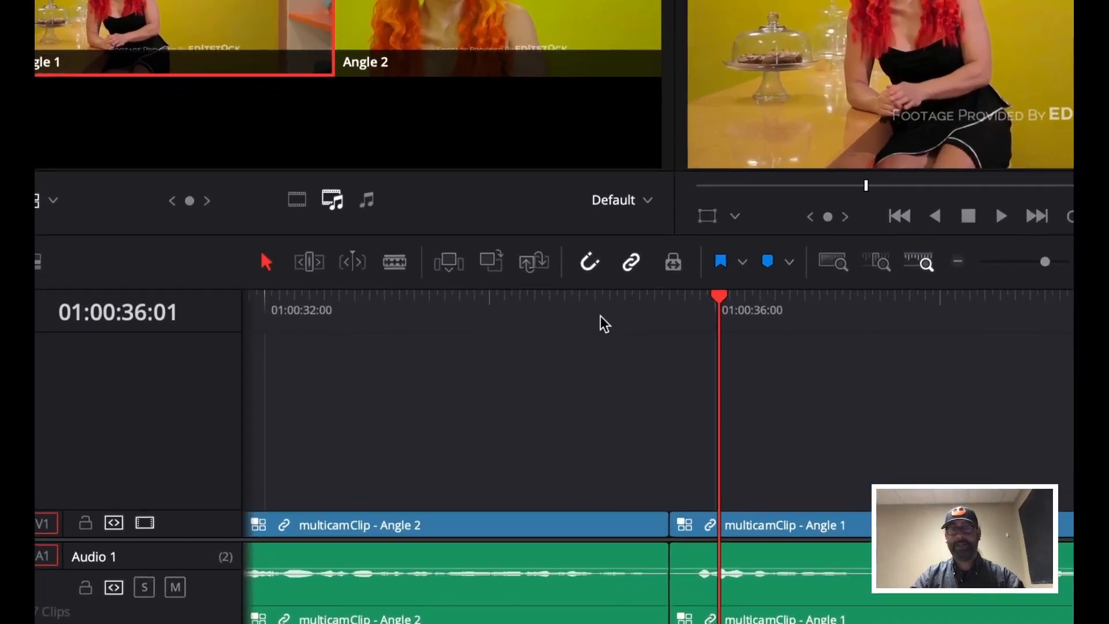
pyautogui.click(621, 336)
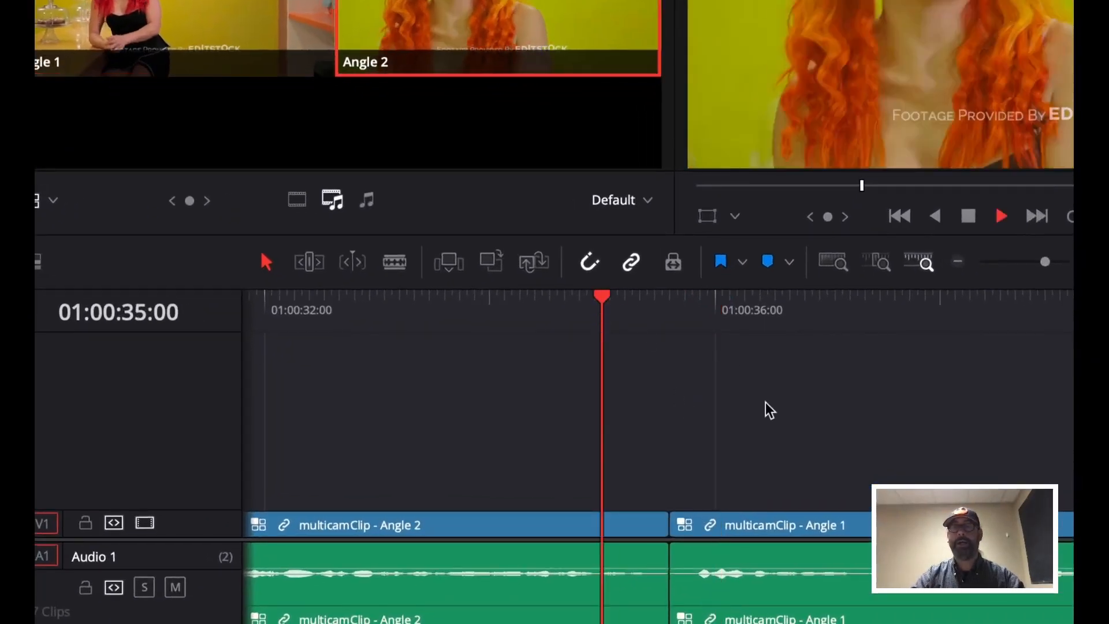
pyautogui.press('space')
pyautogui.press('space')
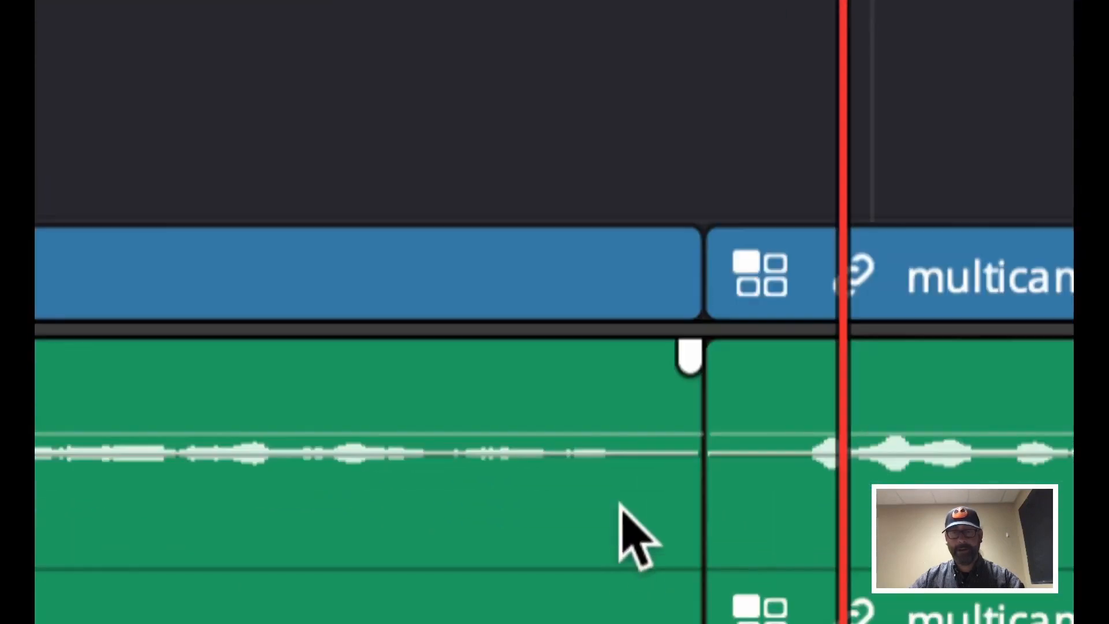
# Select the Angle 2 clip's audio and add a volume keyframe near its end
pyautogui.click(620, 437)
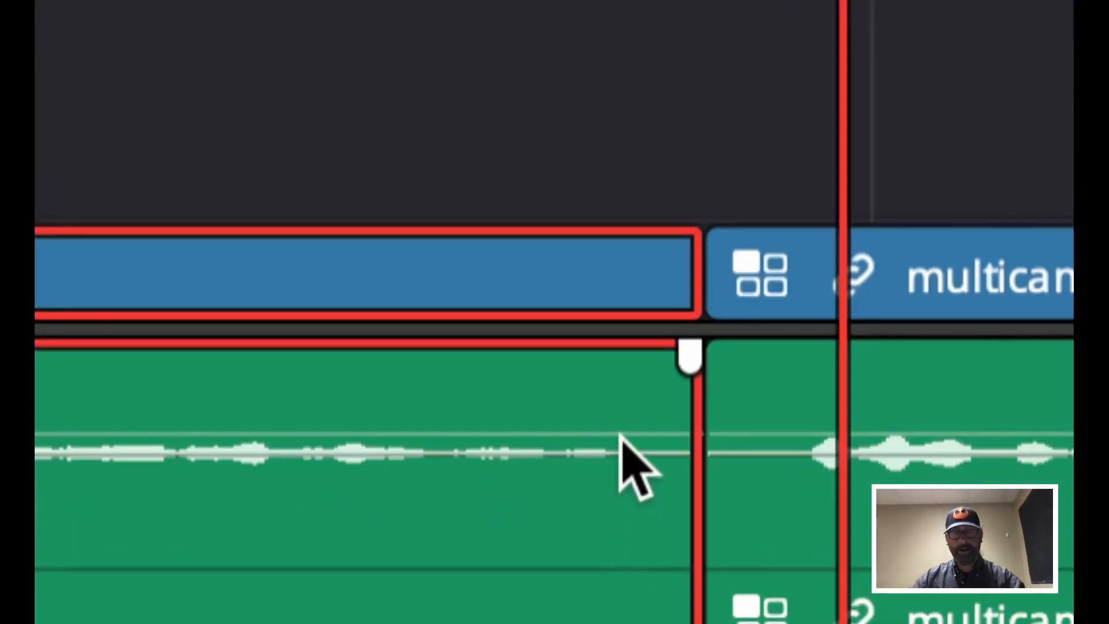
pyautogui.press('super+shift+a')
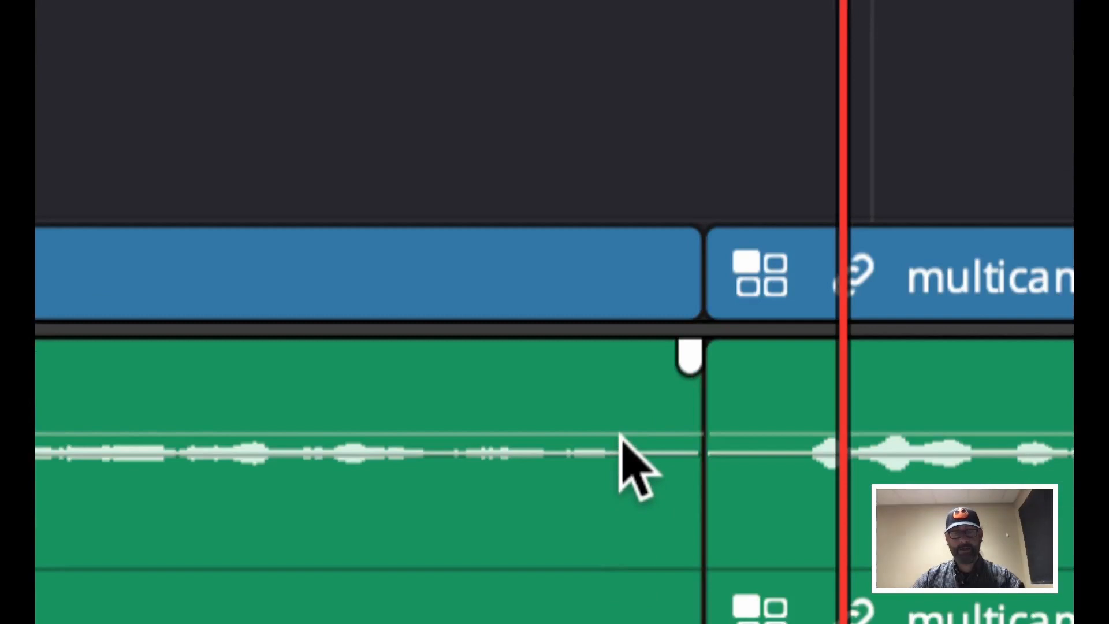
pyautogui.rightClick(621, 442)
pyautogui.press('Escape')
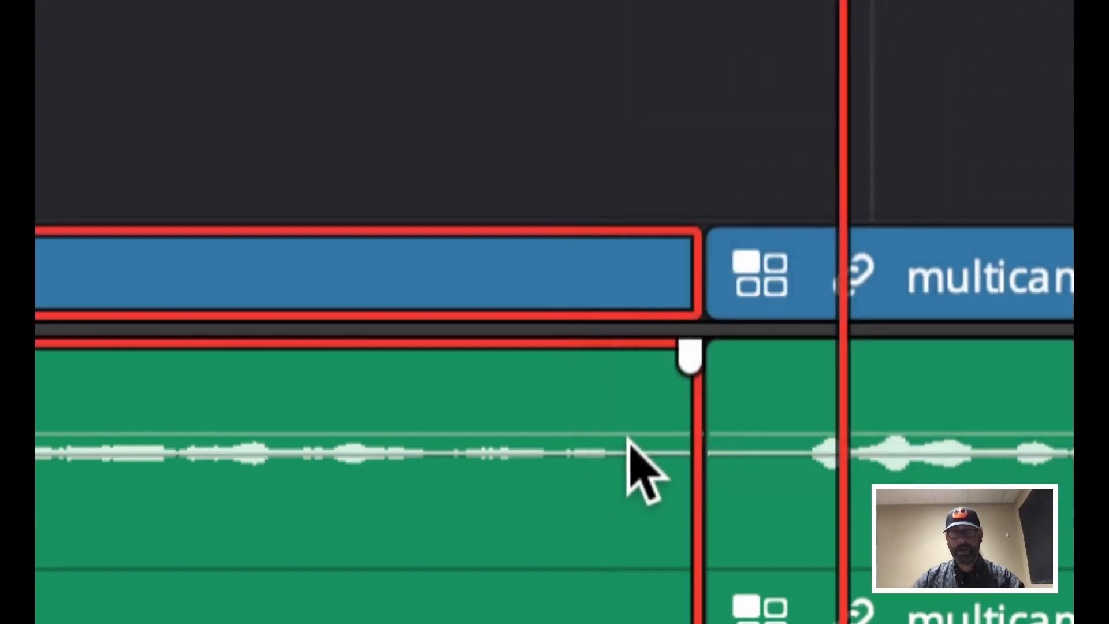
pyautogui.keyDown('alt'); pyautogui.click(619, 442); pyautogui.keyUp('alt')
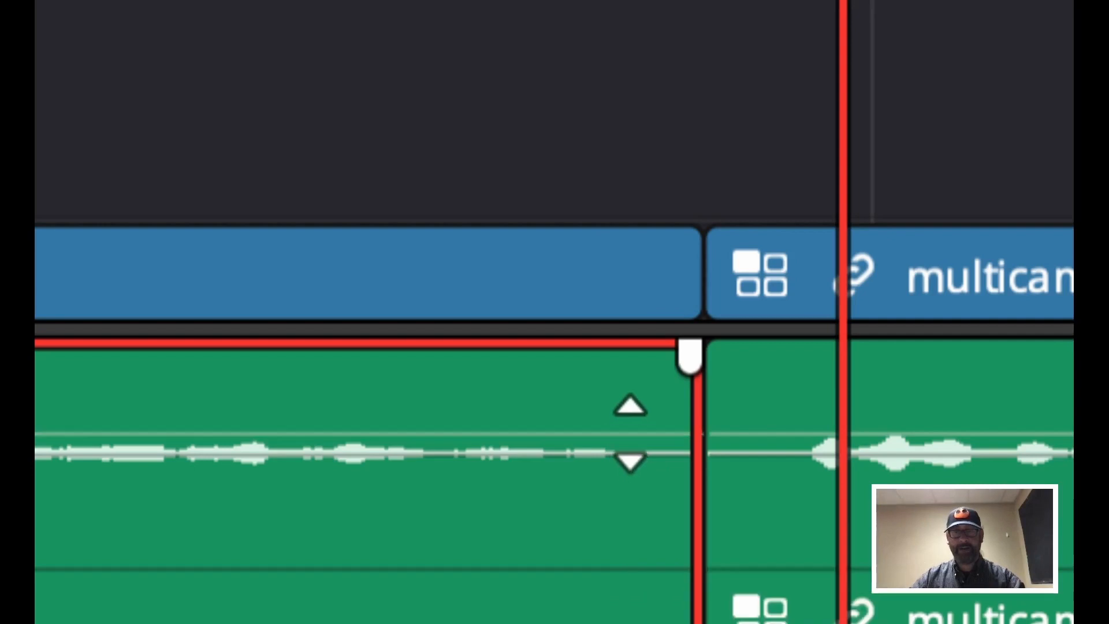
pyautogui.moveTo(631, 433); pyautogui.dragTo(630, 433)
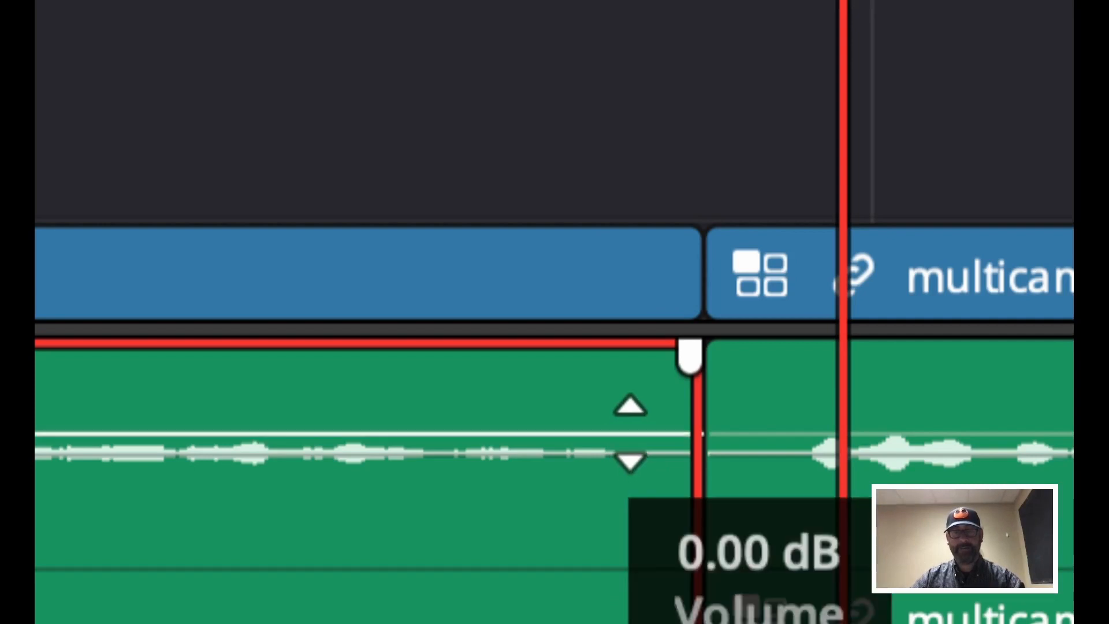
pyautogui.keyDown('alt'); pyautogui.click(630, 433); pyautogui.keyUp('alt')
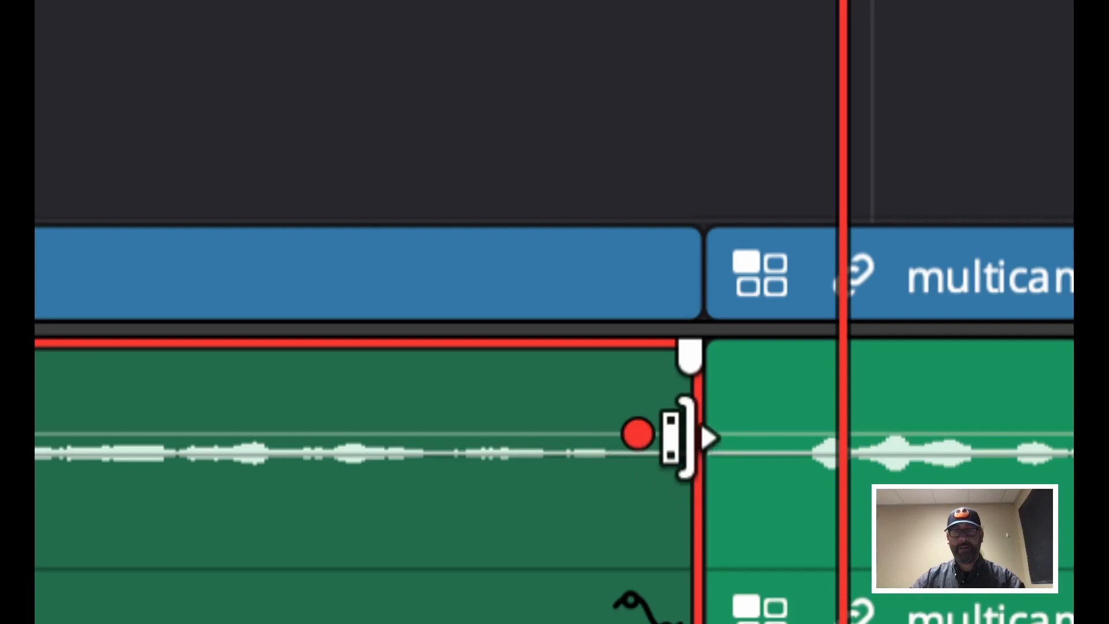
# Add a second volume keyframe just after the first on the Angle 2 audio
pyautogui.scroll(5, 684, 447)
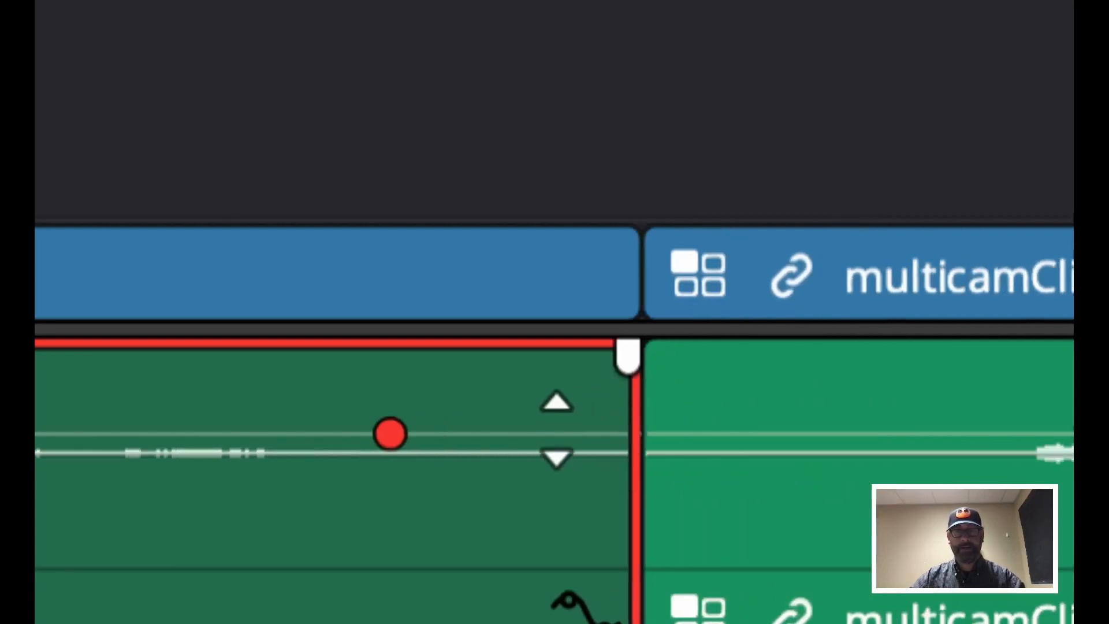
pyautogui.moveTo(556, 433); pyautogui.dragTo(556, 449)
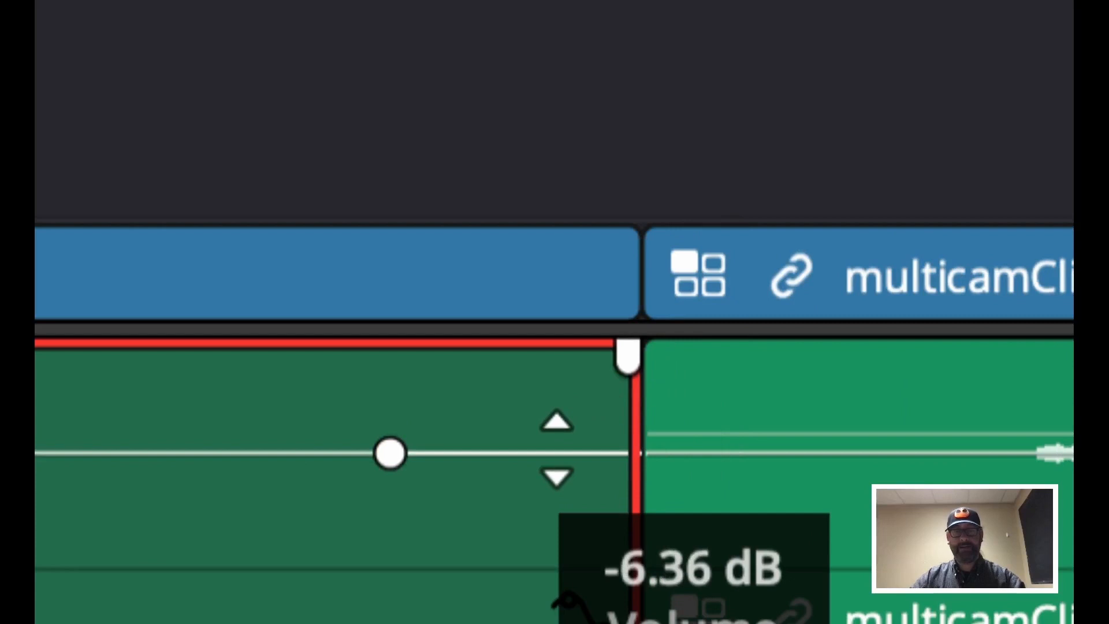
pyautogui.press('super+z')
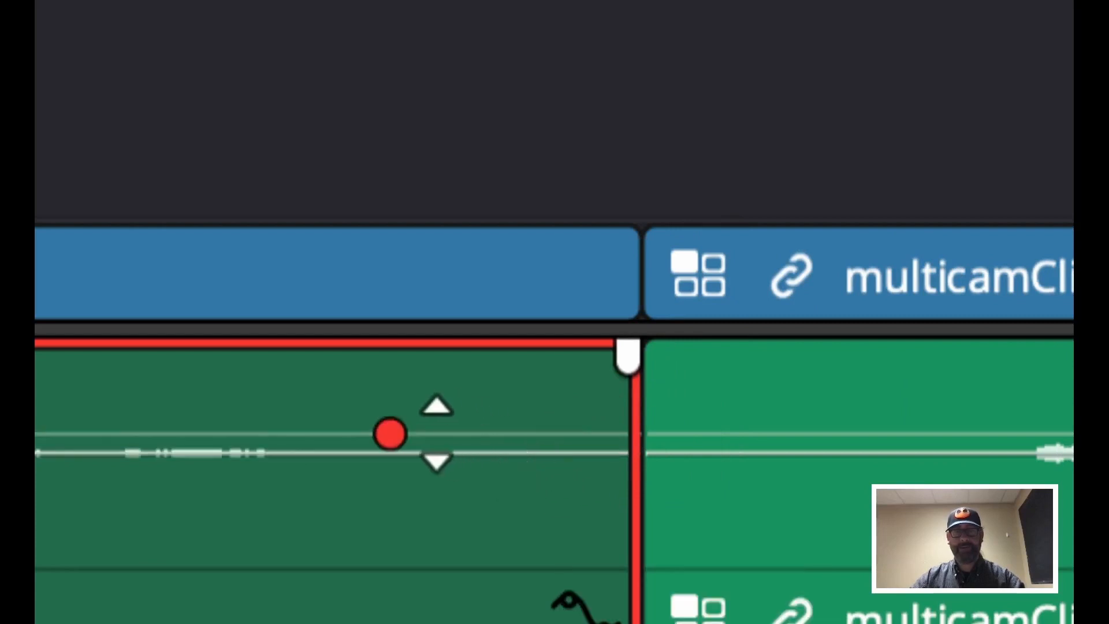
pyautogui.keyDown('alt'); pyautogui.click(437, 433); pyautogui.keyUp('alt')
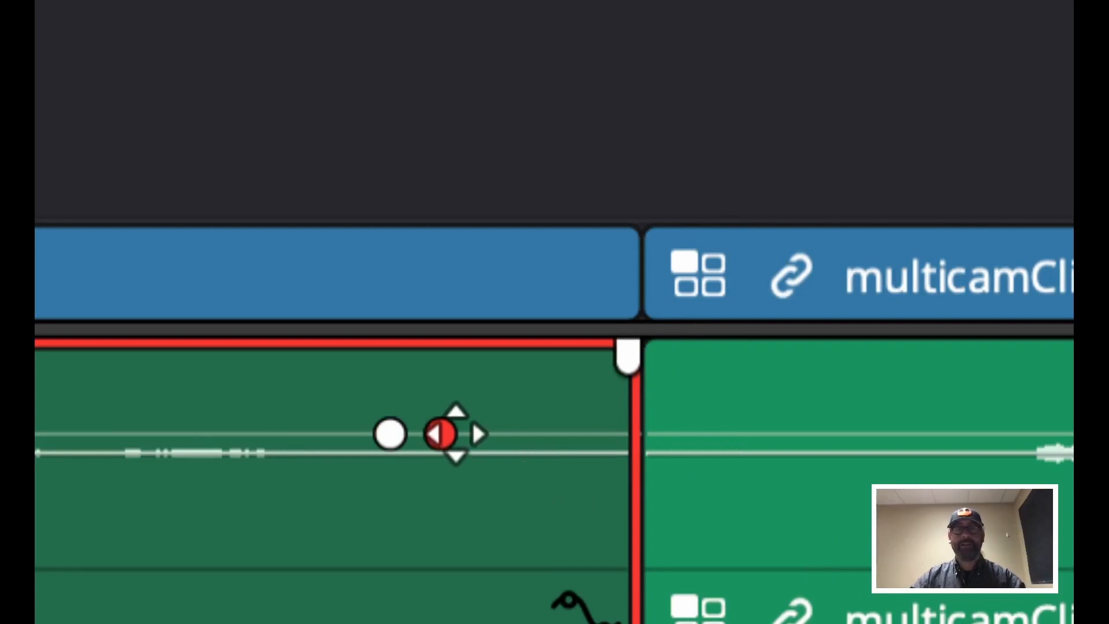
pyautogui.scroll(-3, 455, 434)
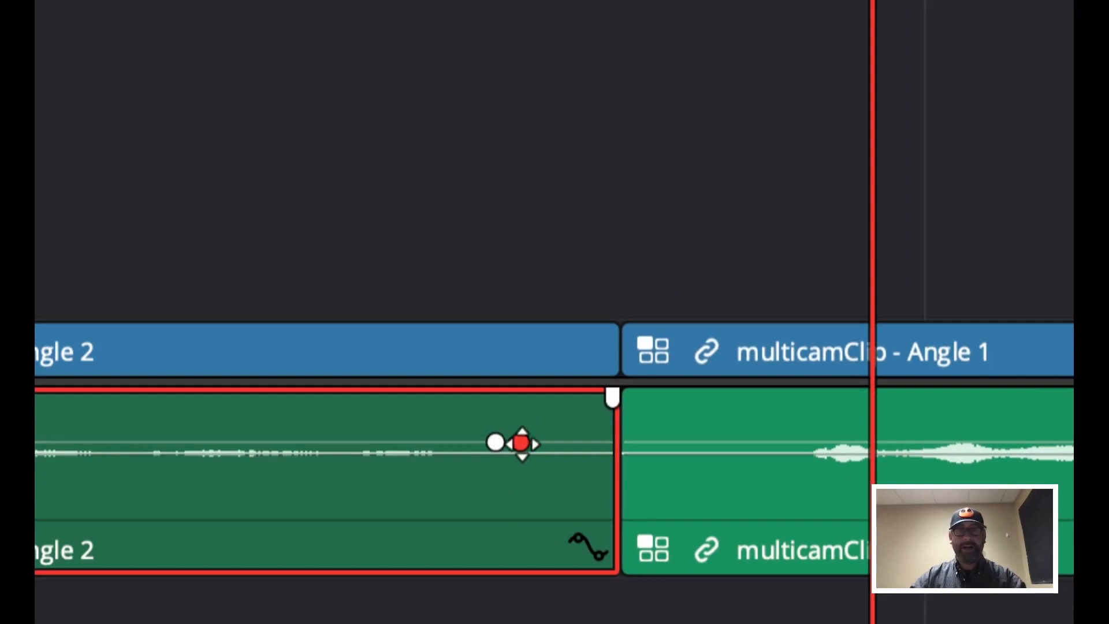
# Lower the second volume keyframe on the Angle 2 audio to fade its sound out before the cut
pyautogui.moveTo(520, 441); pyautogui.dragTo(504, 547)
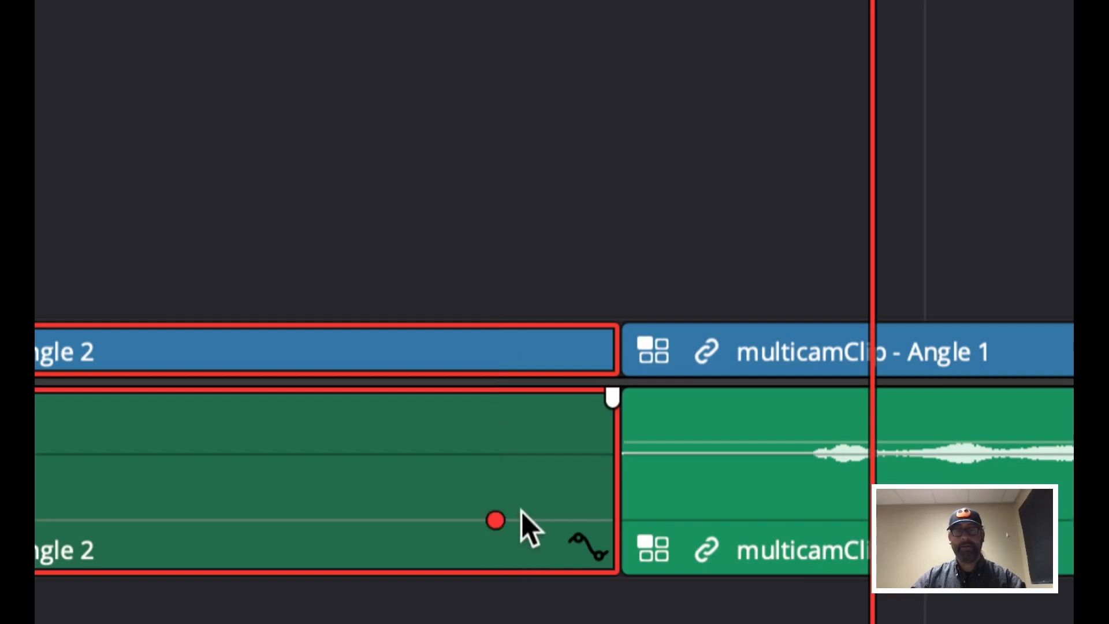
pyautogui.hotkey('ctrl', 'z')
pyautogui.moveTo(520, 440); pyautogui.dragTo(512, 527)
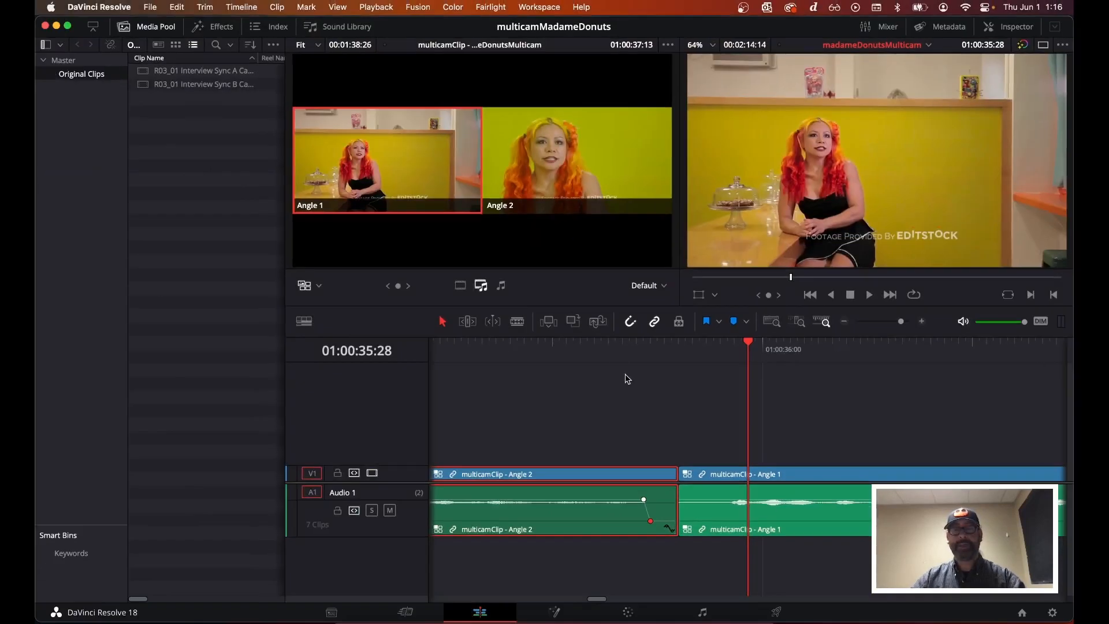
# Play back the audio fade across the cut from Angle 2 to Angle 1 a few times
pyautogui.click(532, 332)
pyautogui.press('space')
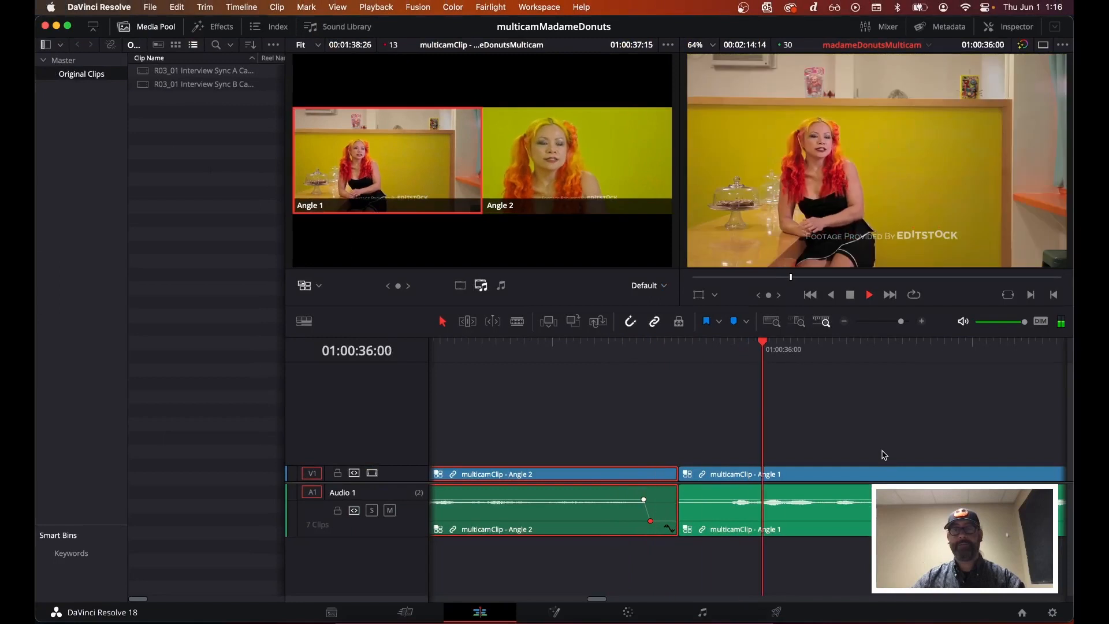
pyautogui.press('space')
pyautogui.click(553, 344)
pyautogui.press('space')
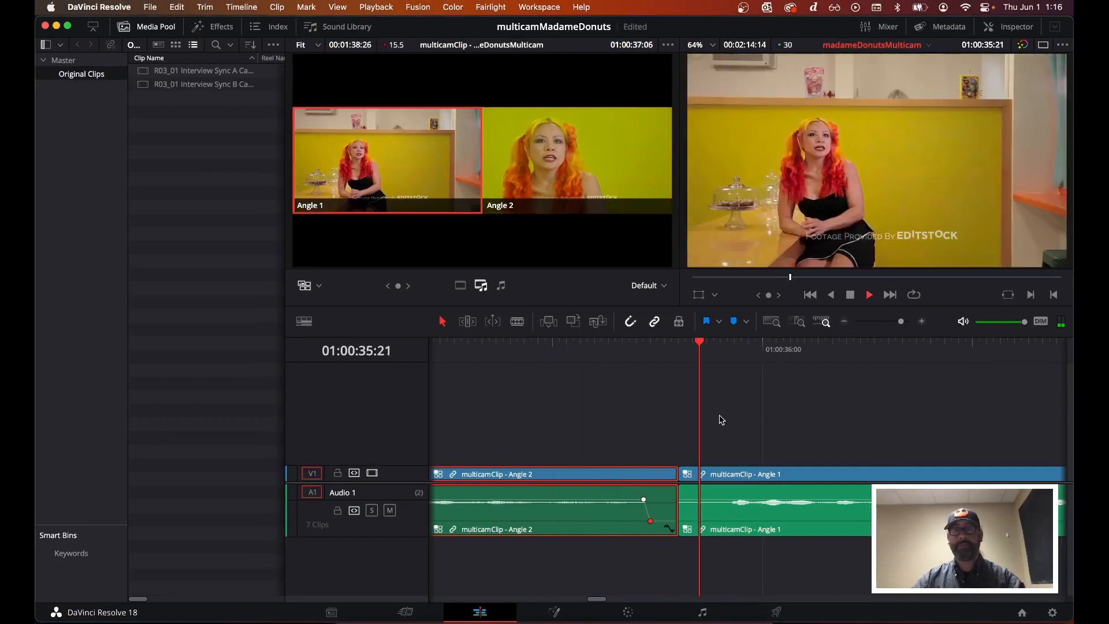
pyautogui.click(582, 367)
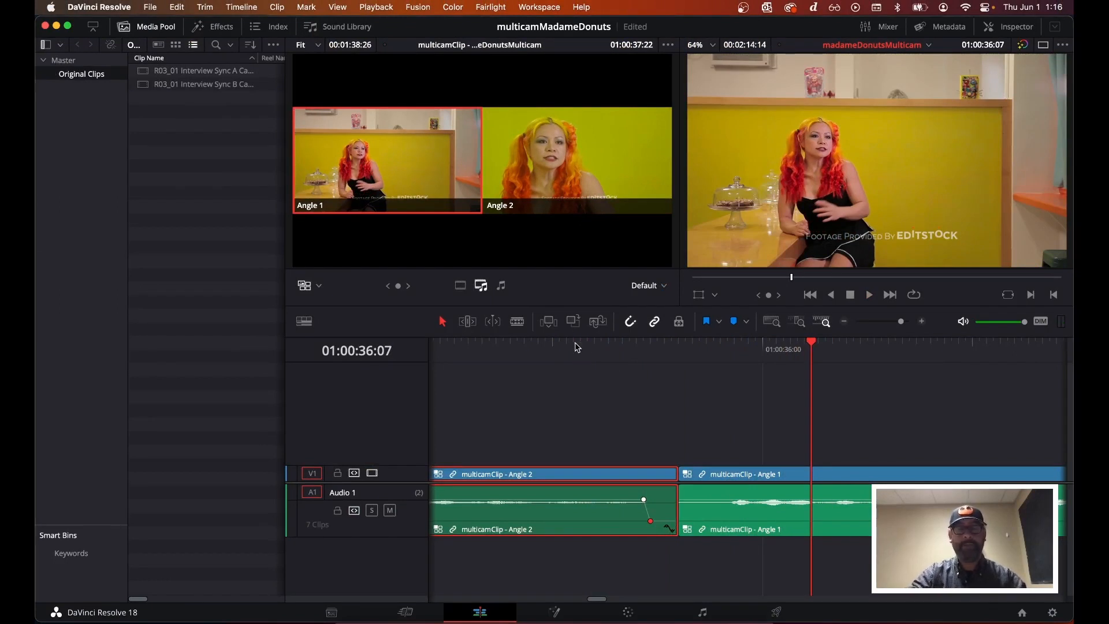
# Play the edited multicam timeline in full-screen view to review the cut, then exit full screen
pyautogui.press('super+f')
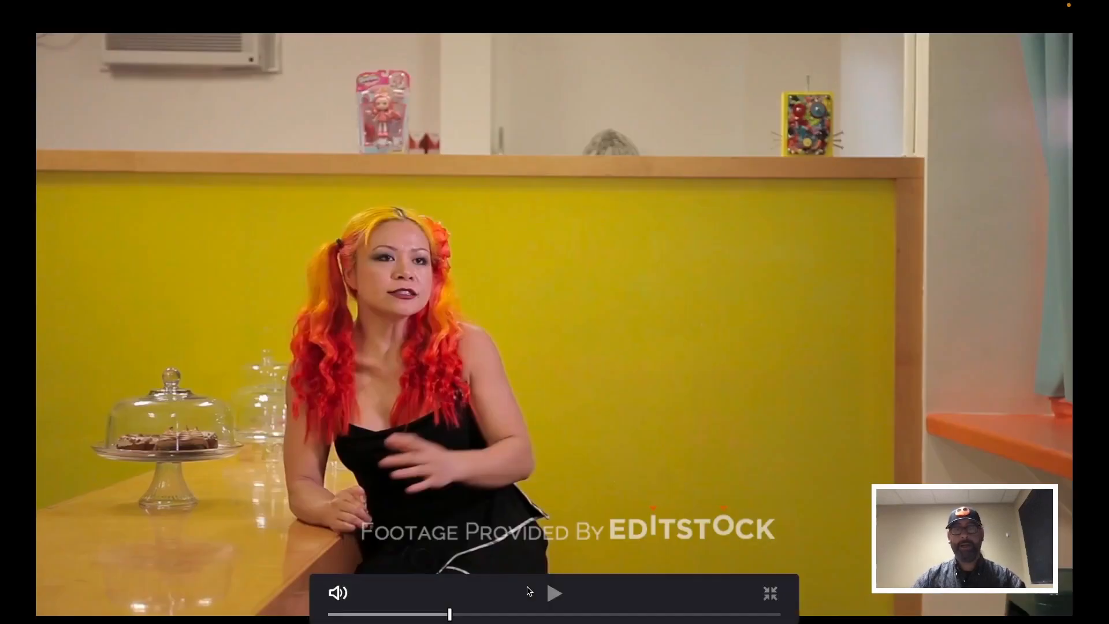
pyautogui.click(435, 615)
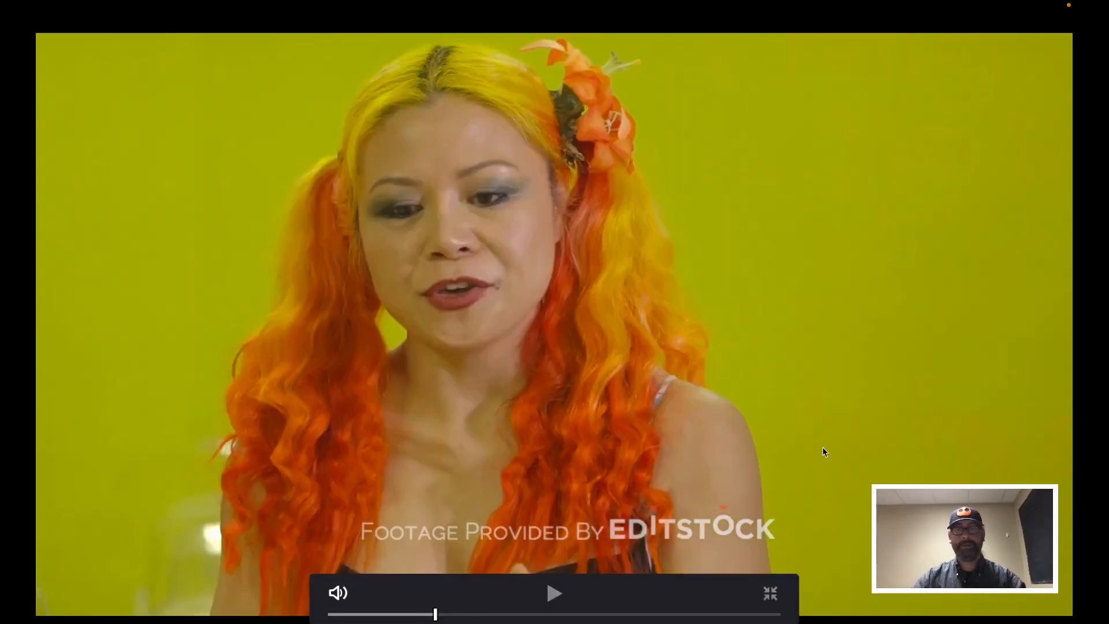
pyautogui.press('space')
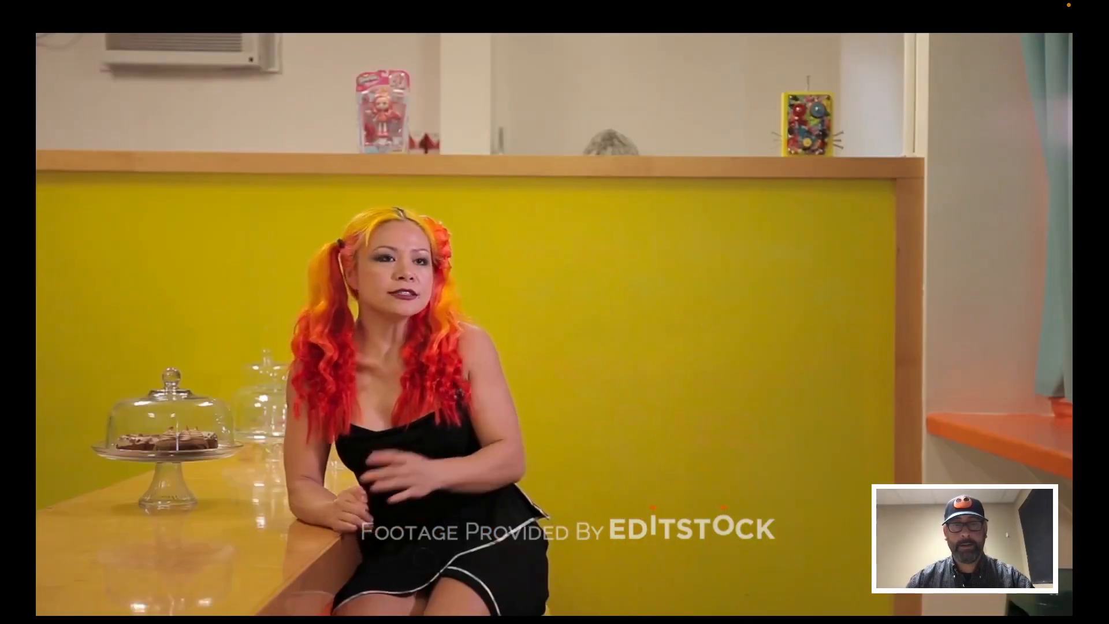
pyautogui.press('Escape')
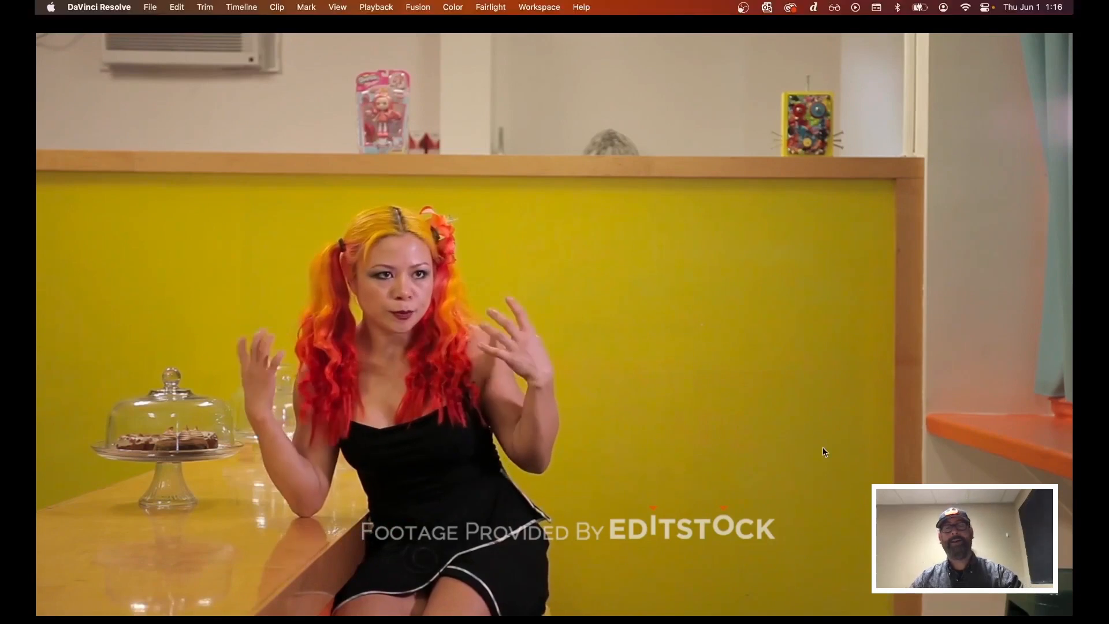